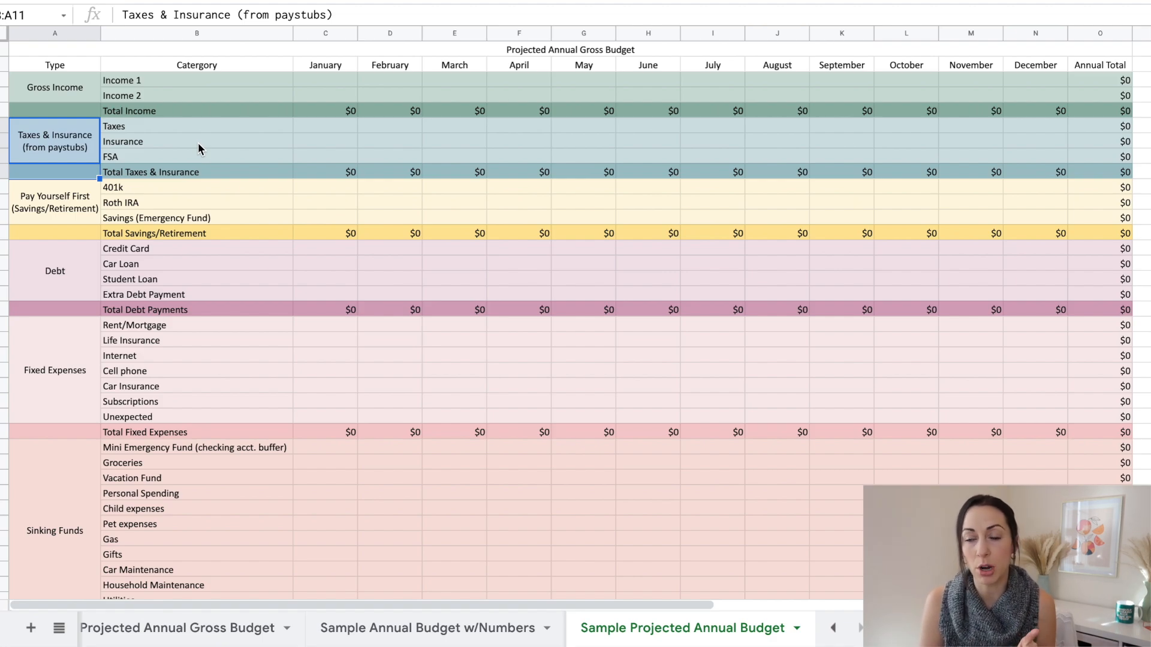
Step: Look through the category rows from Income 1 down to 401k and where their January amounts go
left_click(310, 128)
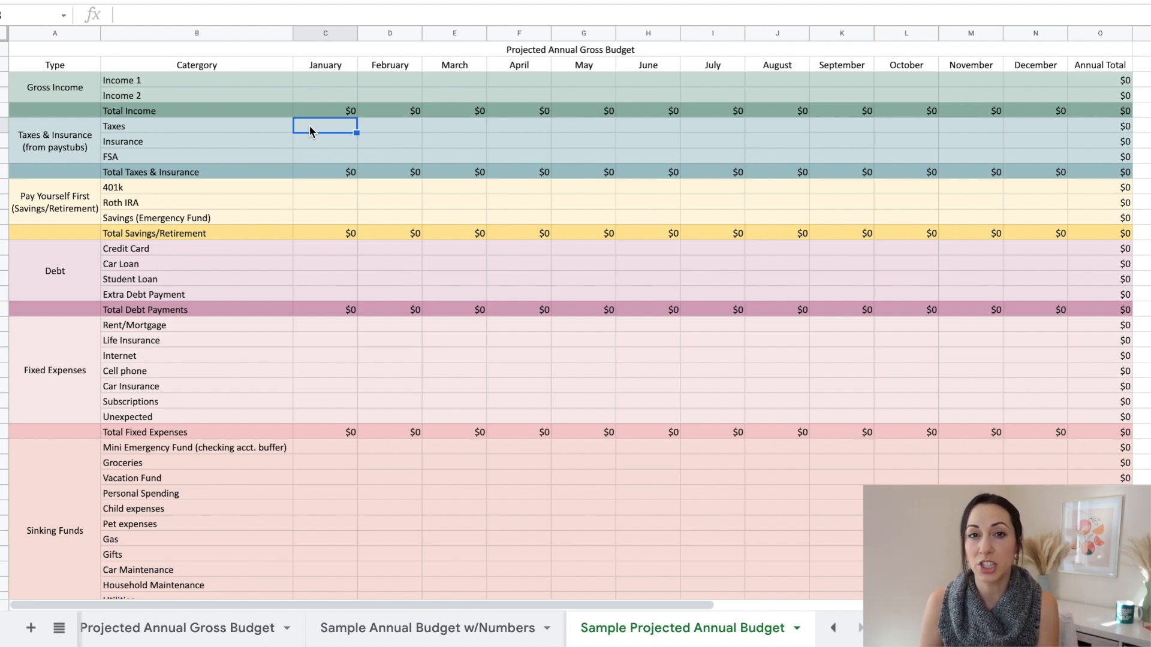
left_click(329, 83)
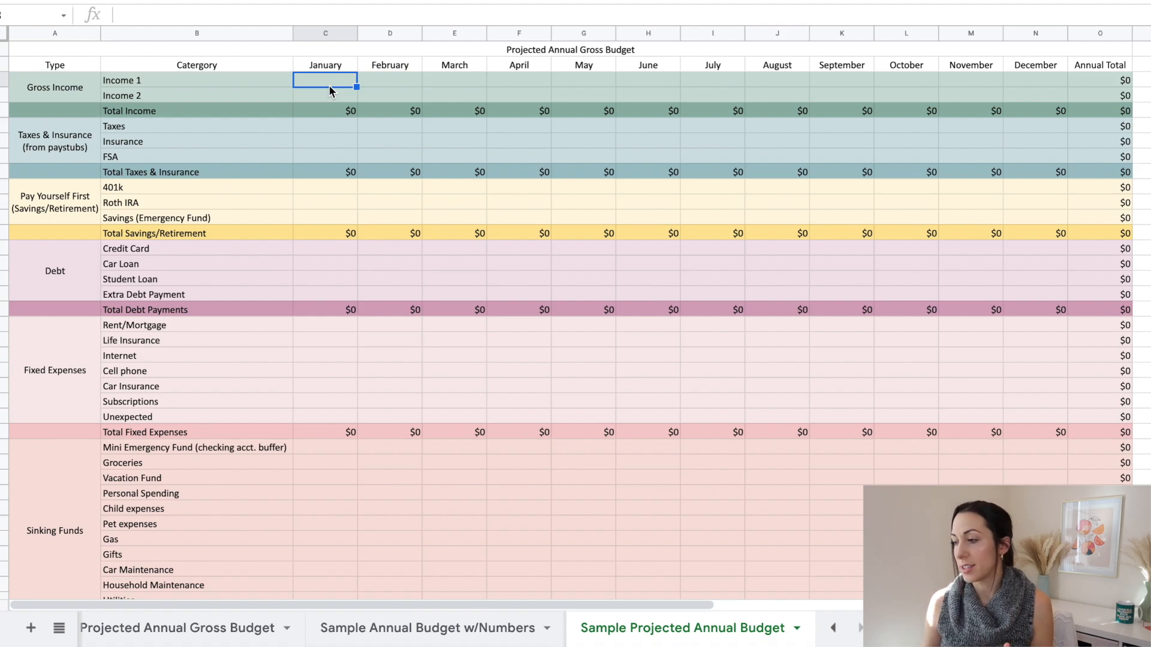
left_click(181, 83)
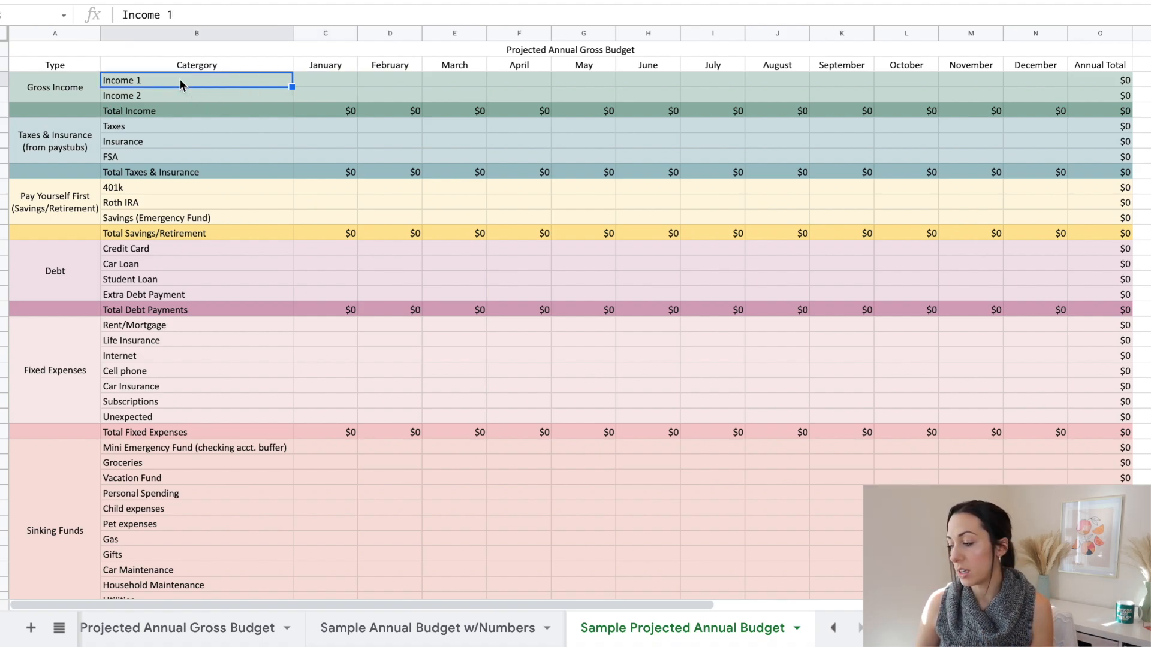
key("Down")
key("Down")
key("Down")
key("Down")
key("Down")
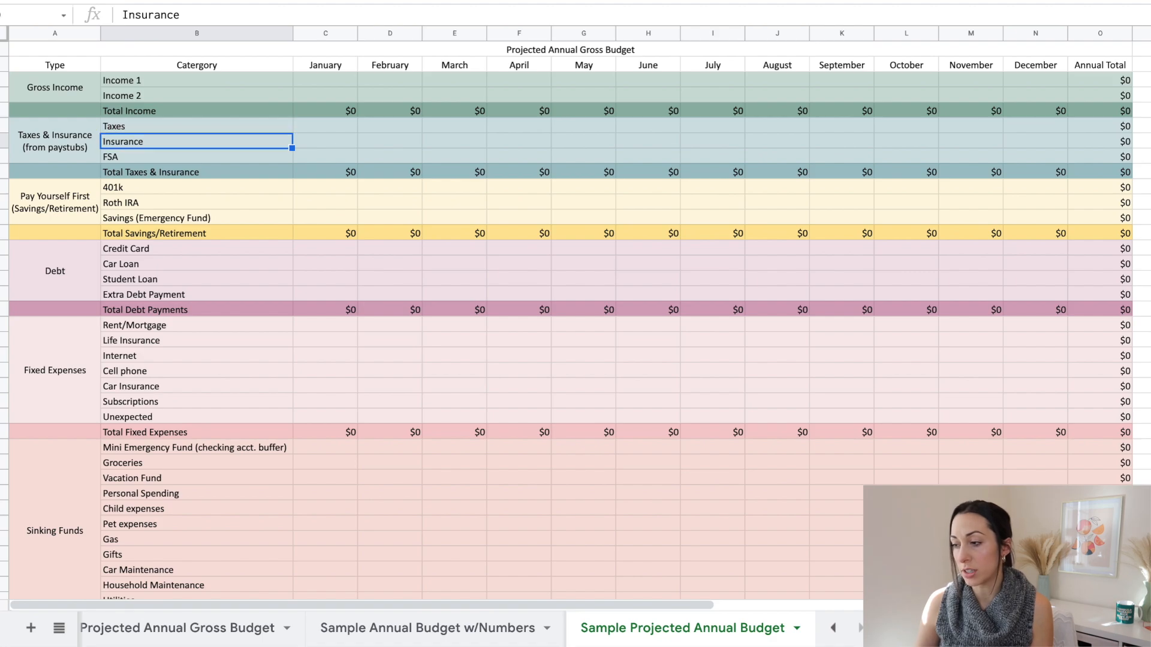
key("Down")
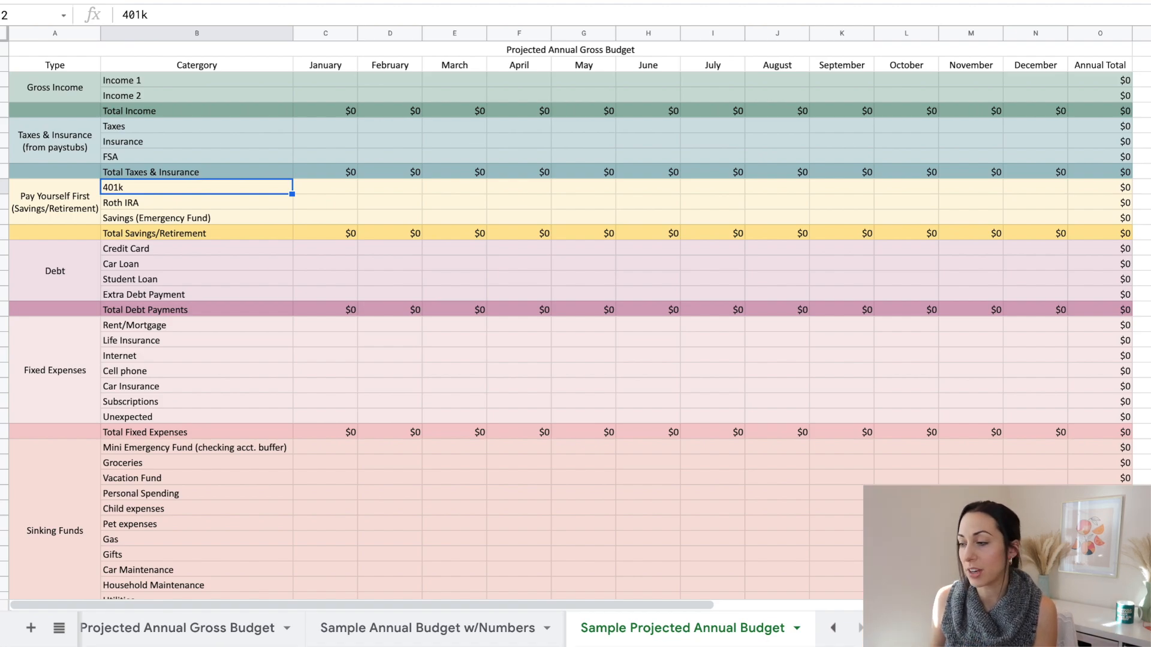
Step: Enter January gross income of $3,500 for Income 1 and $2,500 for Income 2
left_click(336, 83)
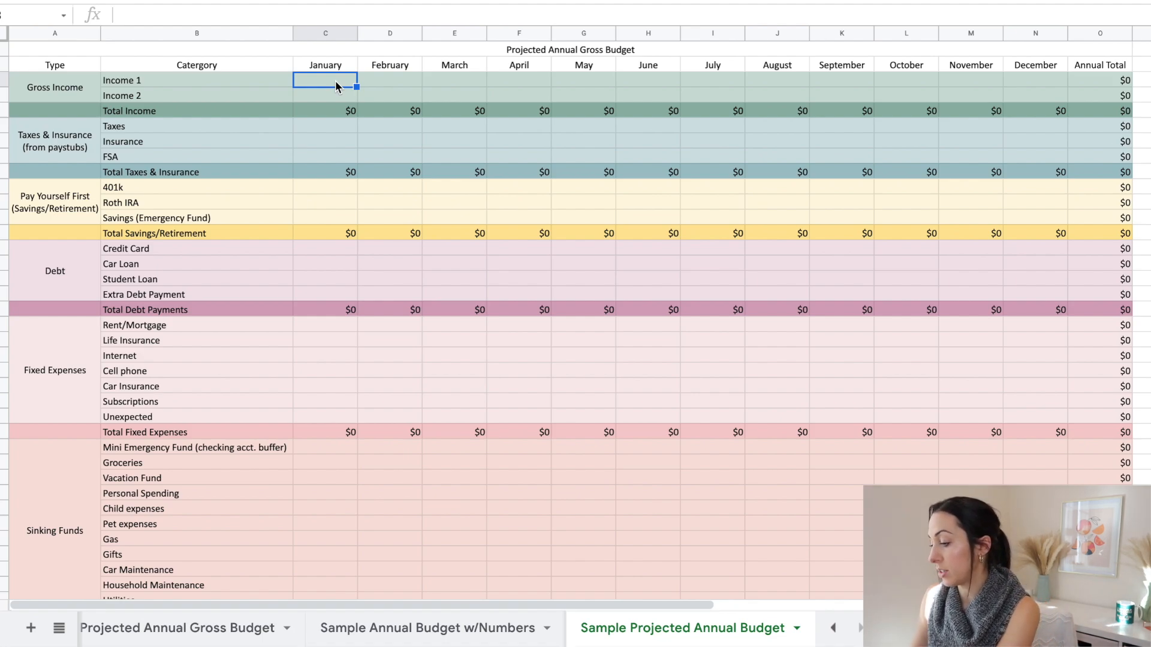
type("3500")
key("Return")
type("2500")
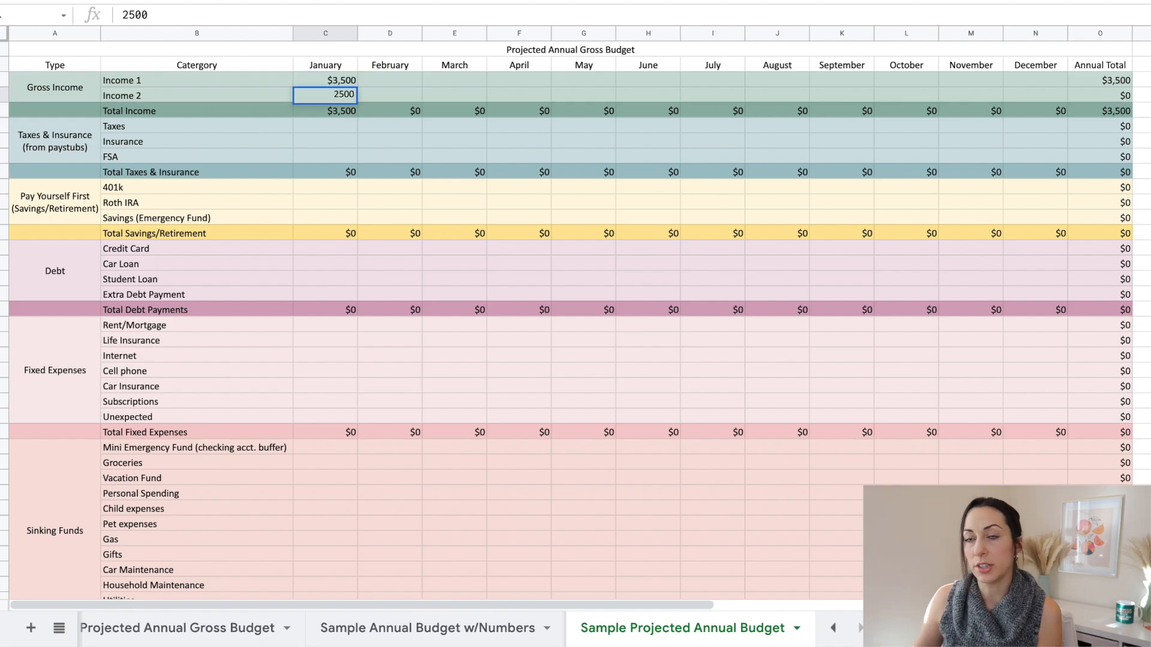
key("Return")
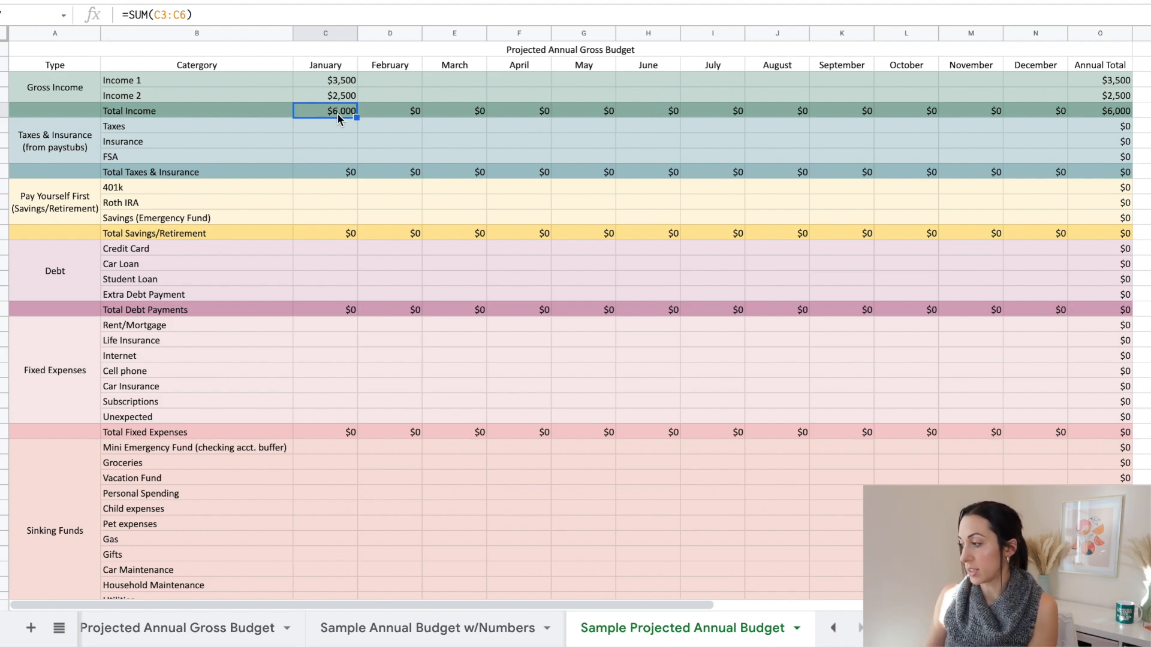
Step: Copy the January amounts of Income 1 and Income 2 across through December, and check their annual totals
left_click(351, 84)
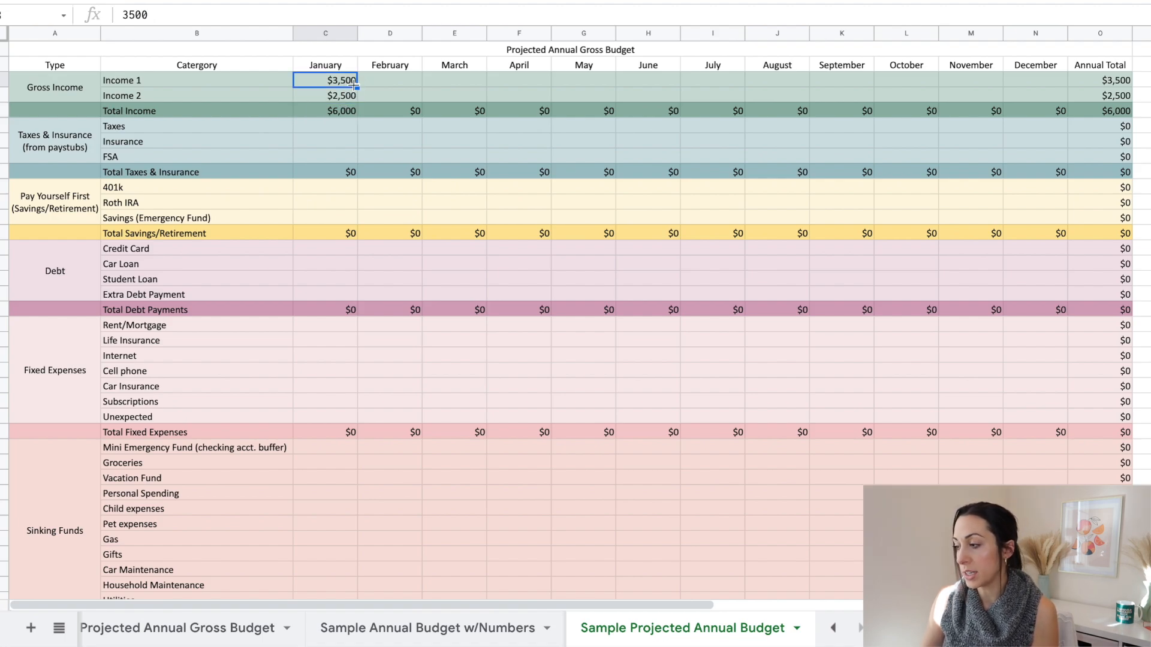
left_click_drag(357, 86, 1052, 84)
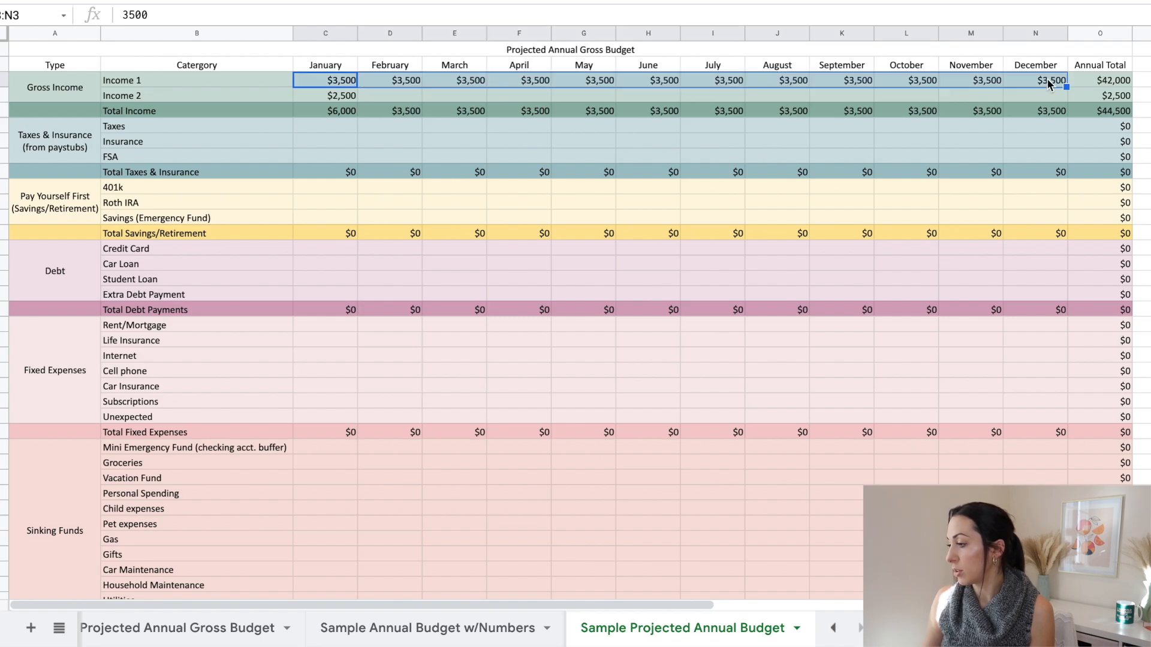
left_click(352, 97)
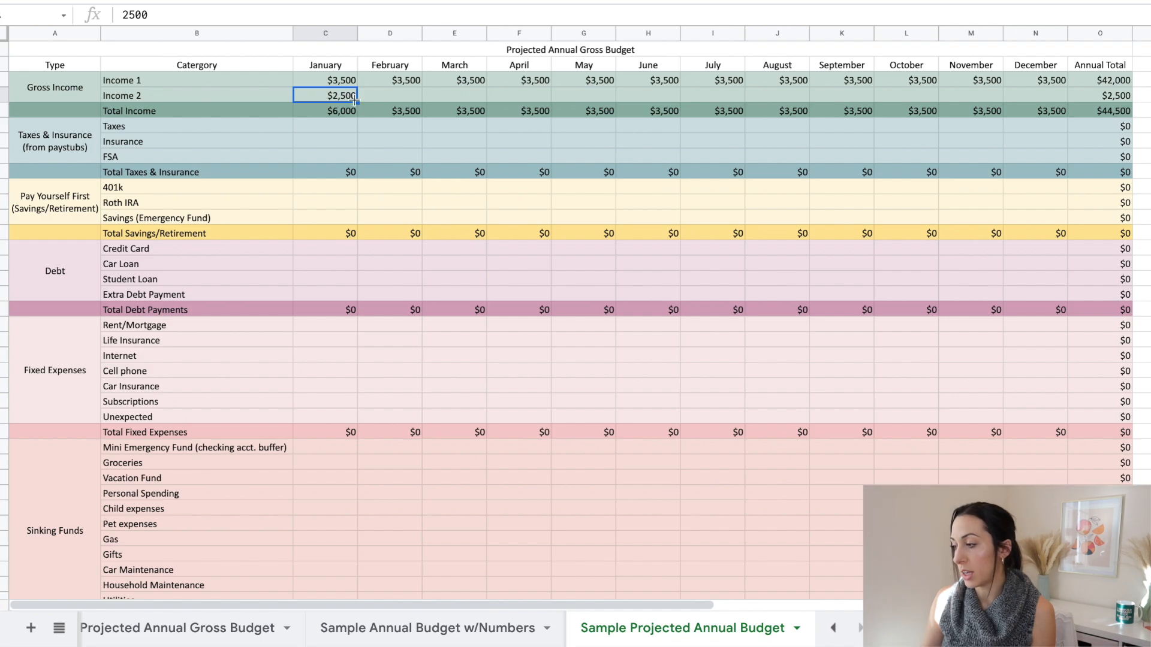
left_click_drag(356, 102, 1061, 103)
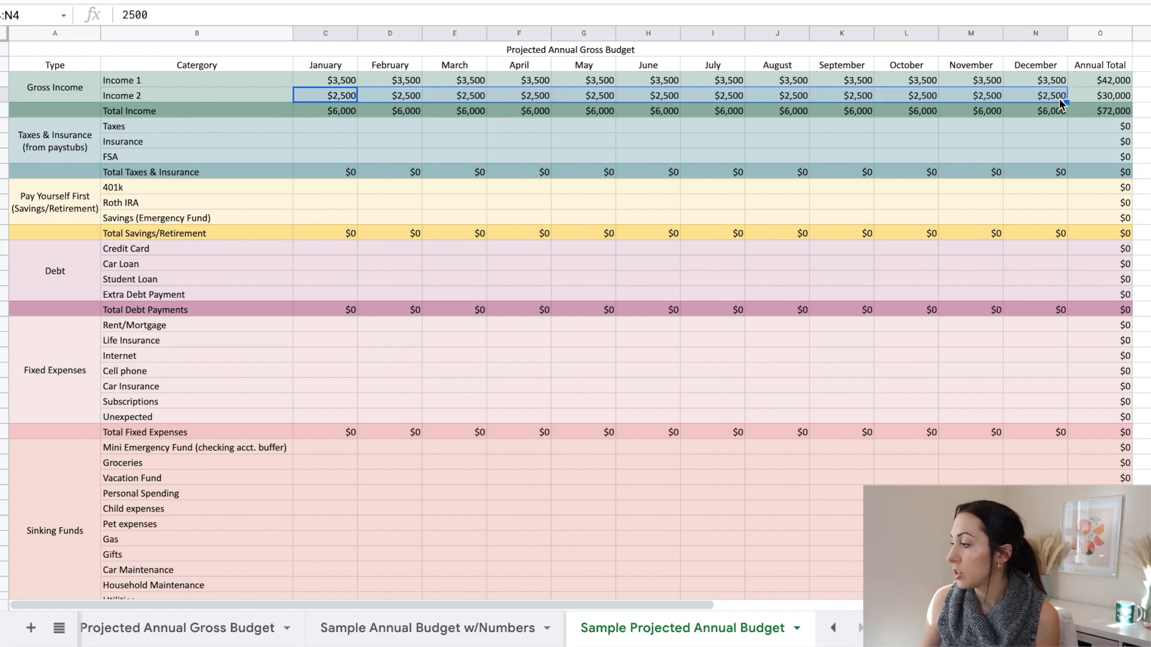
left_click(1091, 37)
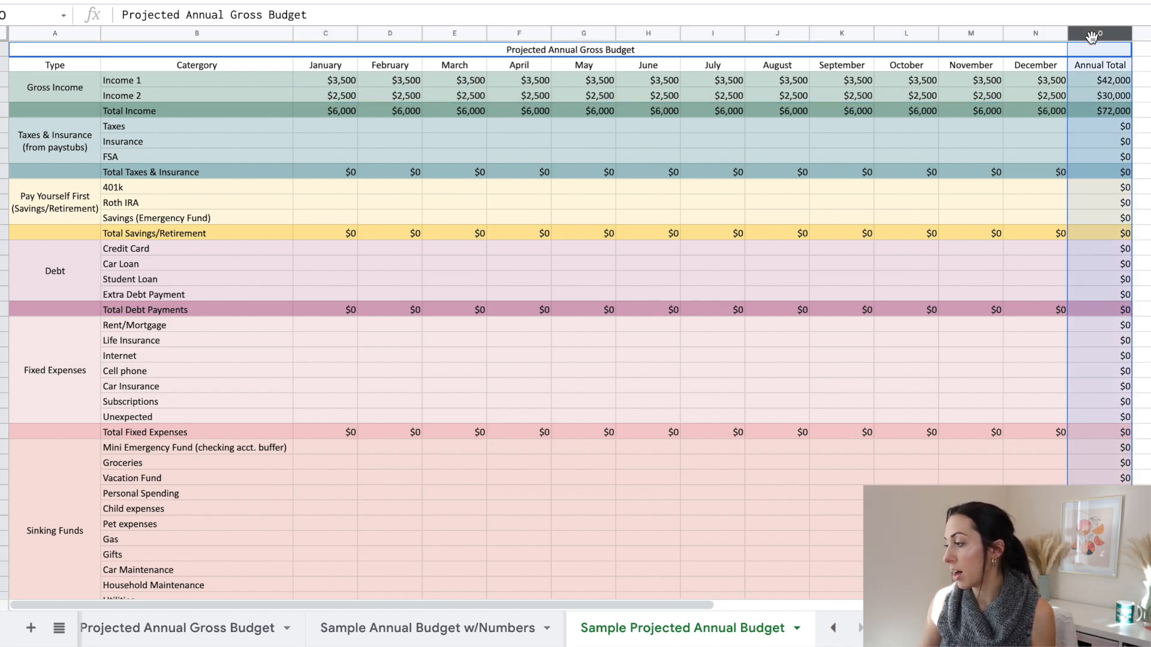
left_click(1093, 82)
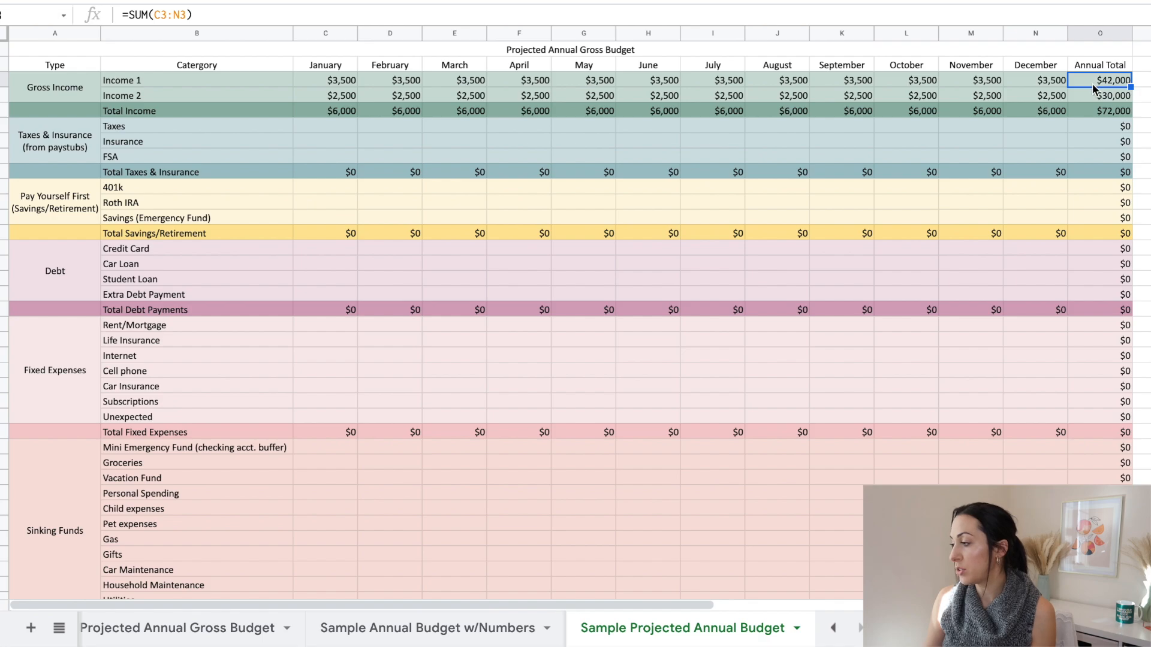
left_click(1094, 97)
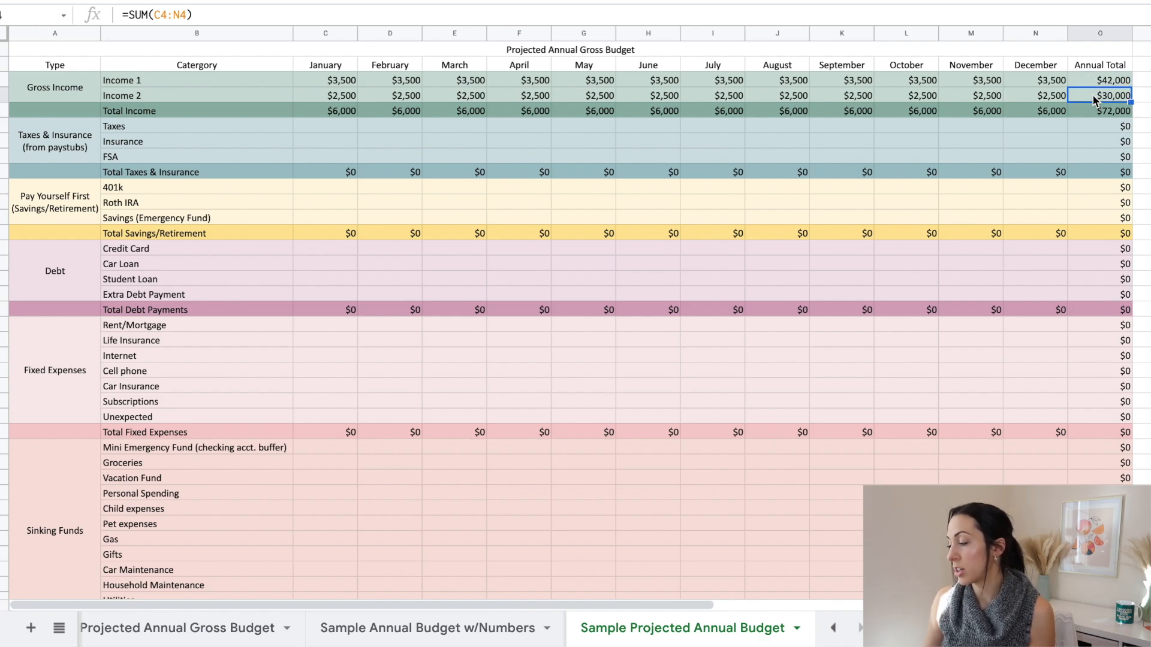
left_click(1092, 114)
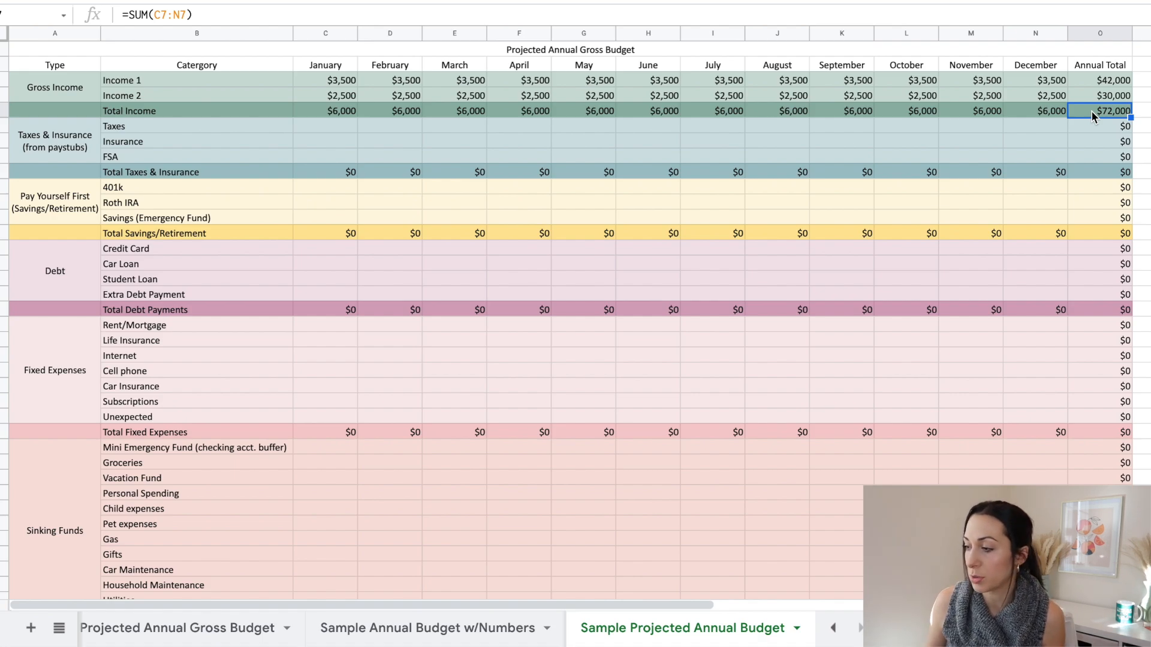
Step: Enter $1,320 for Taxes in January and copy it across through December
left_click(325, 126)
type("1320")
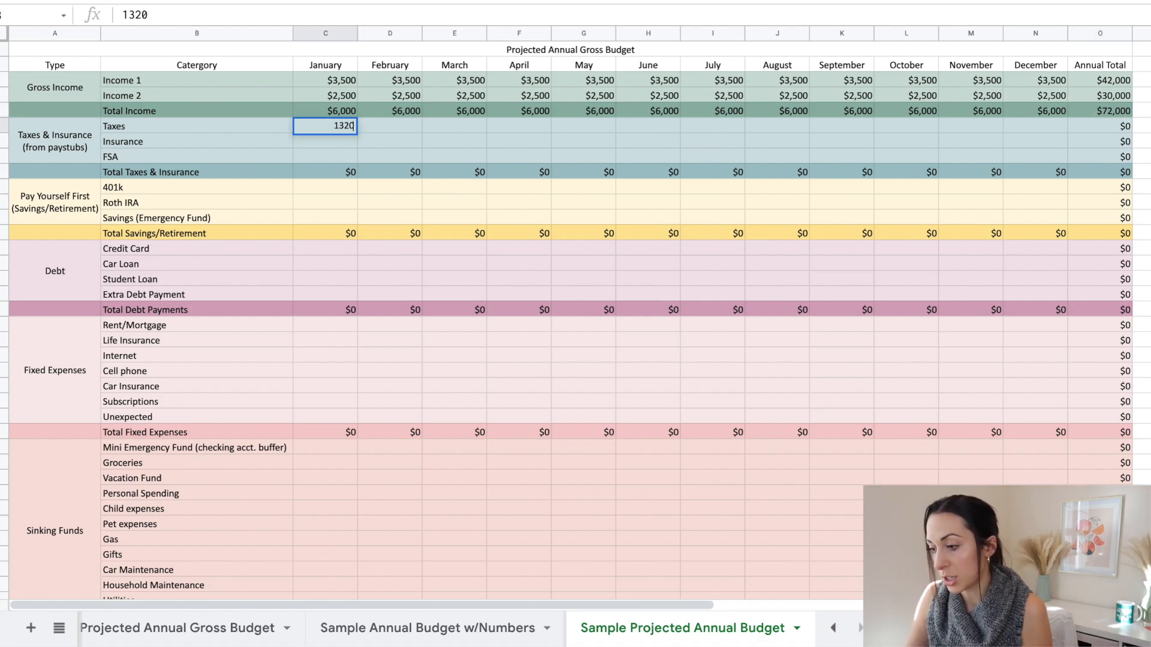
key("Return")
left_click(330, 127)
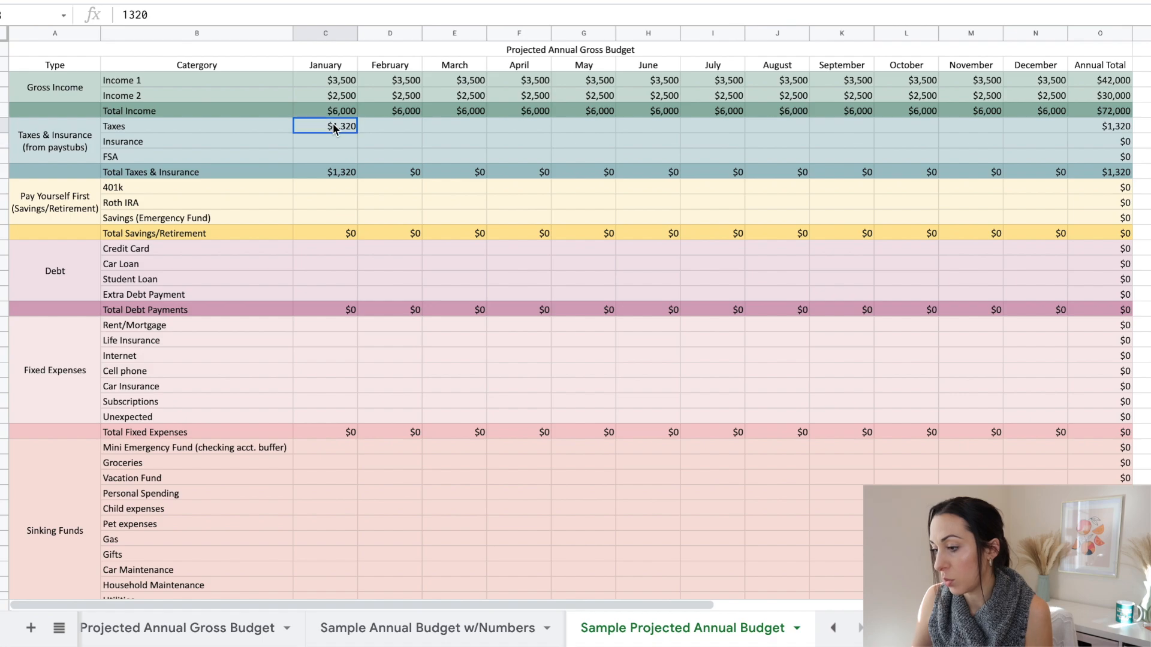
left_click_drag(356, 132, 1064, 133)
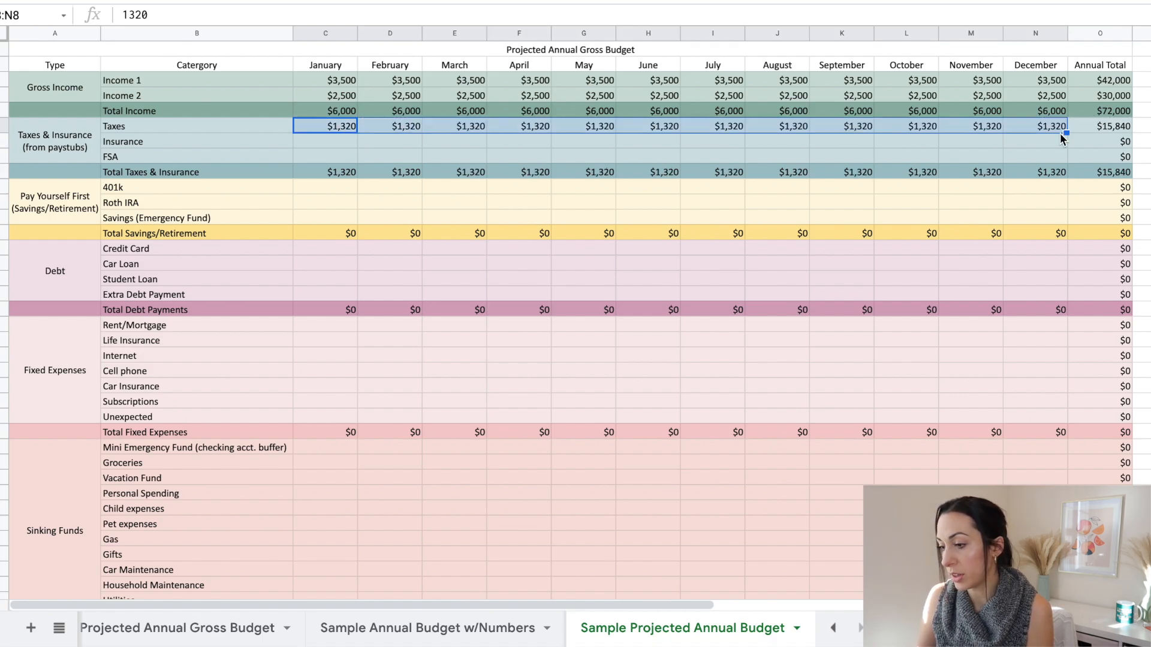
Step: Enter $400 for the paystub Insurance row in January and copy it across through December
left_click(335, 142)
type("400")
key("Return")
left_click(333, 143)
left_click_drag(357, 146, 1019, 144)
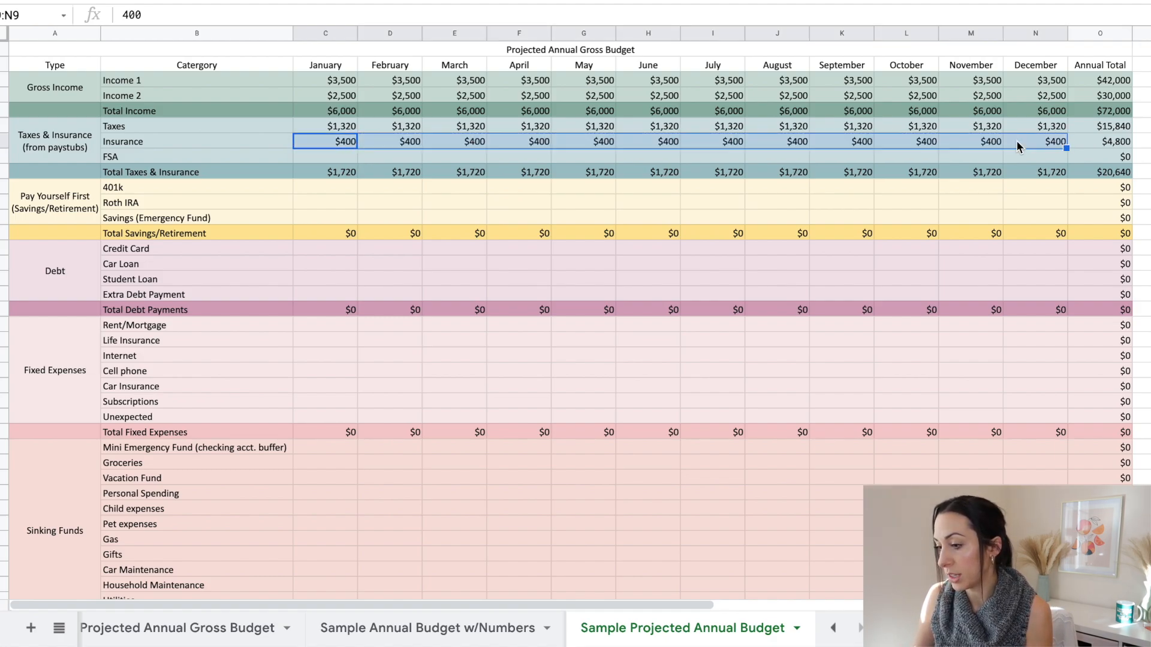
Step: Enter $225 for FSA in every month from January through December, and check the Taxes & Insurance totals
left_click(327, 158)
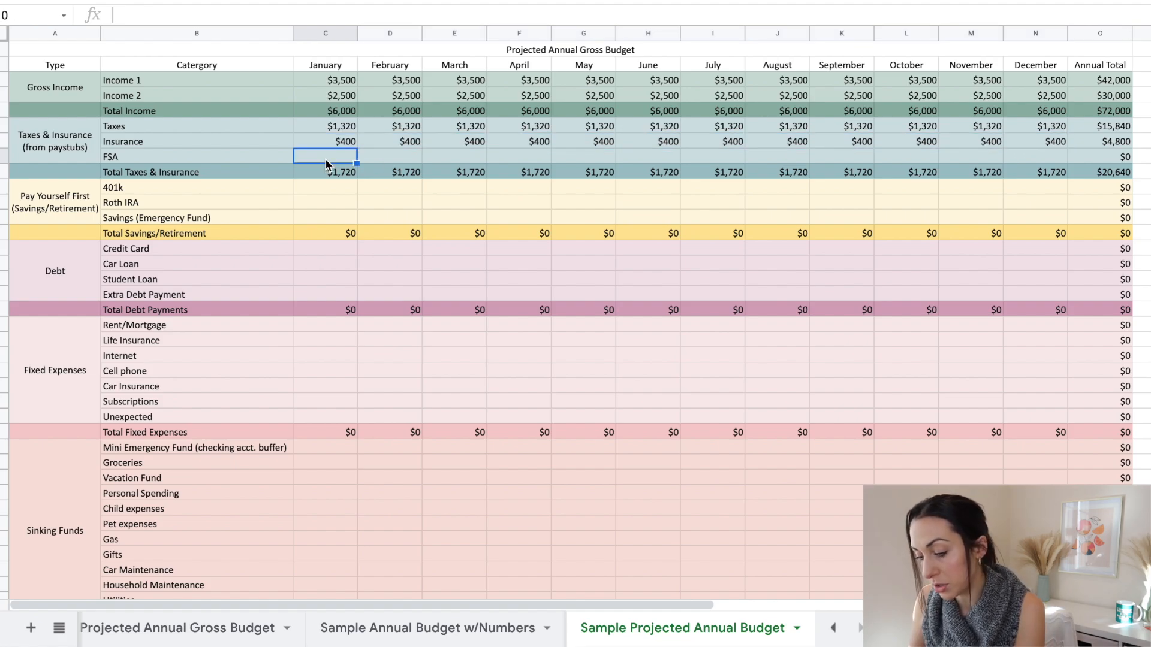
type("225")
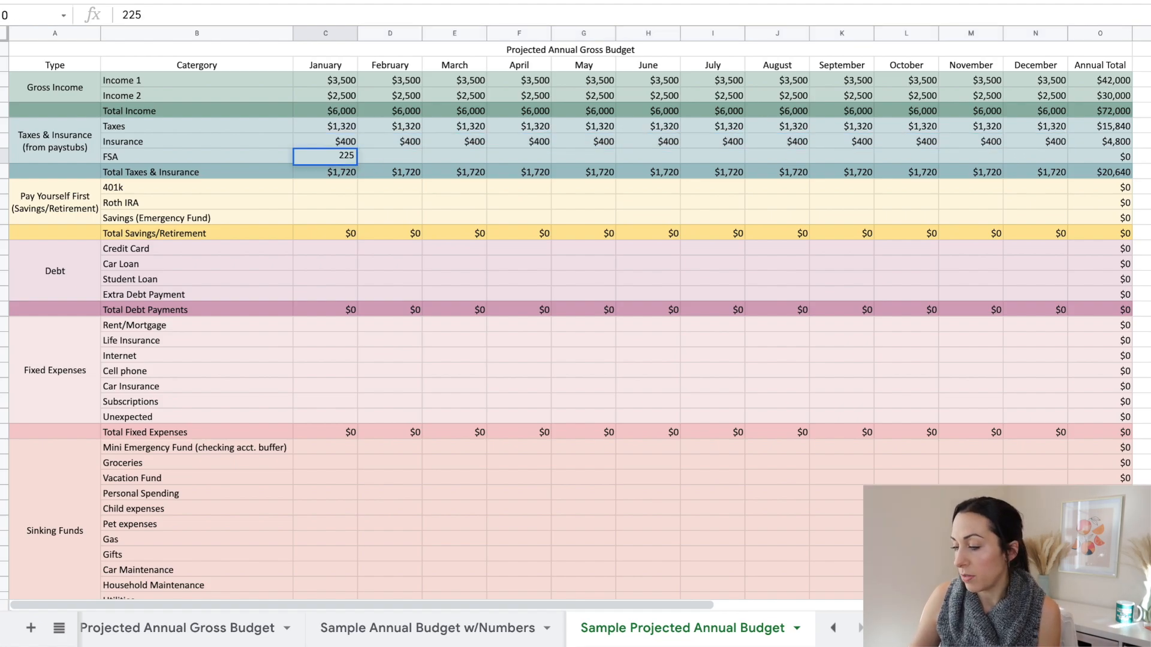
key("Return")
left_click(353, 158)
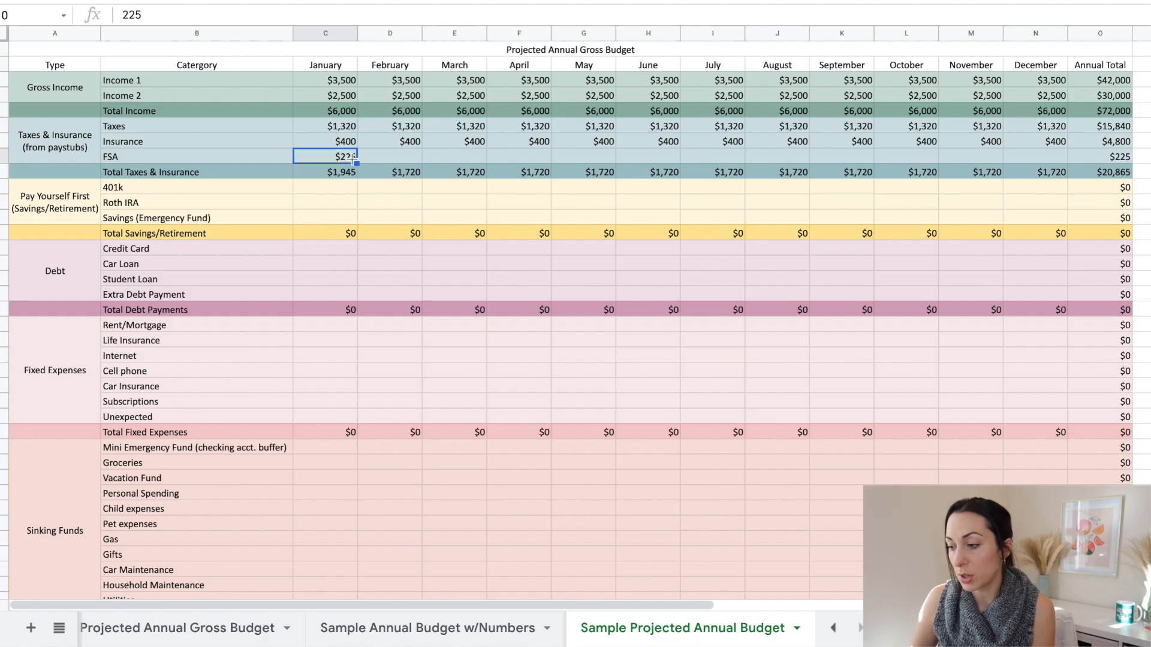
left_click_drag(358, 162, 1026, 165)
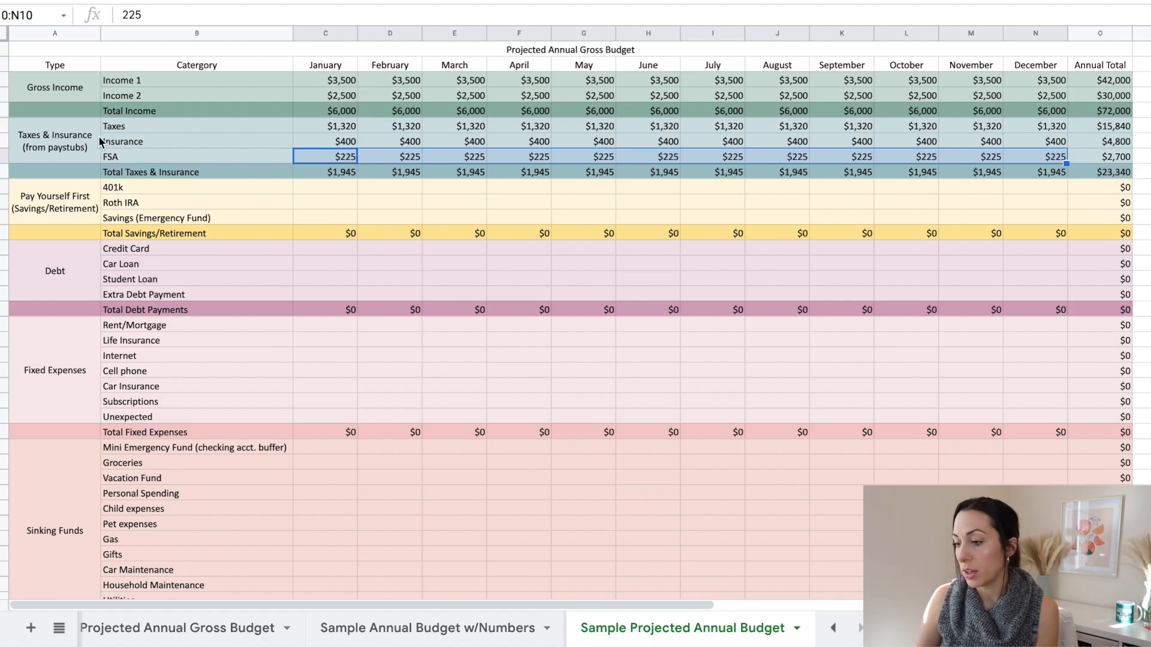
left_click(48, 136)
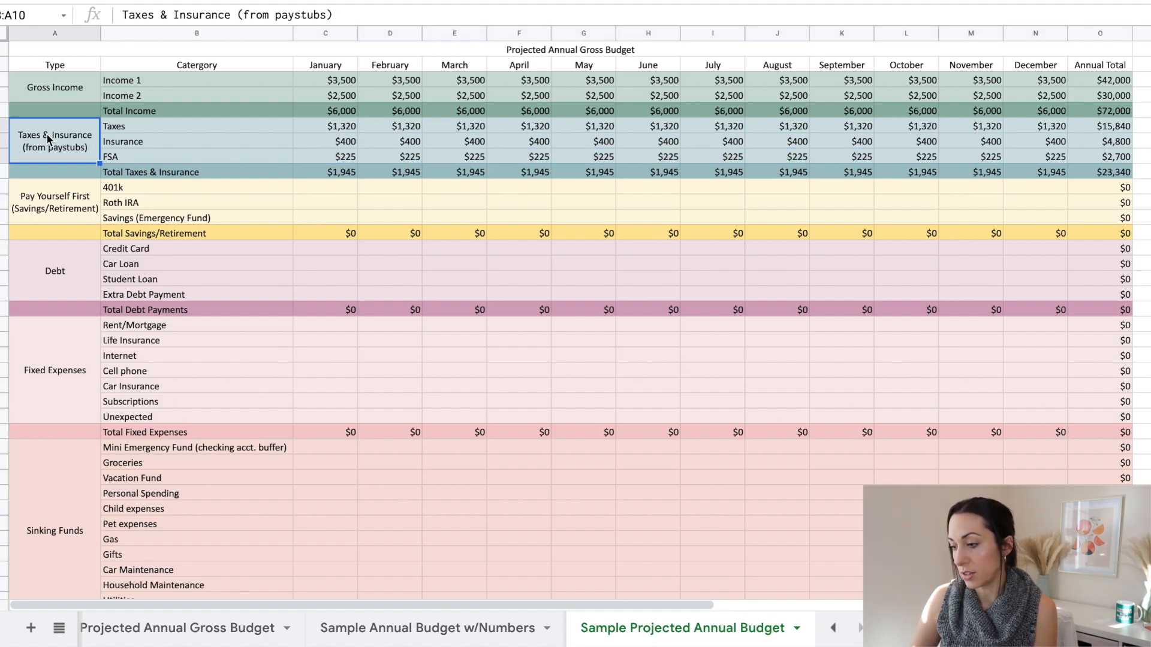
left_click(353, 173)
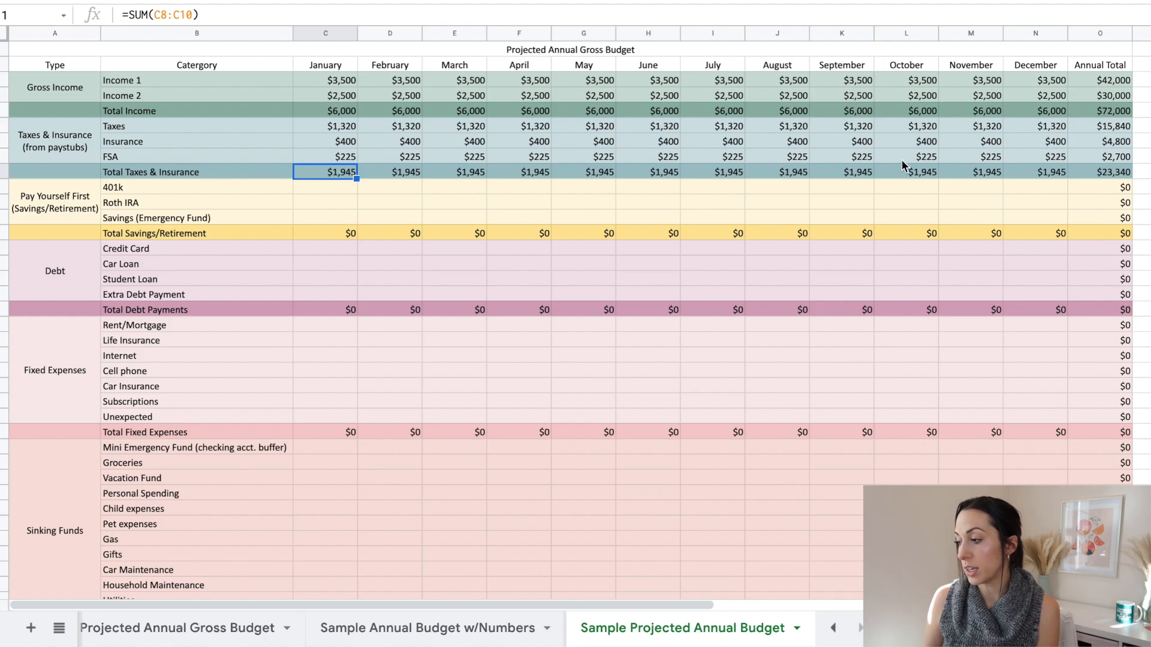
left_click(1092, 173)
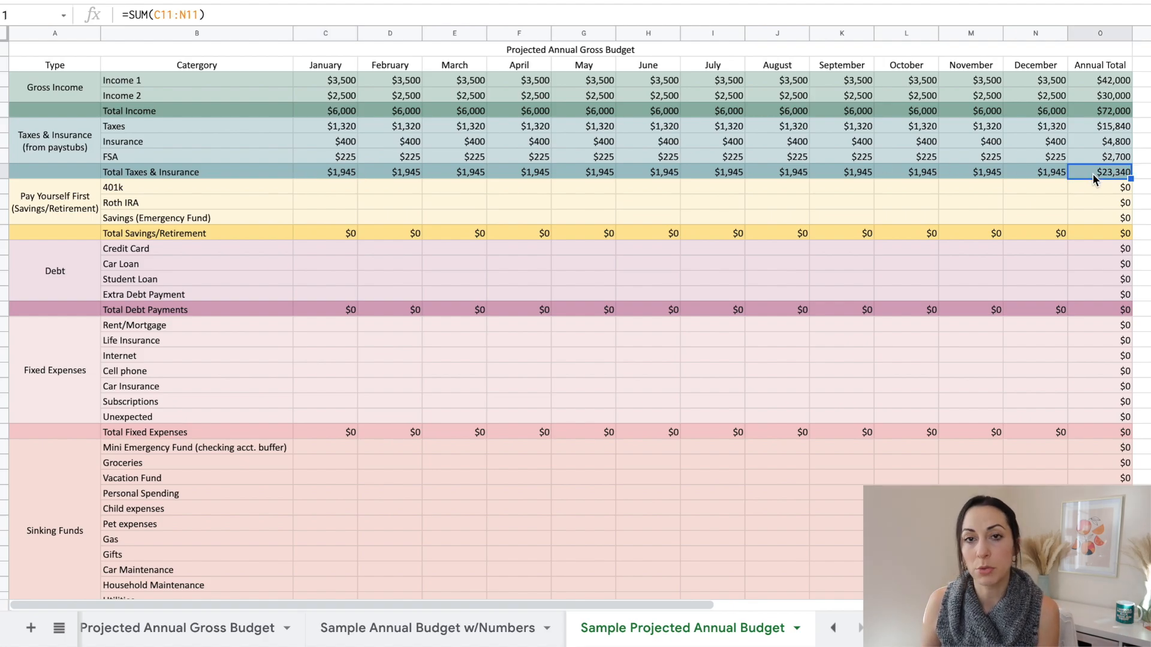
Step: Fill January through December with $200 for the 401k and $500 for the Roth IRA, and check the Roth IRA's annual total
left_click(327, 186)
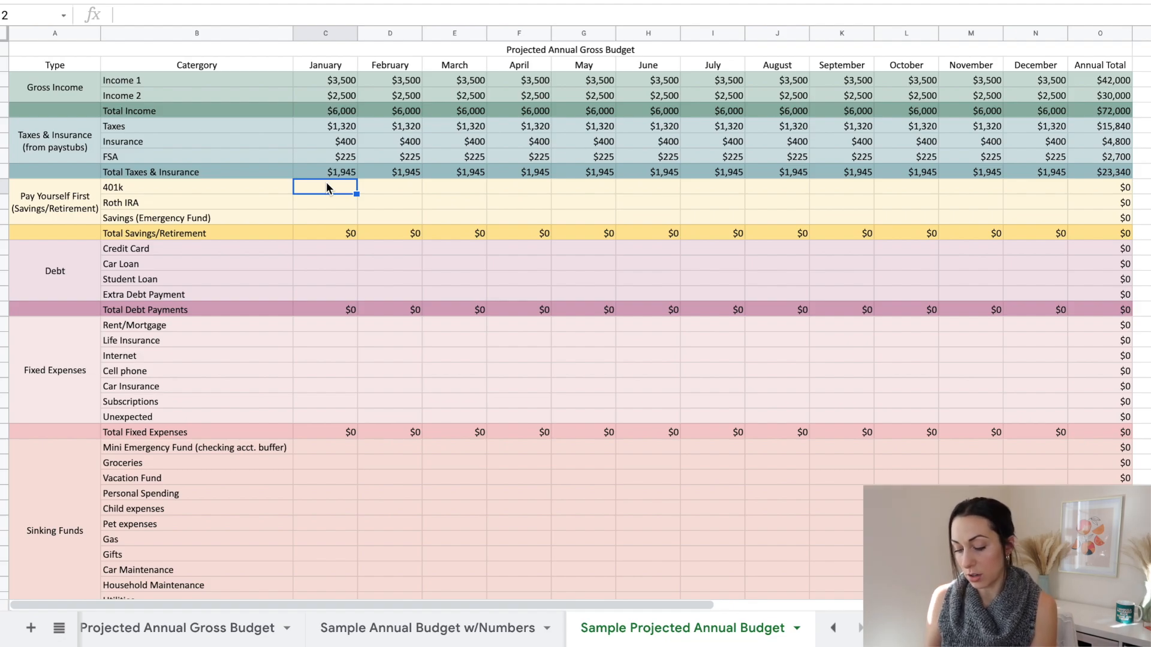
type("200")
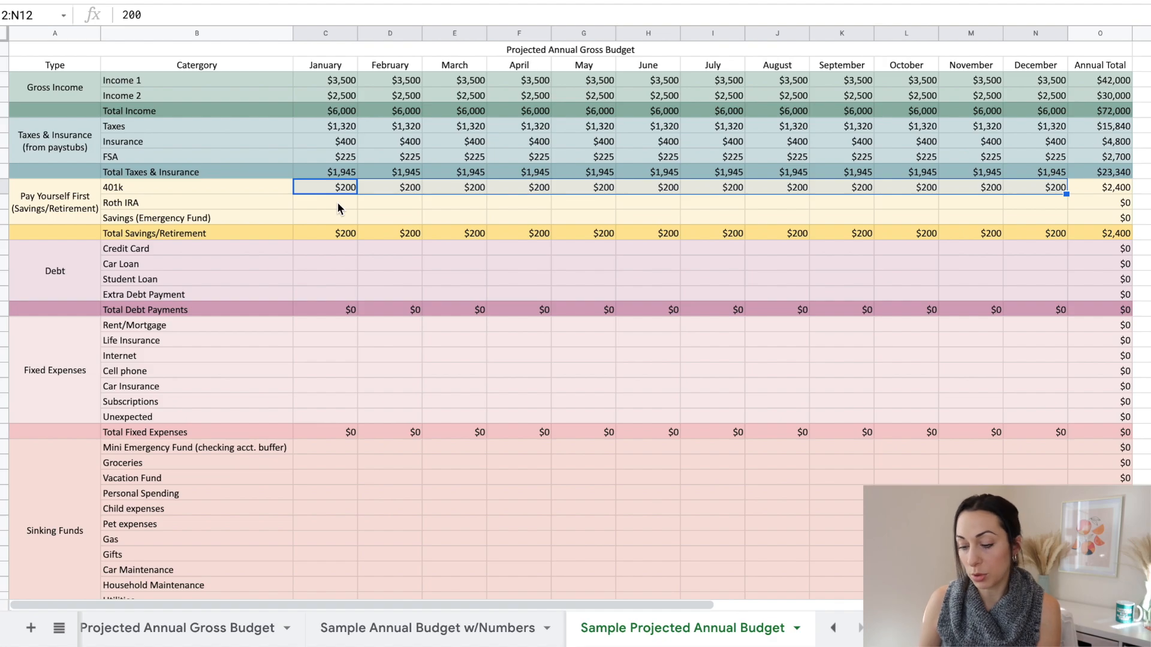
left_click(340, 208)
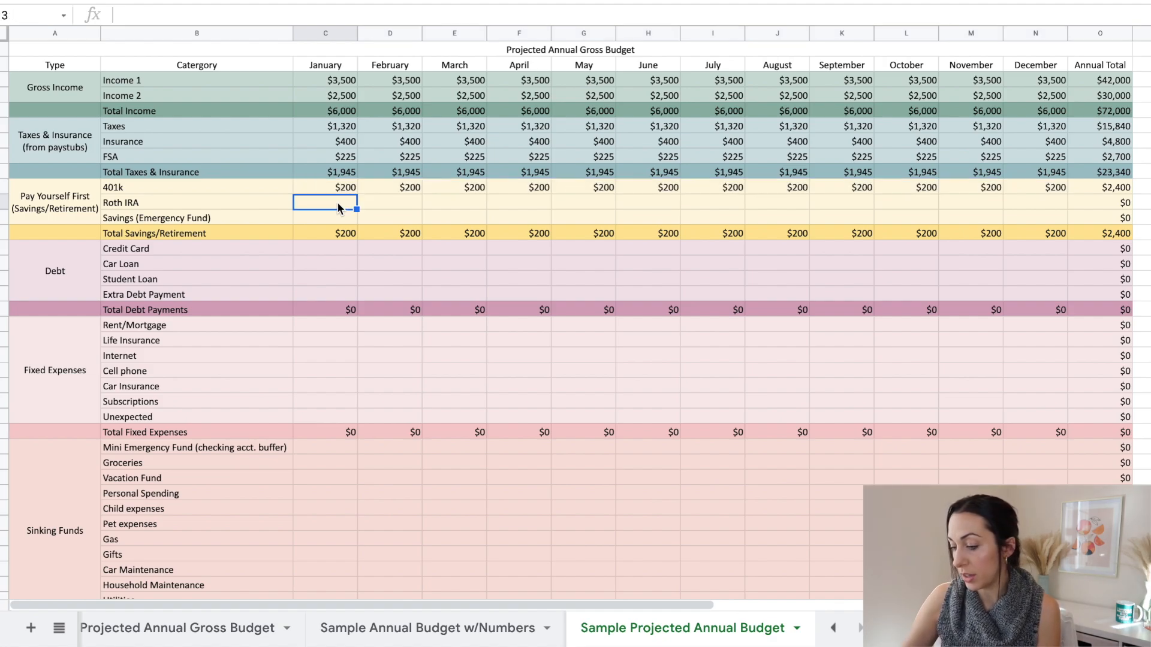
type("500")
key("Return")
left_click(339, 208)
left_click_drag(357, 208, 1017, 207)
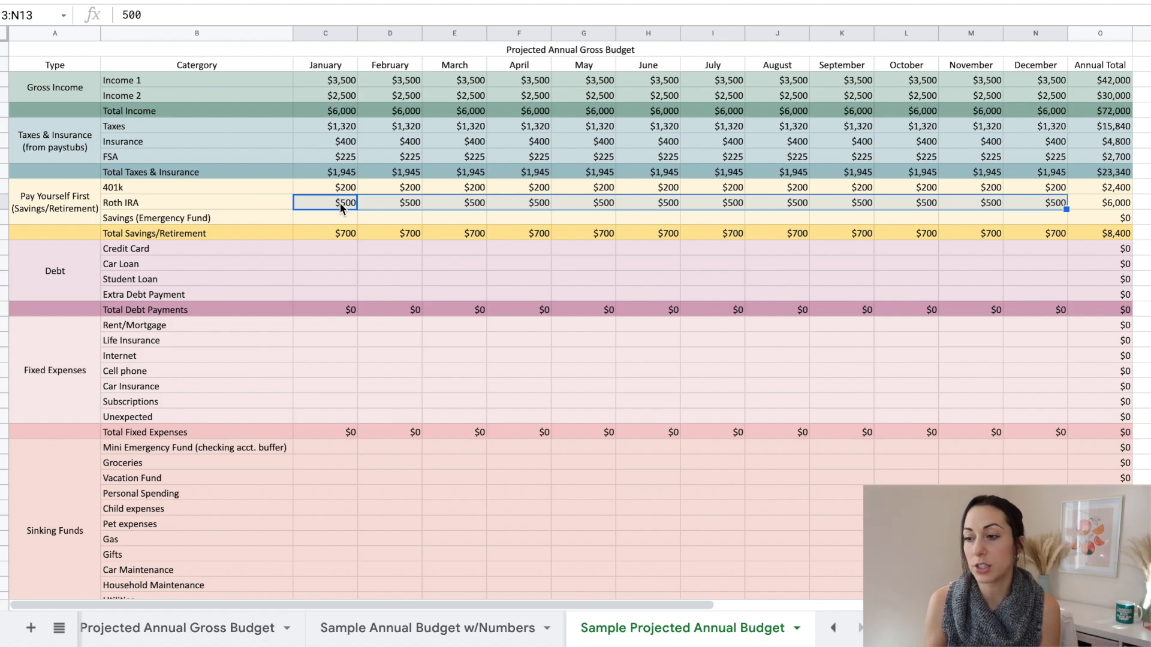
left_click(1109, 206)
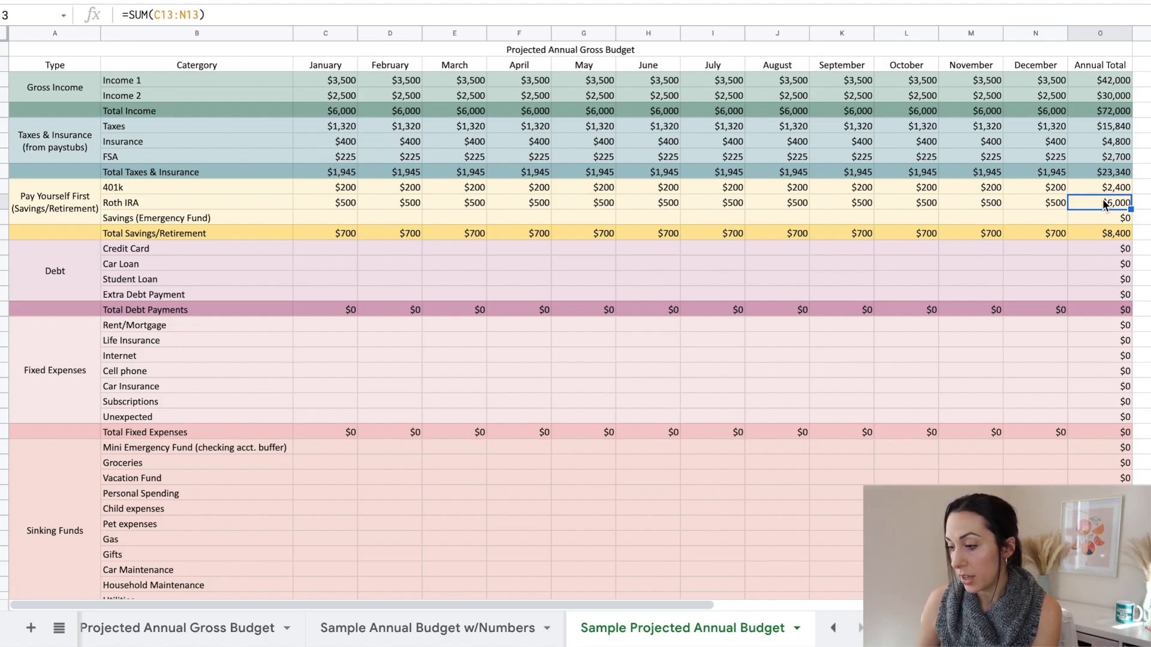
Step: Fill Savings (Emergency Fund) with $100 for January through December, and check the monthly and annual Savings/Retirement totals
left_click(339, 216)
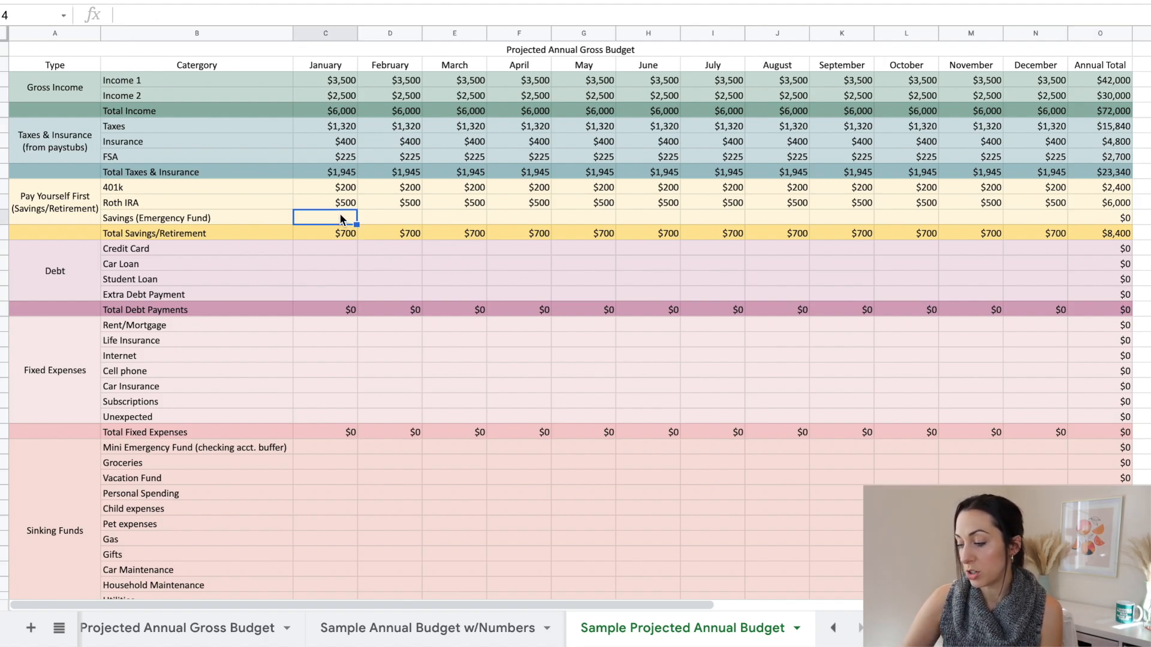
type("100")
key("Return")
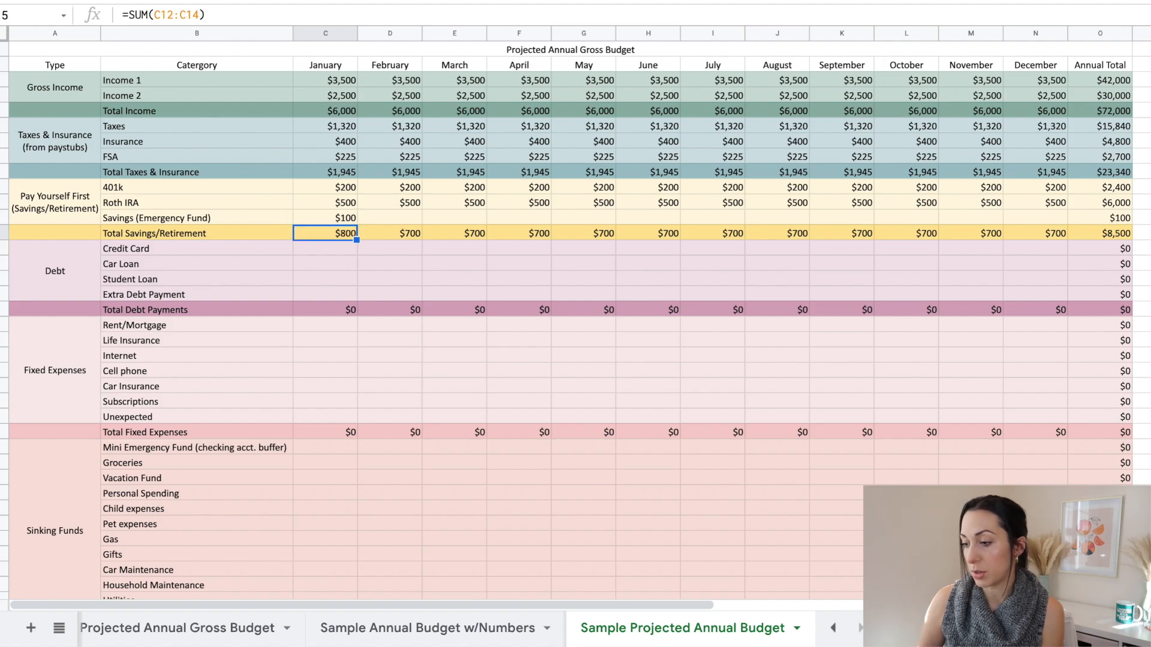
left_click(344, 220)
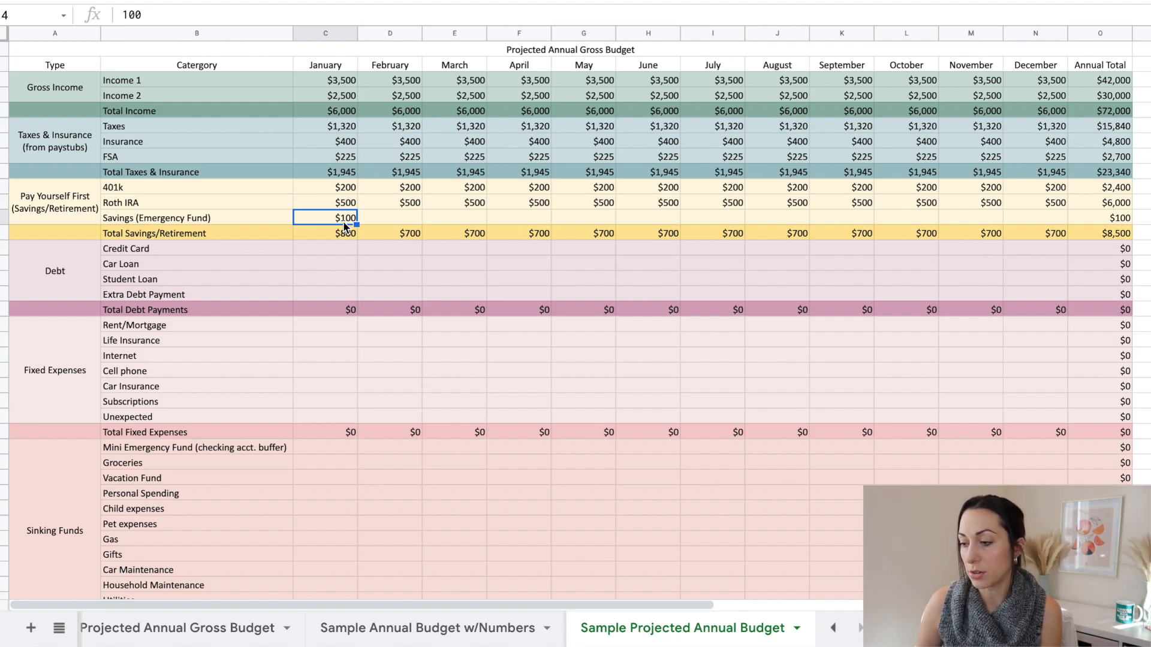
left_click_drag(357, 225, 1022, 210)
left_click(346, 233)
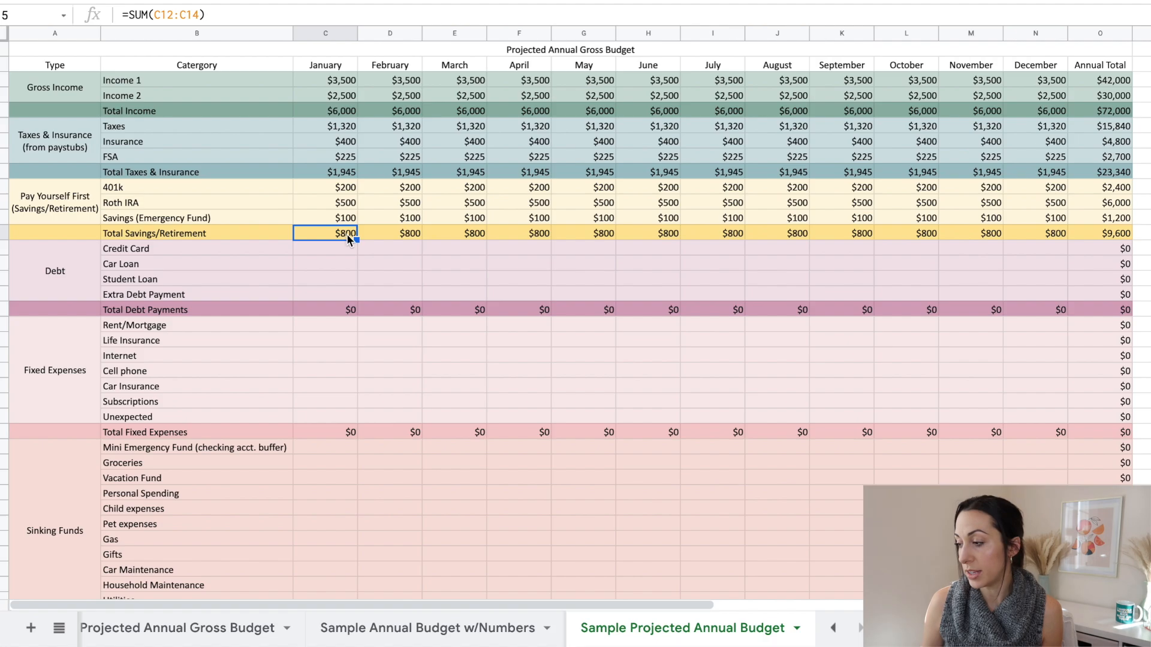
left_click(1116, 234)
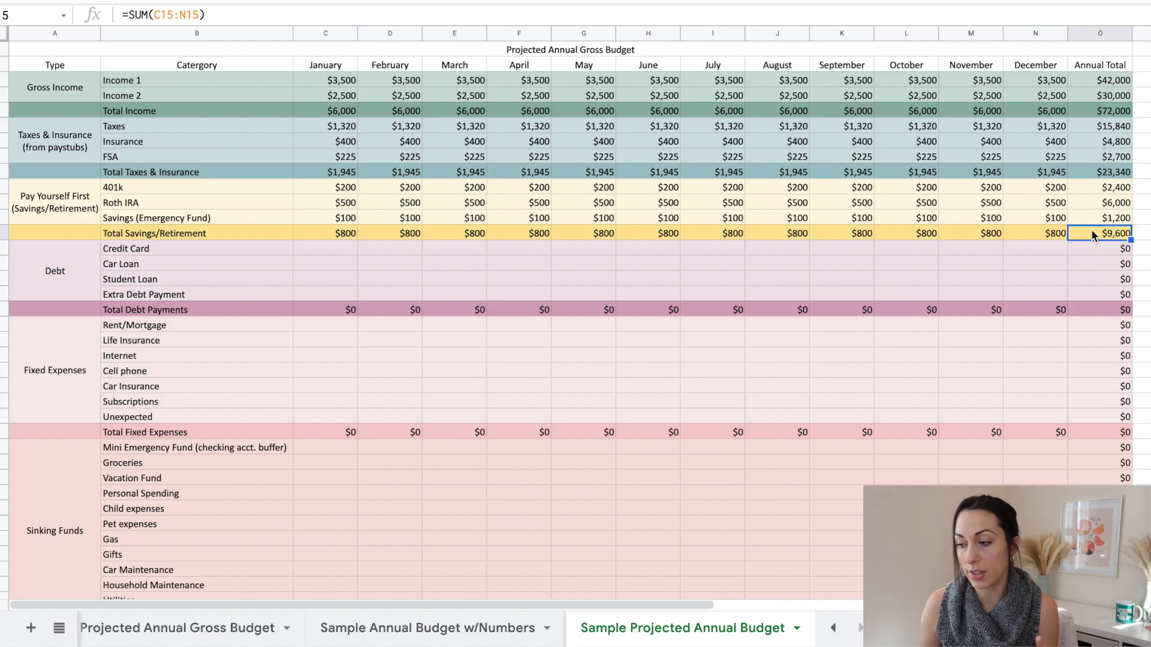
Step: Review the budget types from Gross Income down to Fixed Expenses, and examine the Left to Budget row
left_click(48, 209)
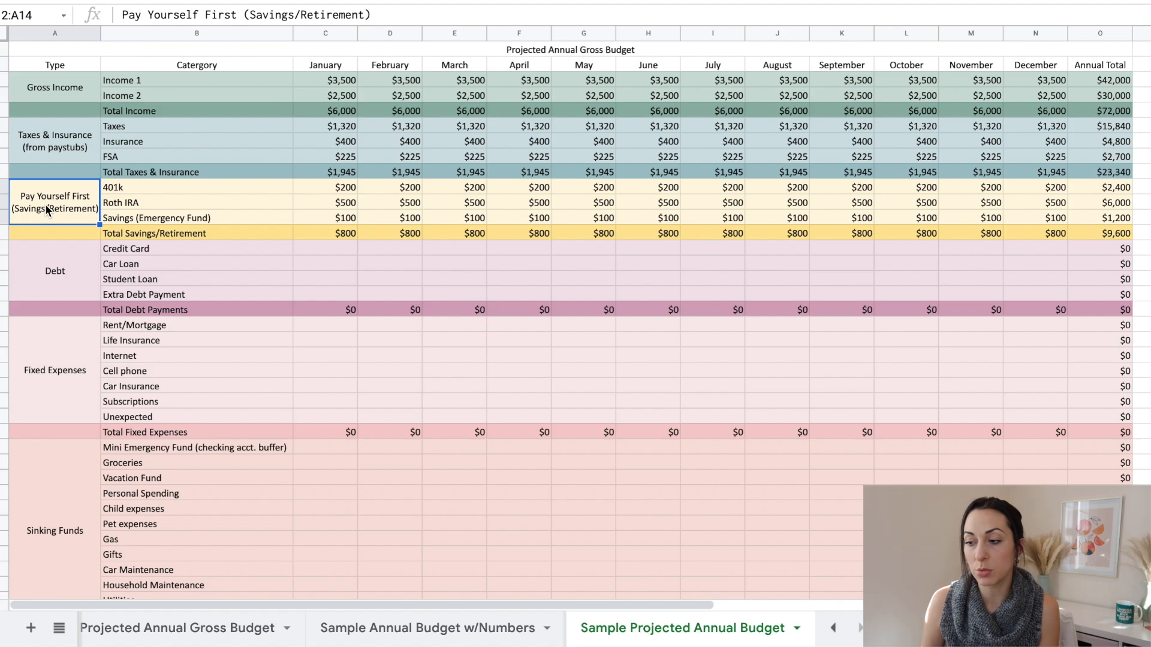
left_click(82, 82)
left_click(77, 141)
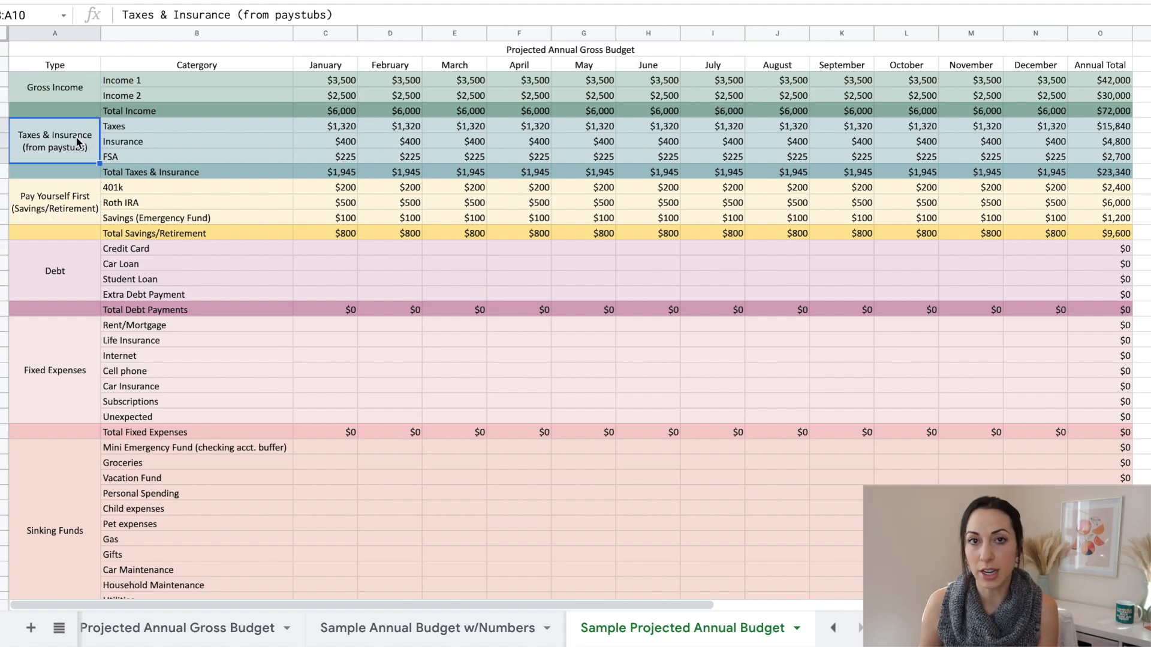
left_click(72, 203)
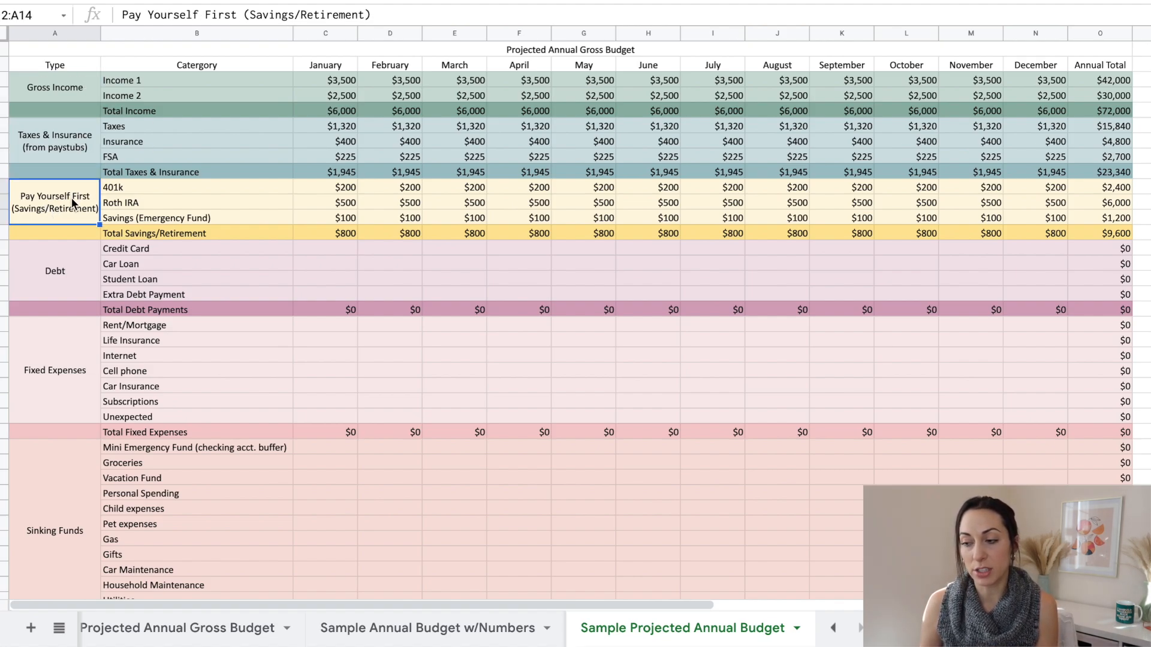
left_click(70, 280)
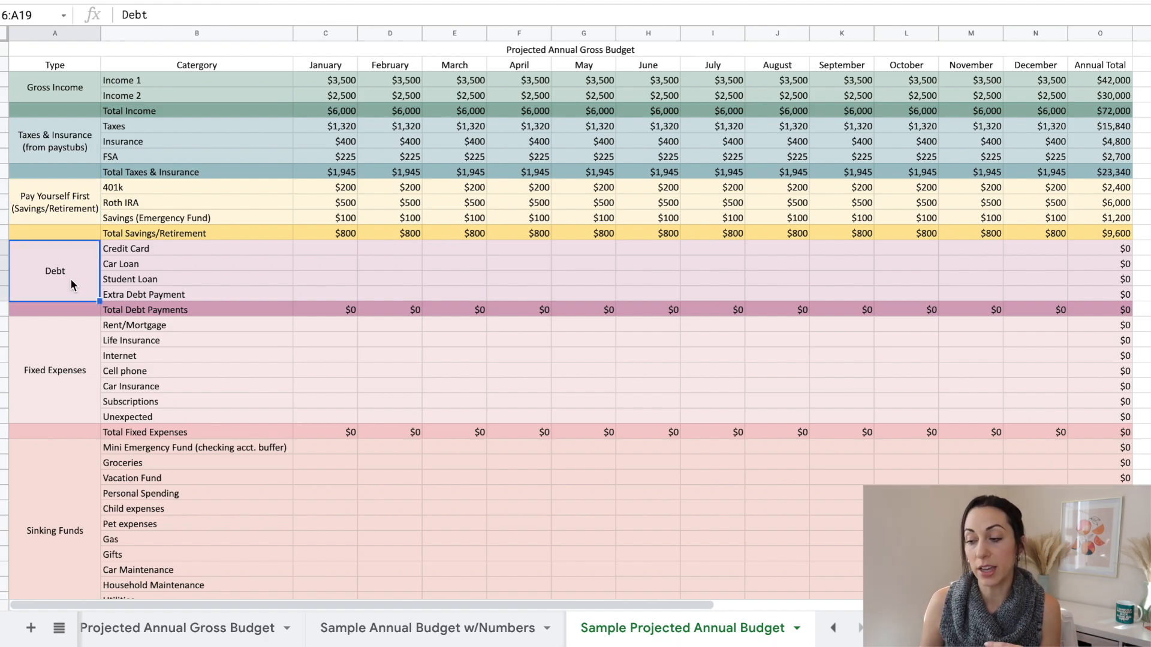
left_click(88, 364)
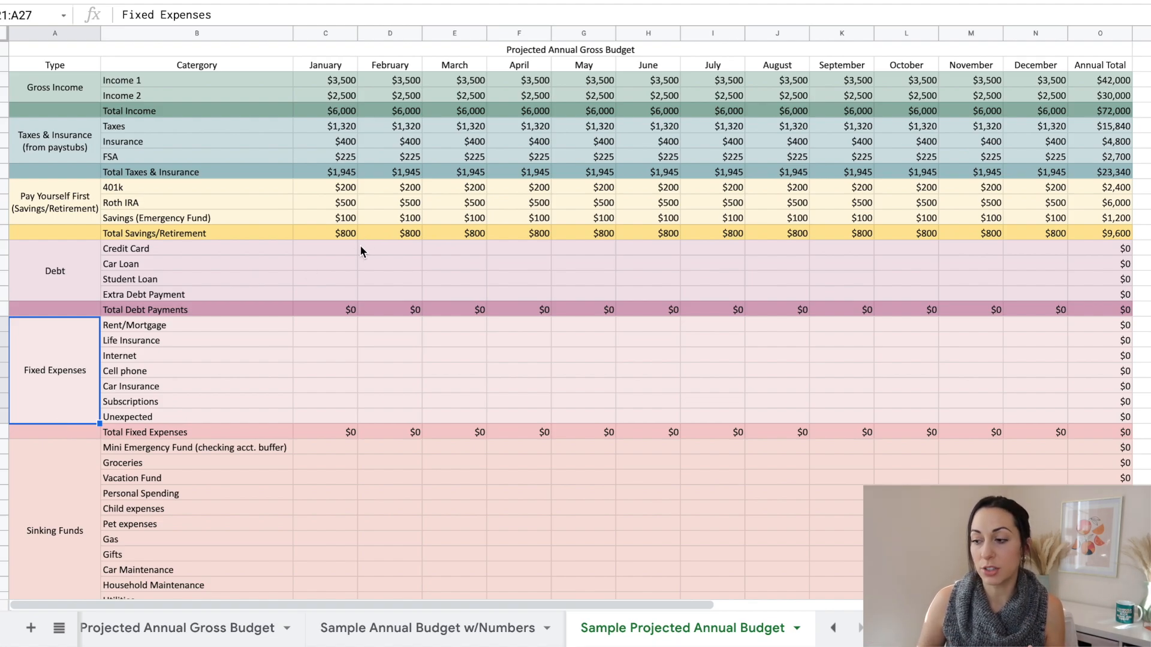
scroll(359, 250, "down", 5)
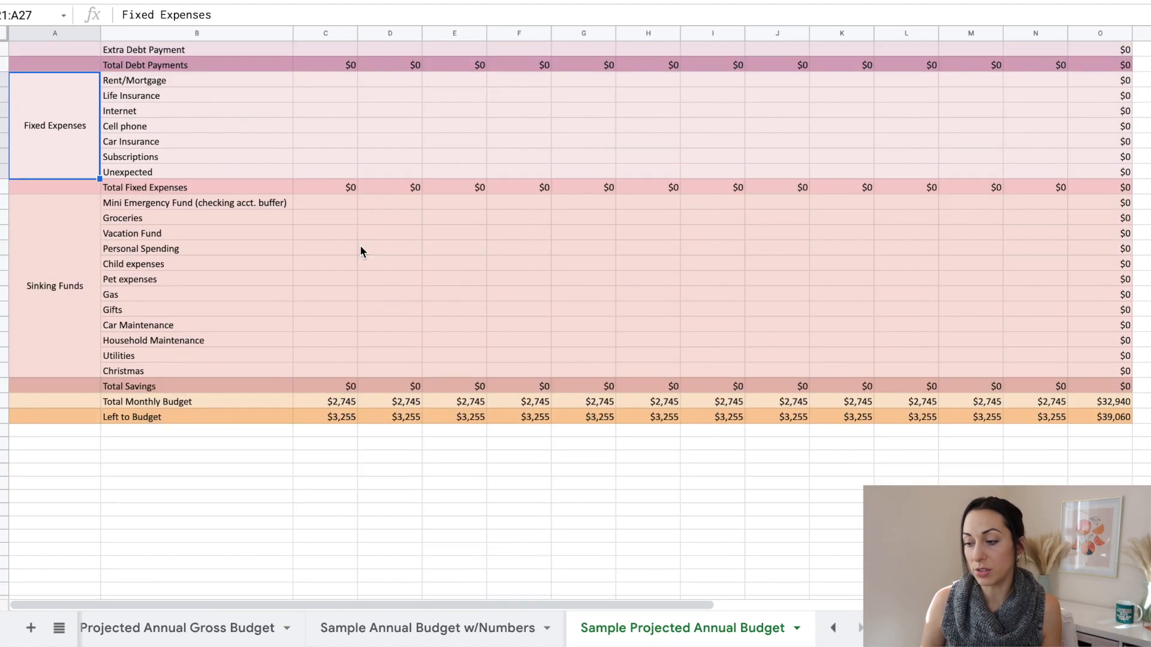
left_click(334, 419)
left_click(3, 416)
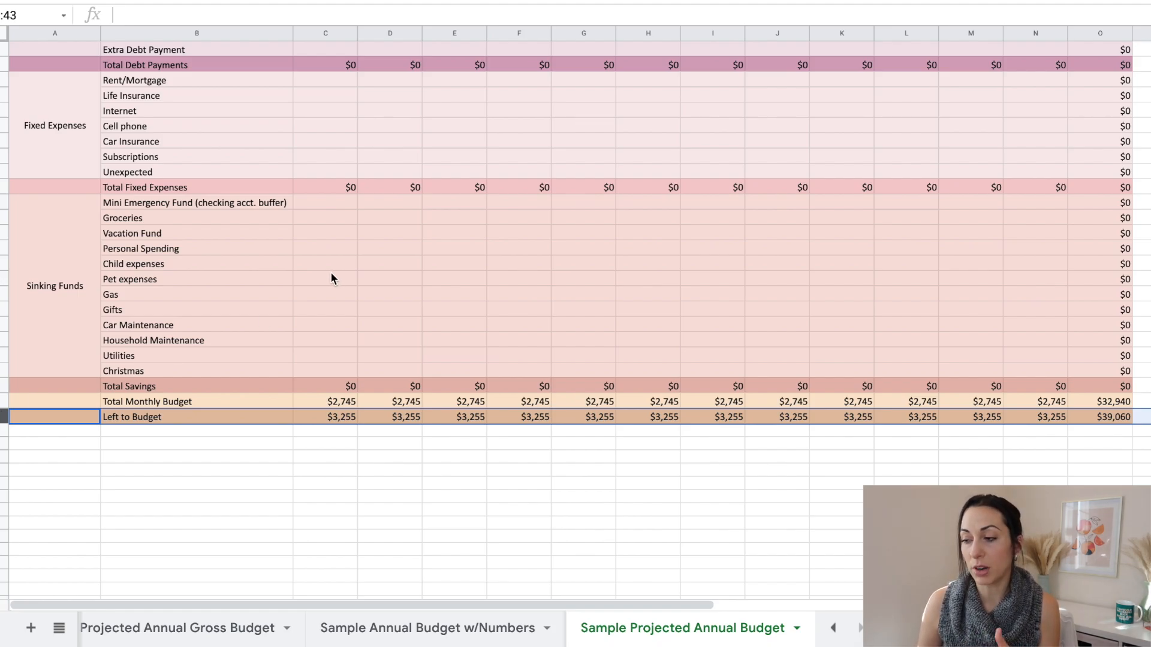
scroll(331, 279, "up", 1)
scroll(331, 278, "up", 5)
Step: Enter $55 for the Credit Card payment in January and copy it across through December
left_click(332, 248)
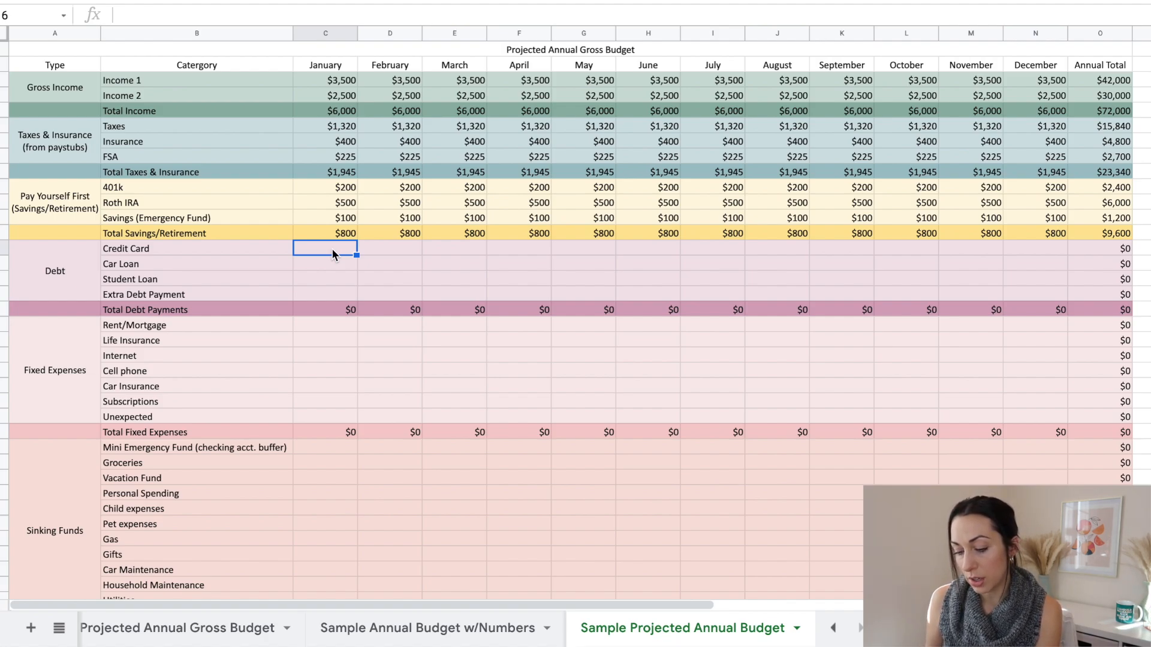
type("55")
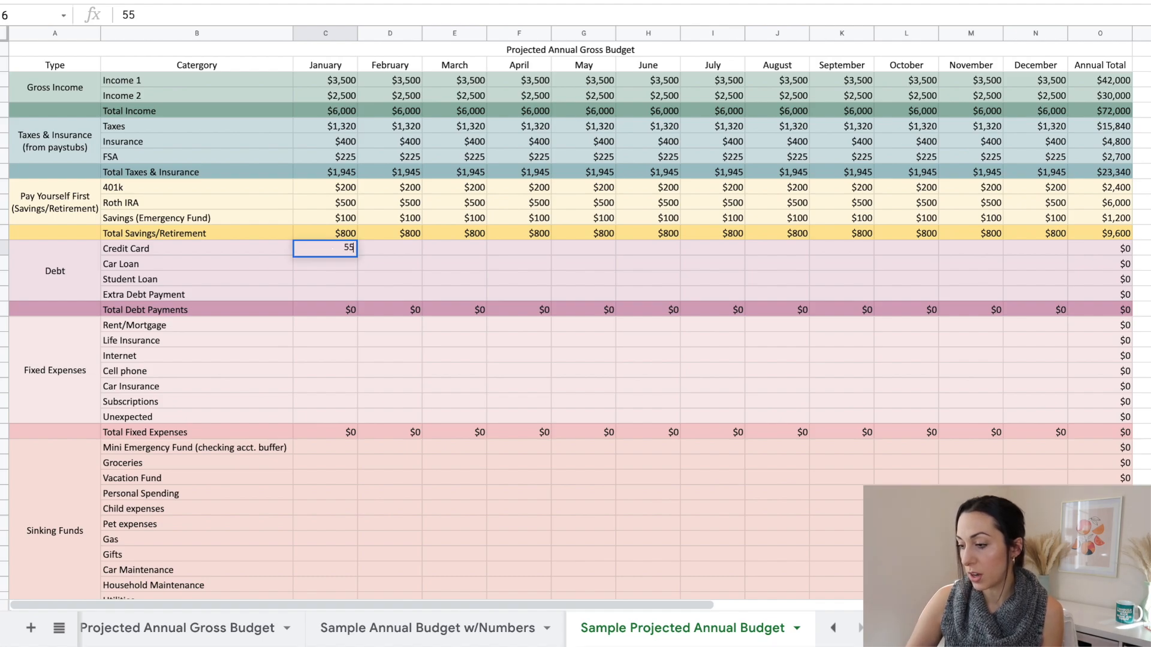
key("Tab")
left_click(332, 248)
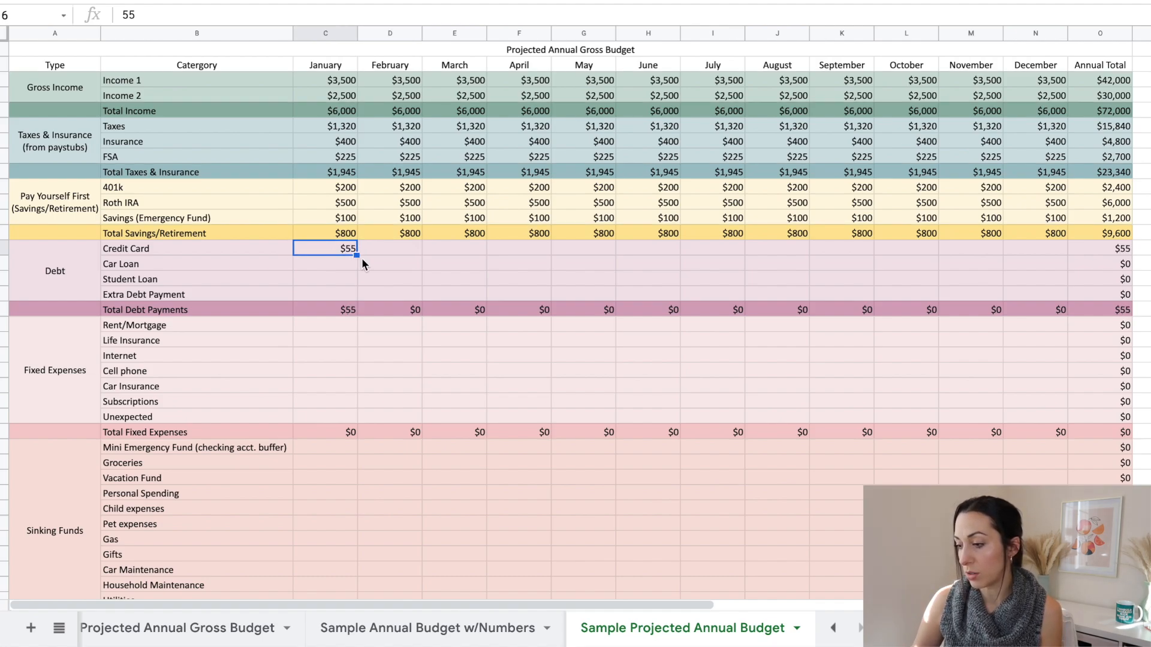
left_click_drag(357, 255, 1033, 250)
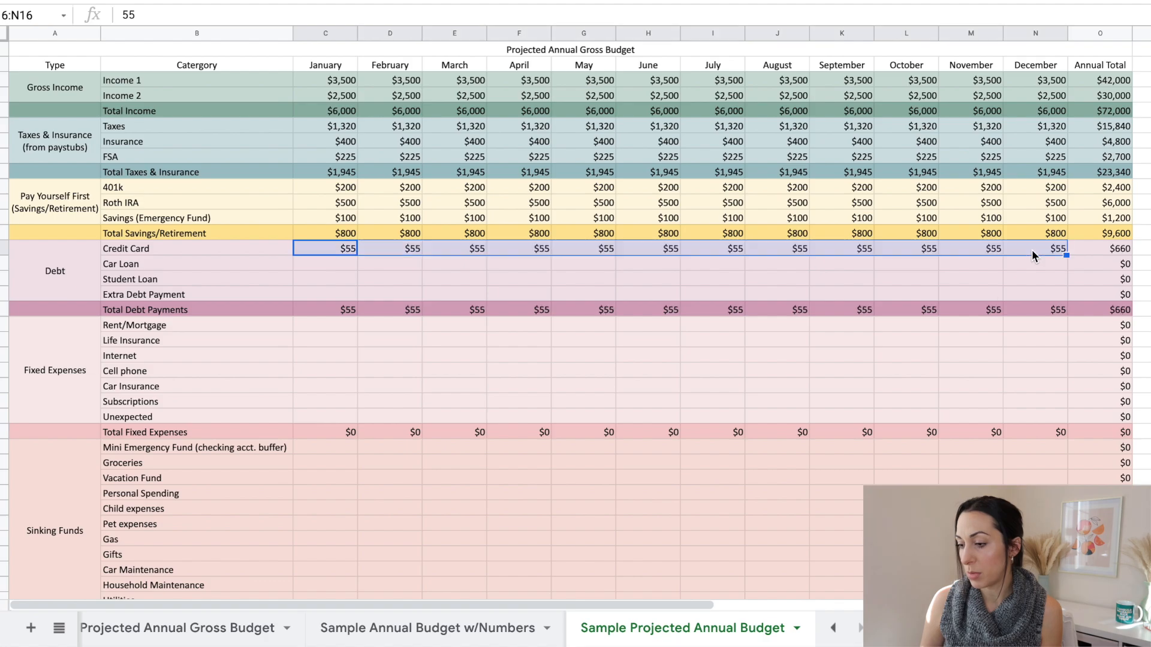
Step: Enter $250 for the Car Loan in January and copy it across through December
left_click(337, 265)
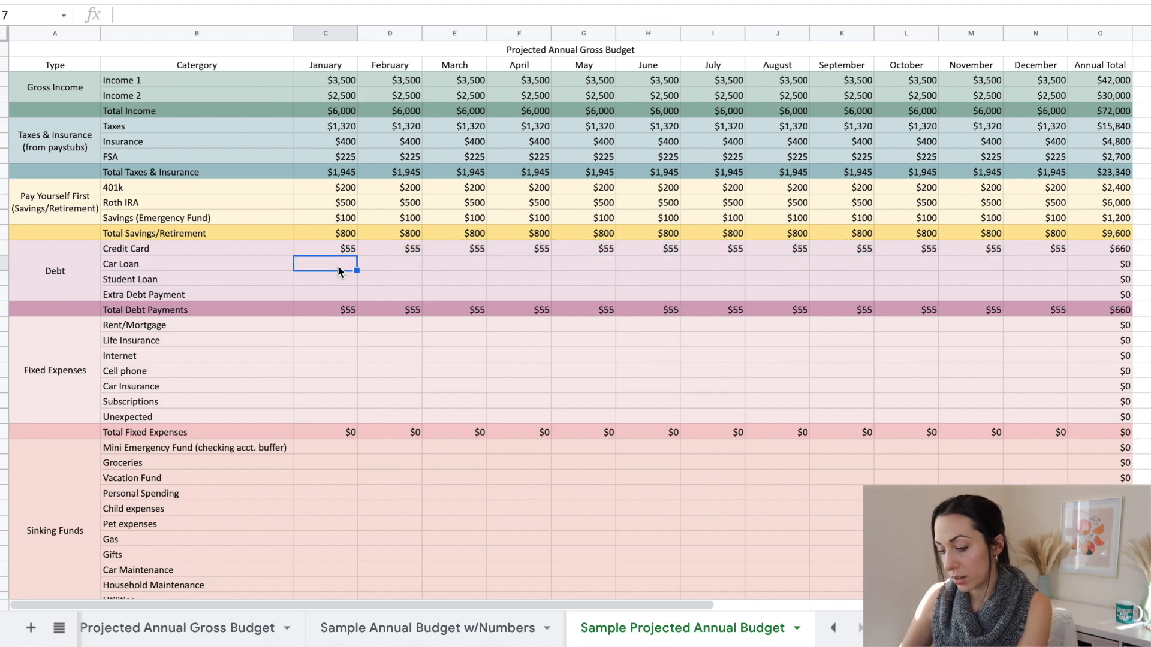
type("250")
key("Return")
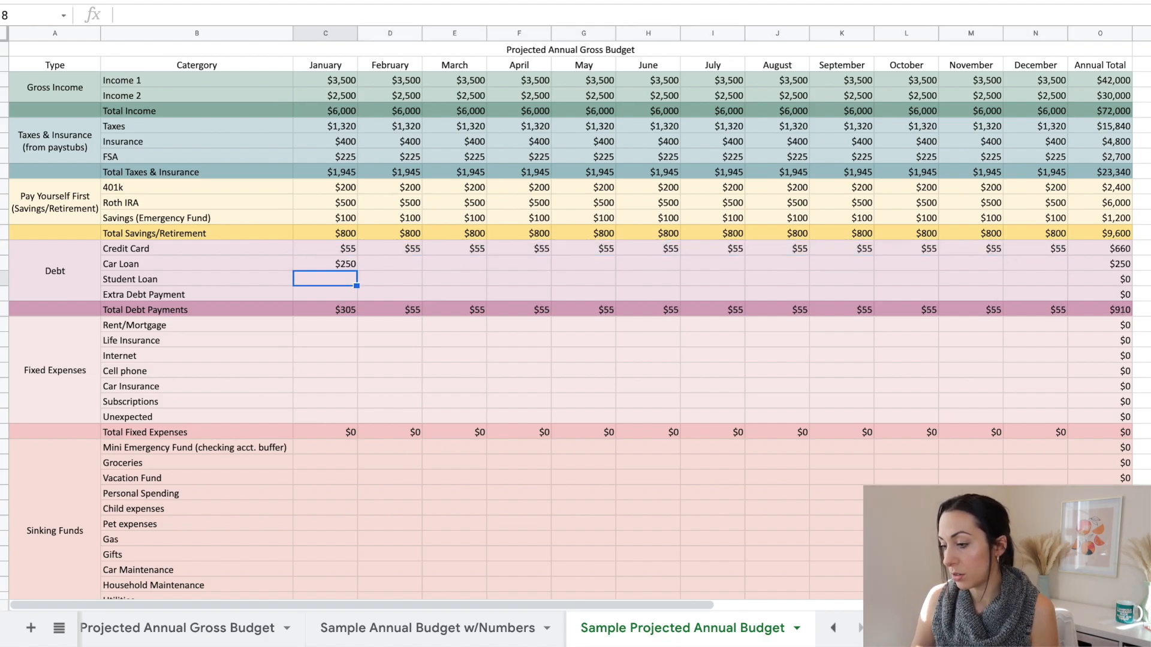
left_click(347, 263)
left_click_drag(357, 271, 1033, 264)
Step: Enter $100 for the Student Loan in January and copy it across through December
left_click(331, 278)
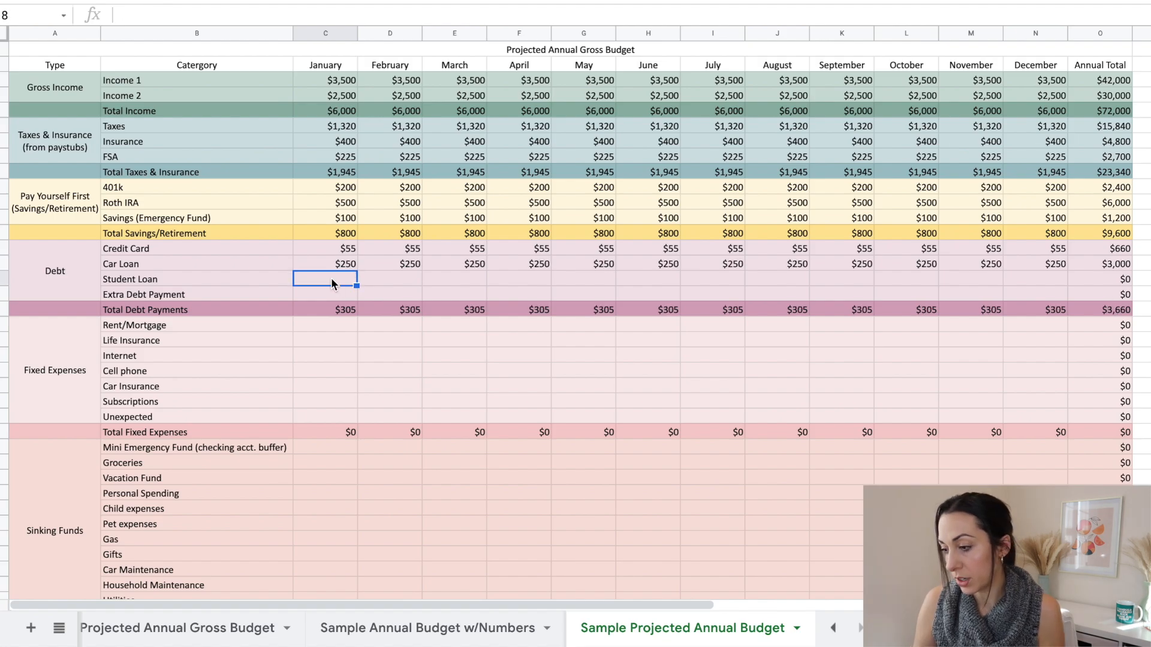
type("100")
key("Return")
left_click(343, 279)
left_click_drag(357, 282, 1032, 279)
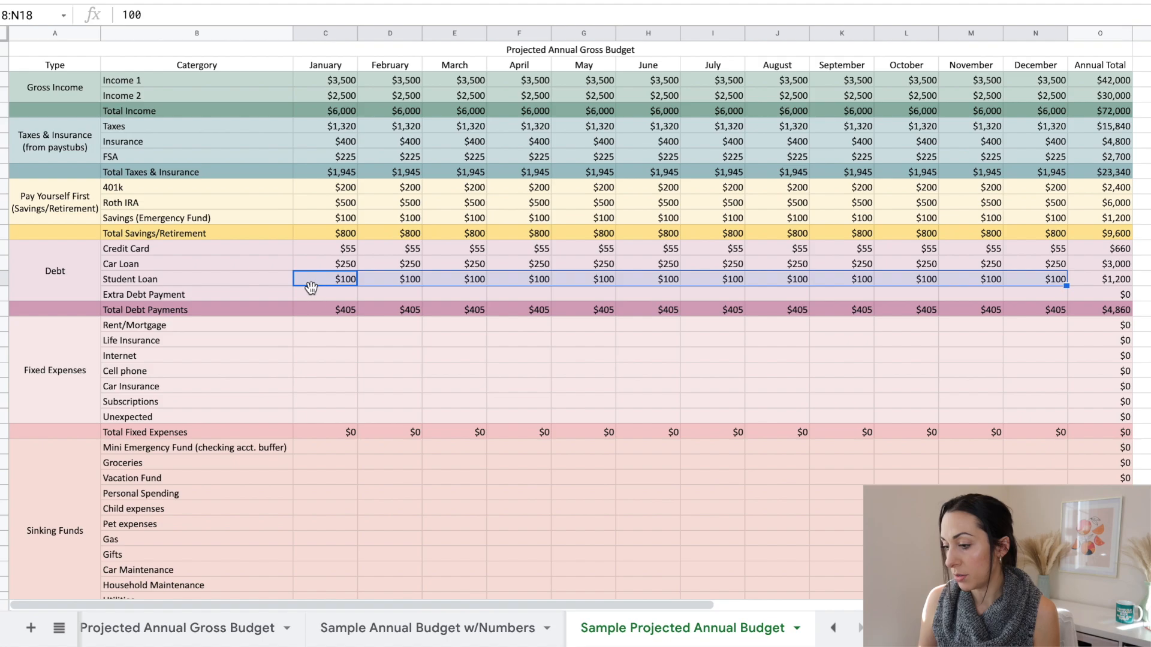
Step: Enter $100 for Extra Debt Payment in January and copy it across through December
left_click(318, 295)
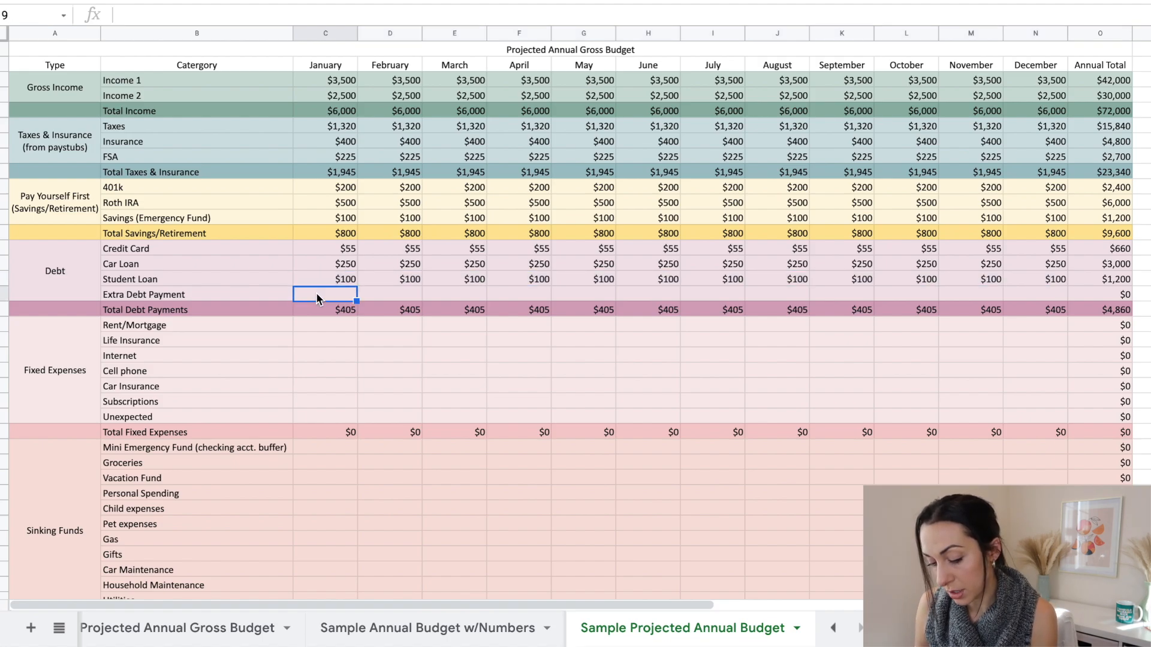
type("100")
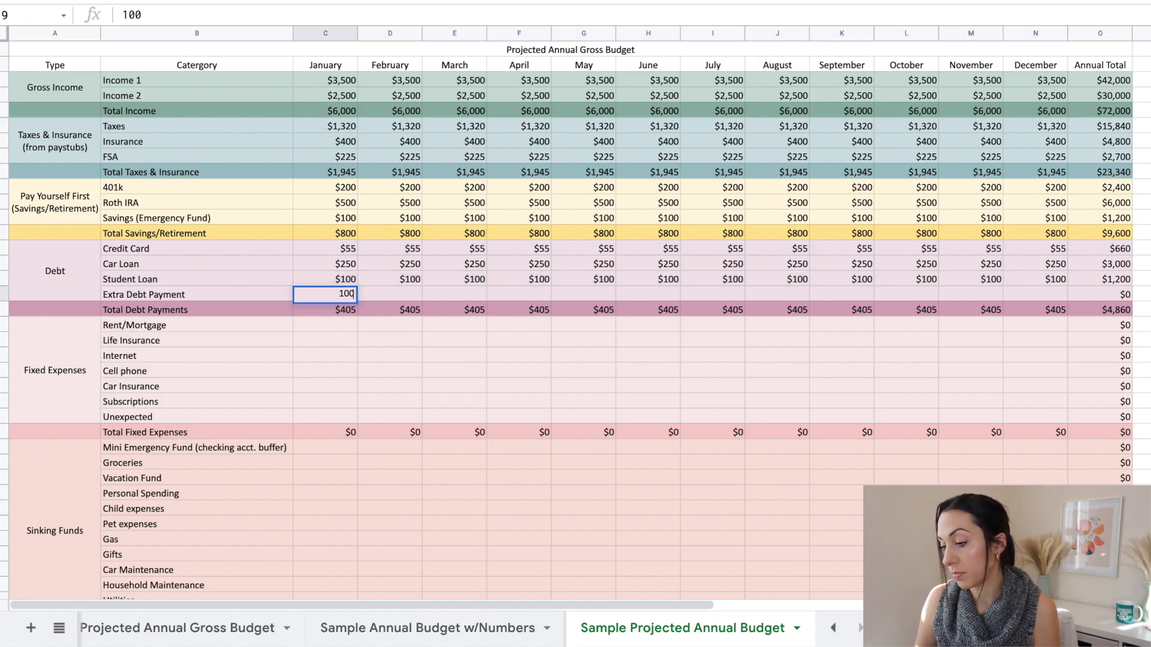
left_click_drag(357, 301, 1063, 300)
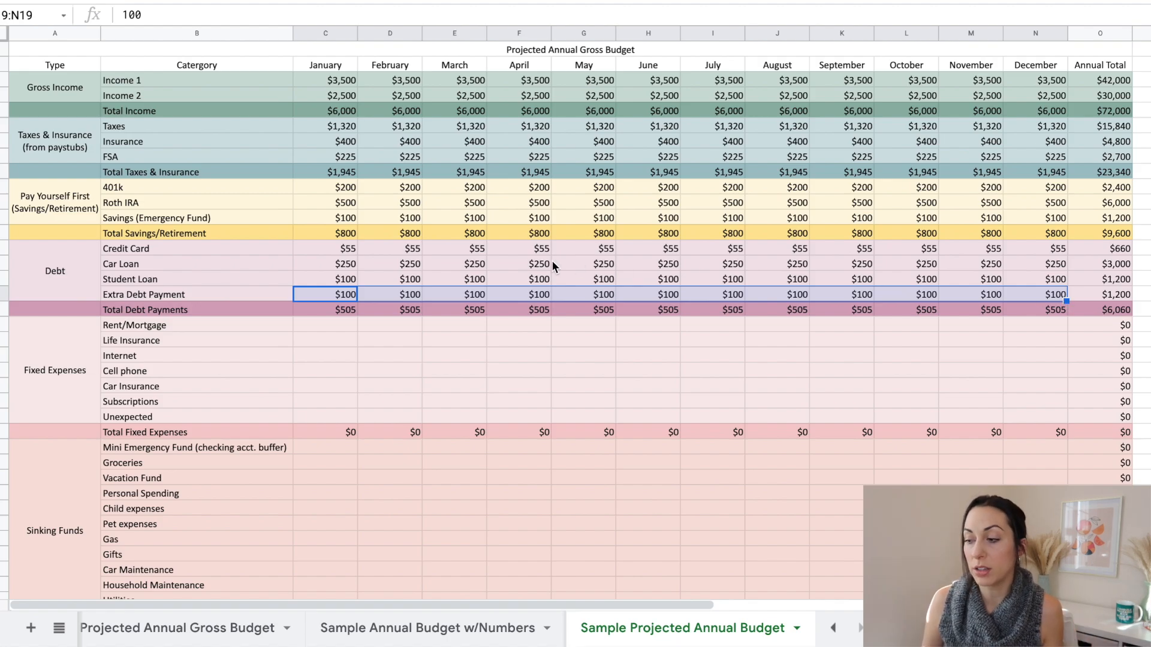
left_click(326, 295)
Step: Set the Credit Card payment to $0 in June and copy that amount across through December
left_click(352, 253)
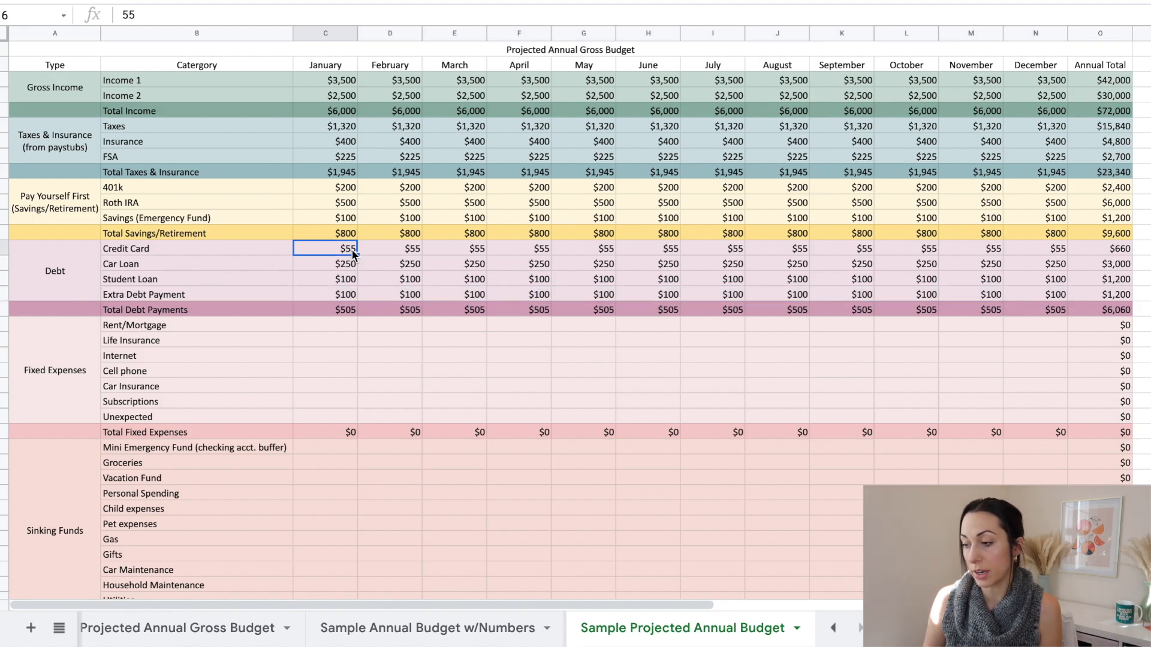
left_click(610, 254)
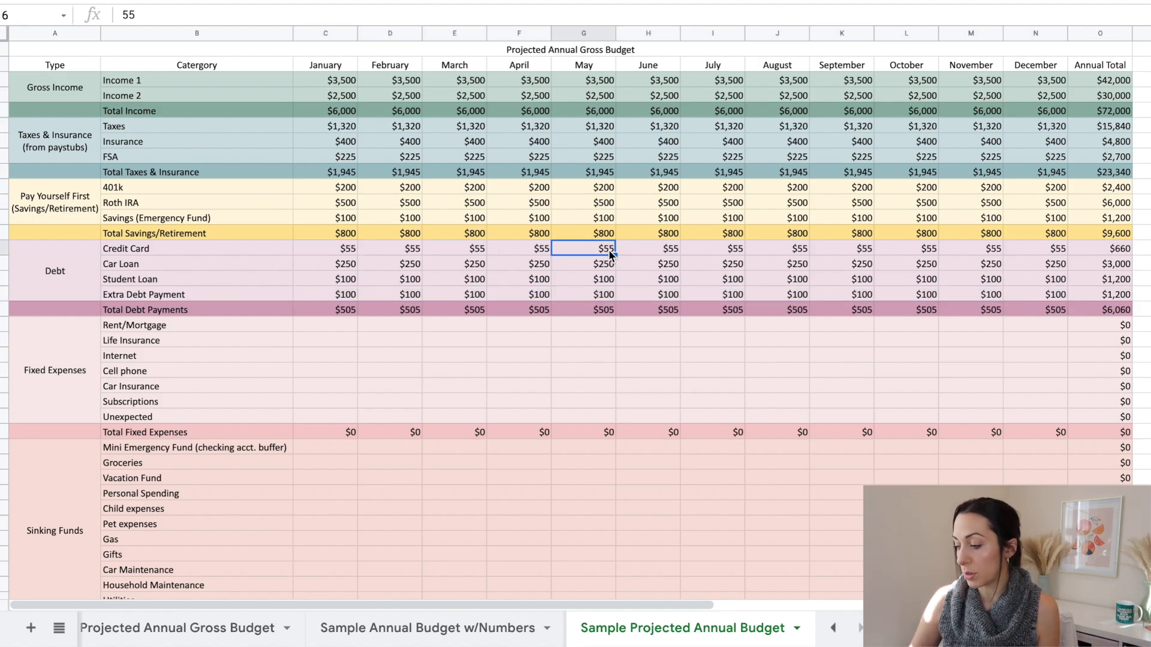
key("Right")
type("0")
key("Return")
left_click(644, 250)
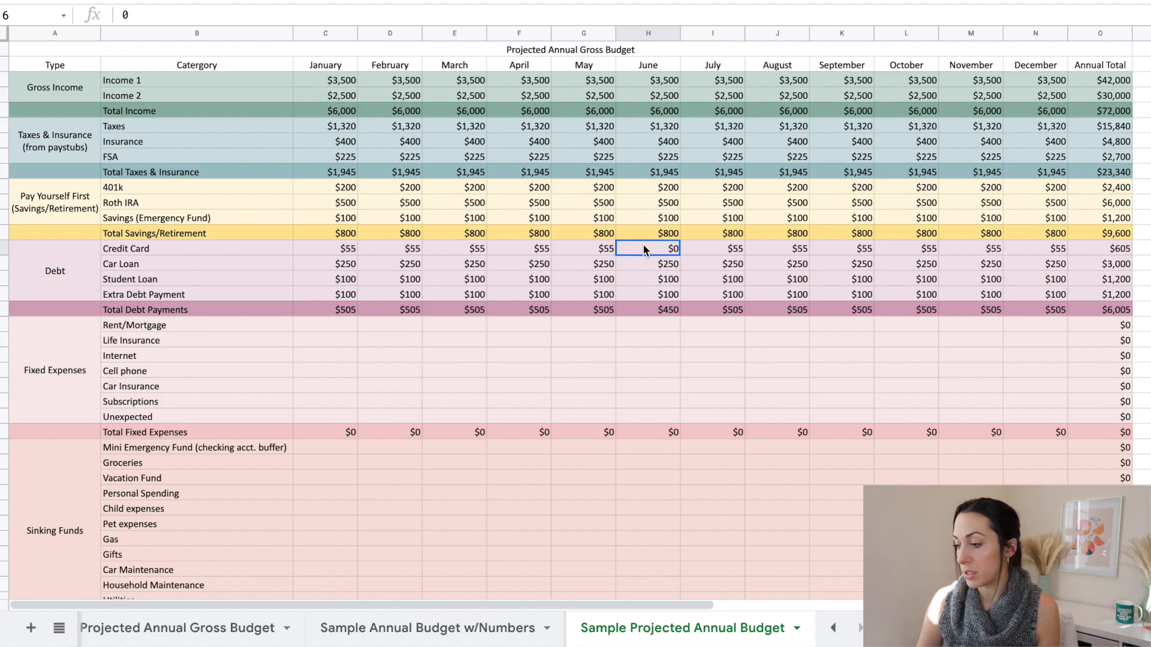
left_click_drag(679, 255, 1019, 256)
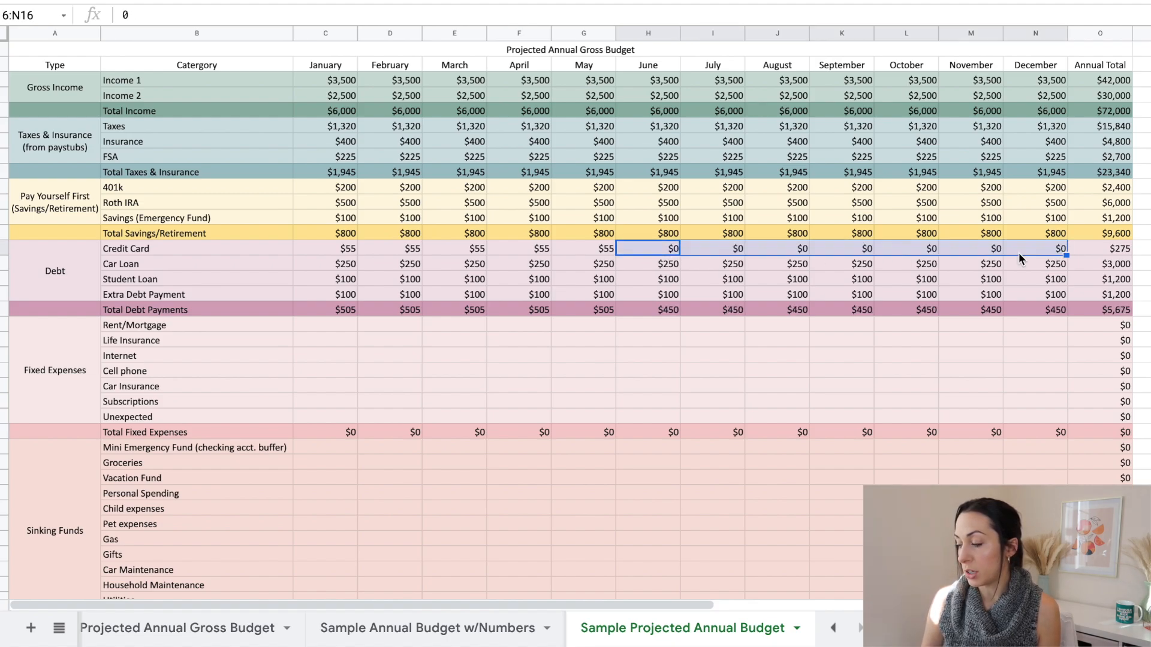
Step: Raise Extra Debt Payment to $155 in June and copy that amount across through December
left_click(644, 296)
type("155")
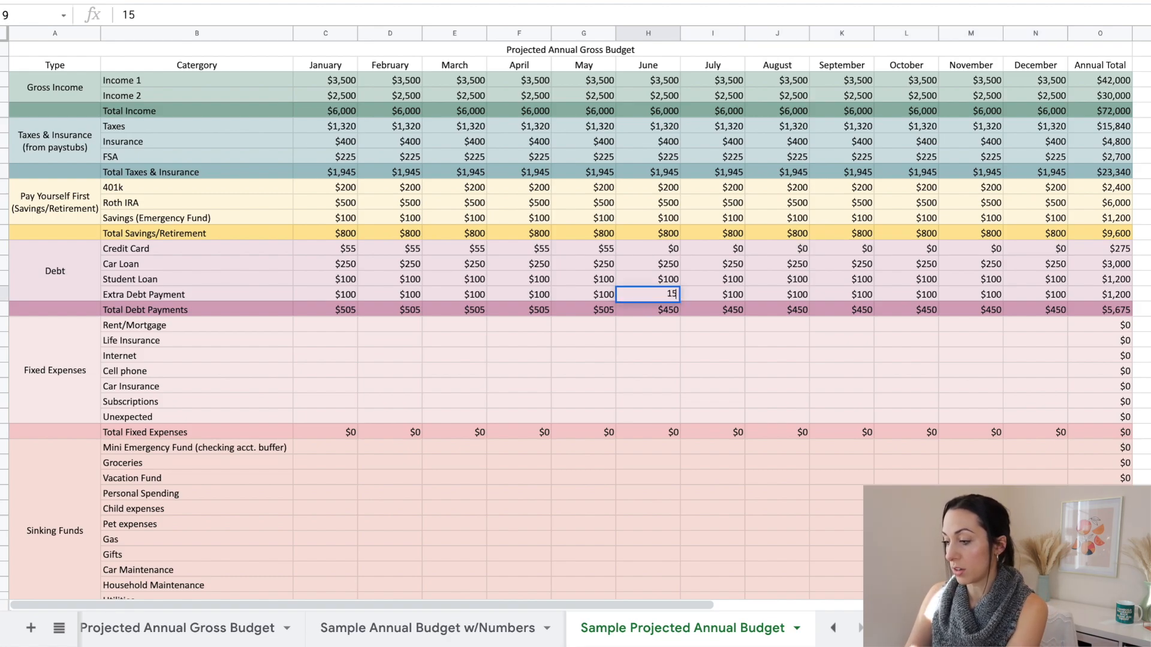
key("Return")
left_click(677, 296)
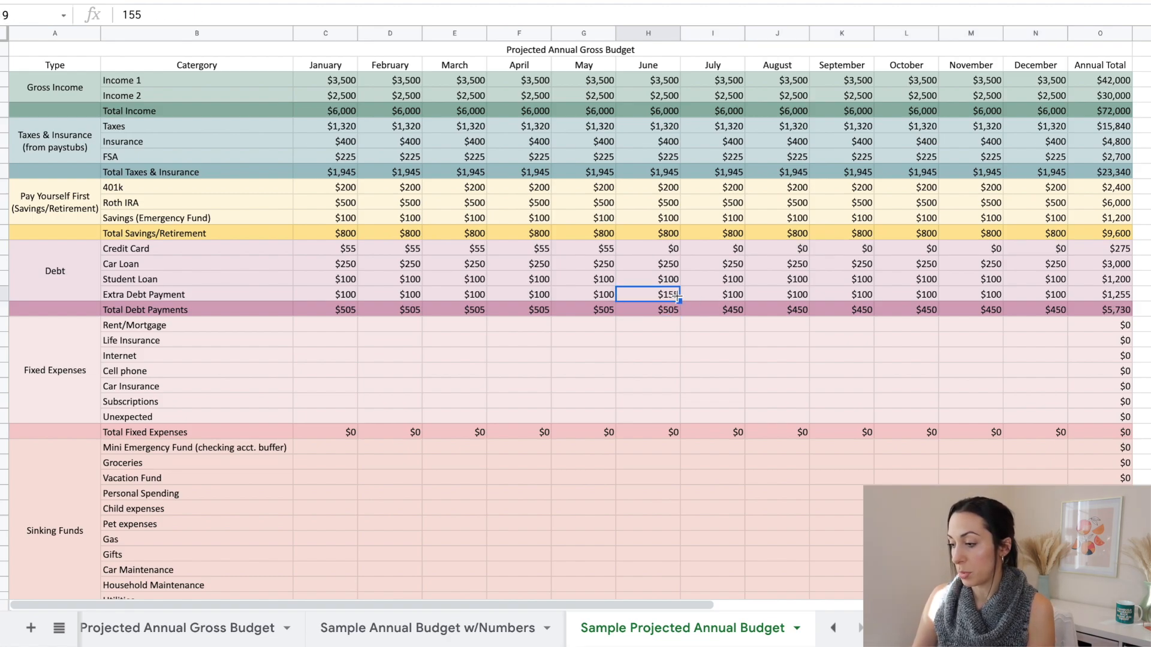
left_click_drag(679, 299, 1017, 300)
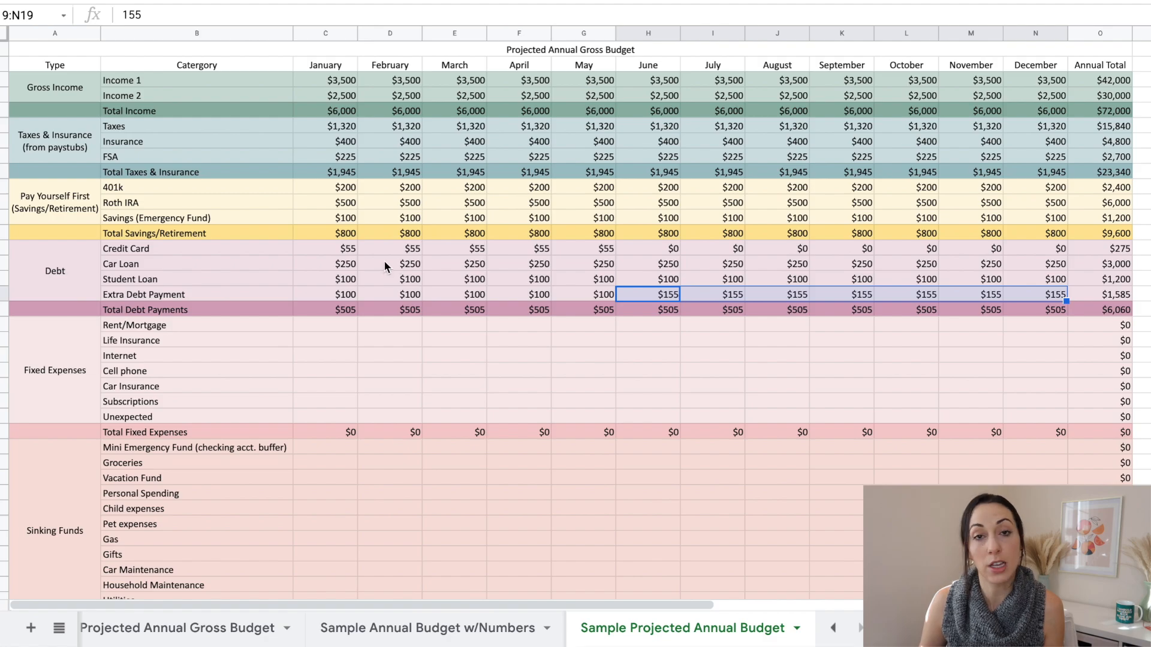
Step: Set the Car Loan payment for April to $0
left_click(353, 265)
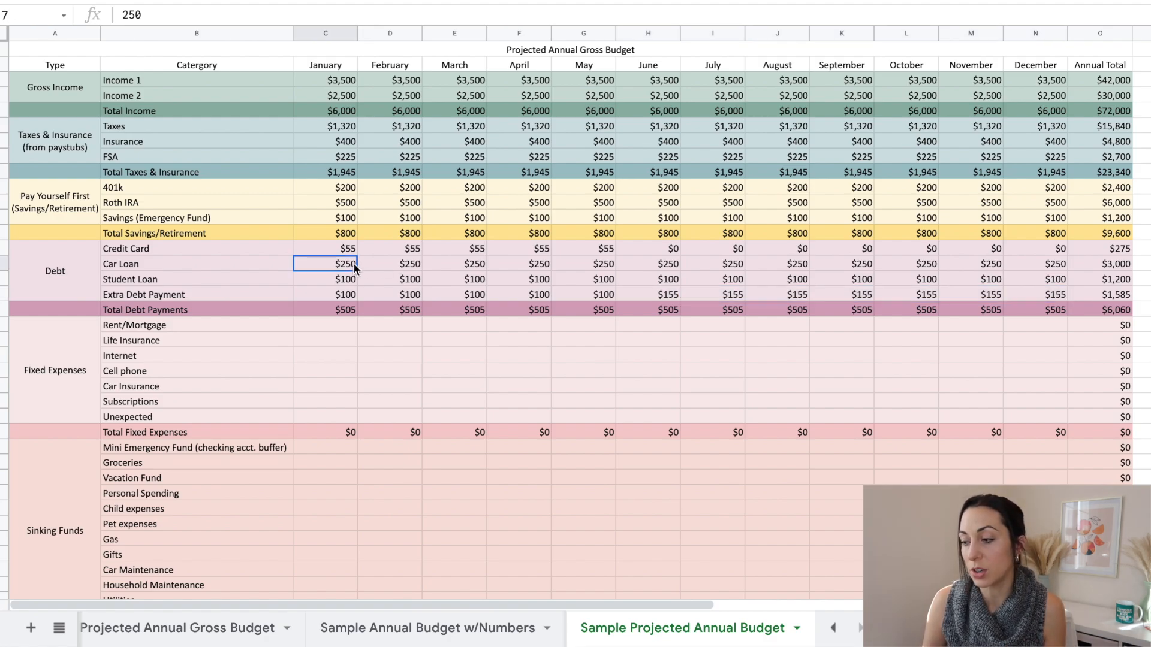
left_click(479, 267)
left_click(511, 266)
type("0")
key("Return")
left_click(525, 267)
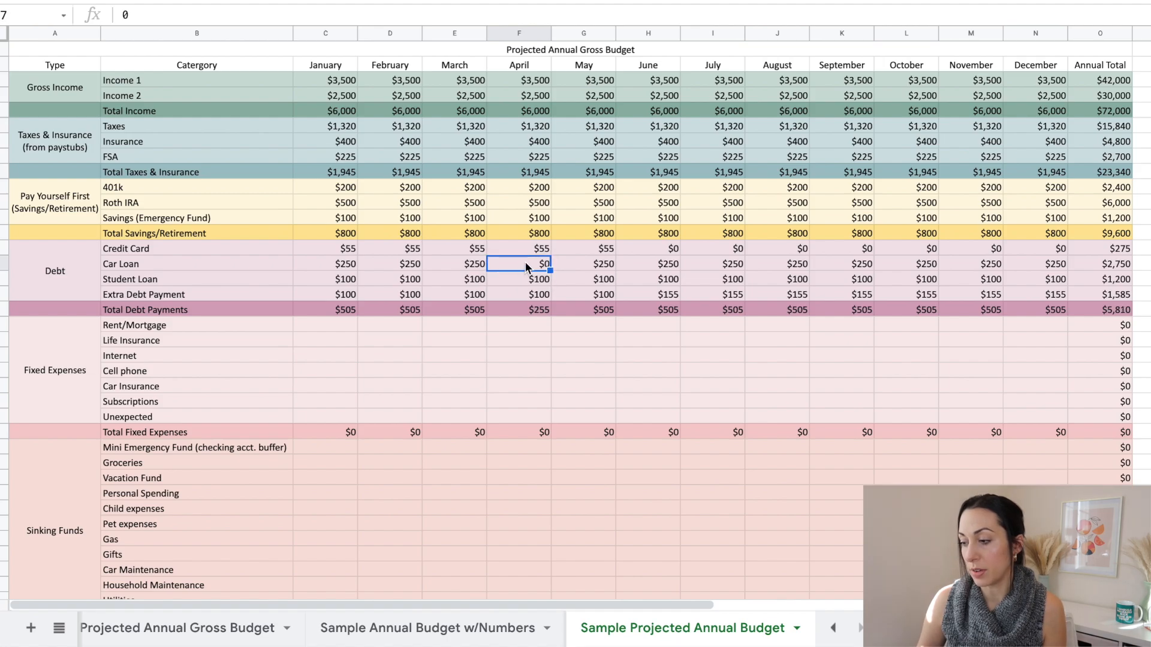
Step: Try copying April's $0 Car Loan payment across May through December, and undo that fill
left_click_drag(550, 270, 1037, 269)
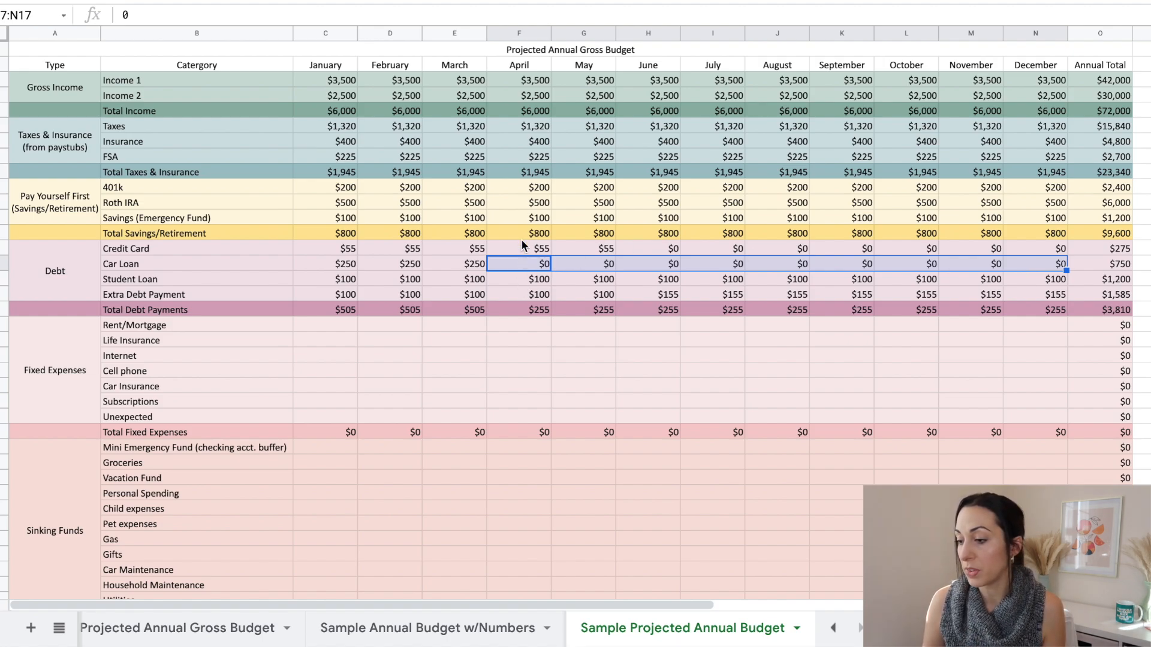
left_click(533, 208)
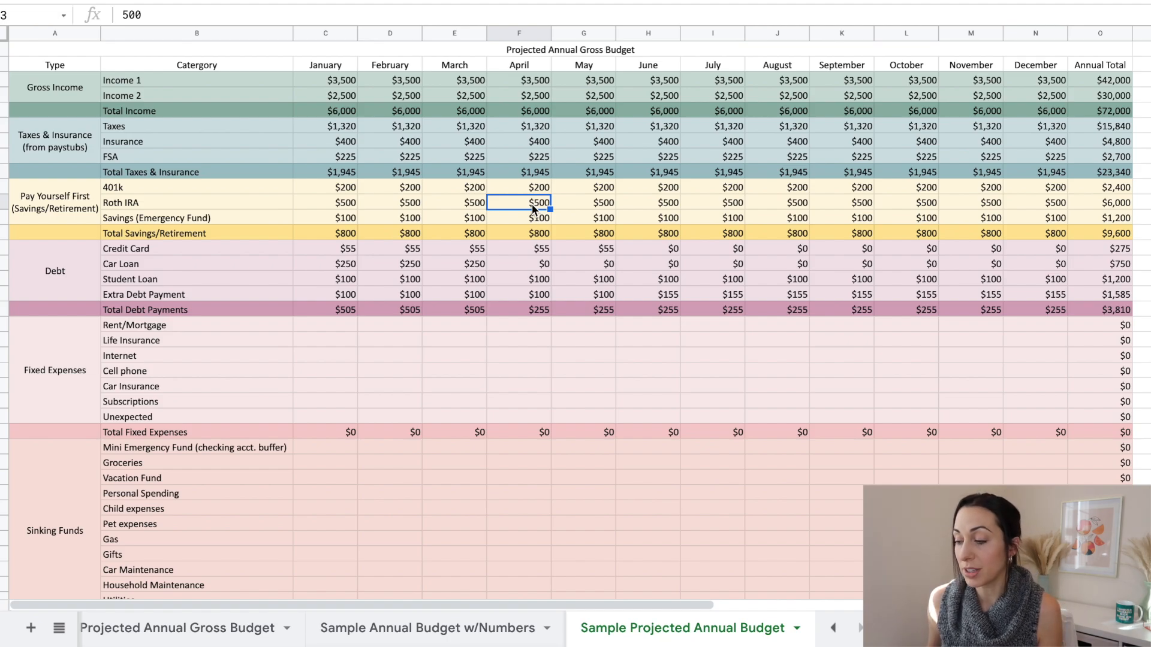
key("ctrl+z")
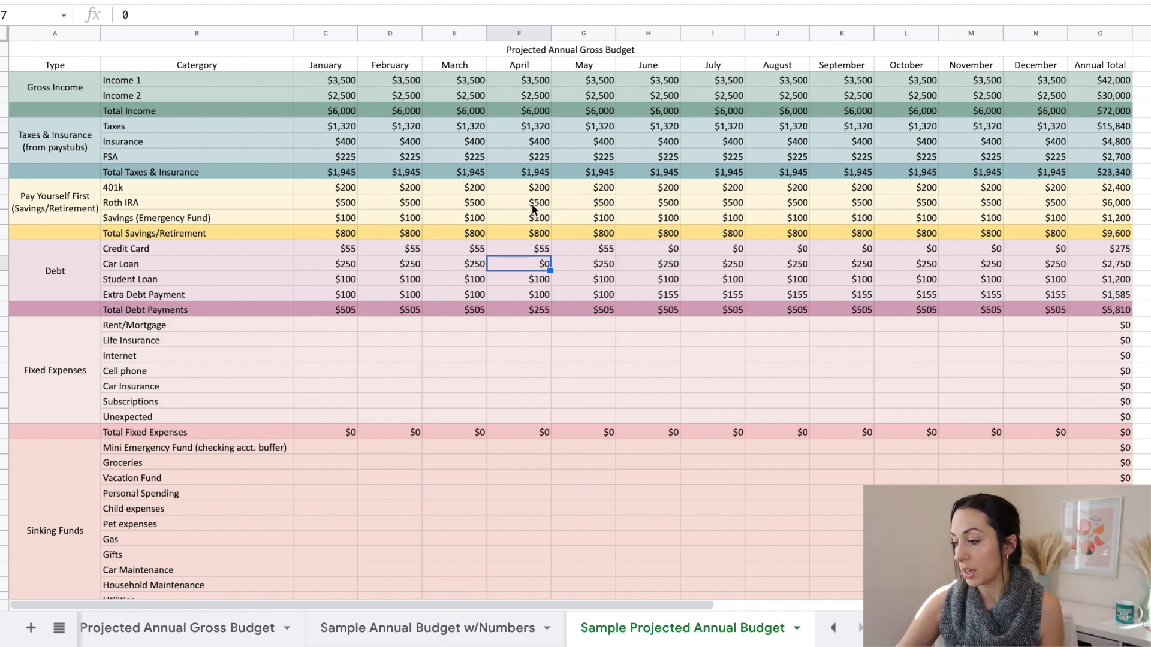
Step: Undo the change to April's Car Loan payment
key("ctrl+z")
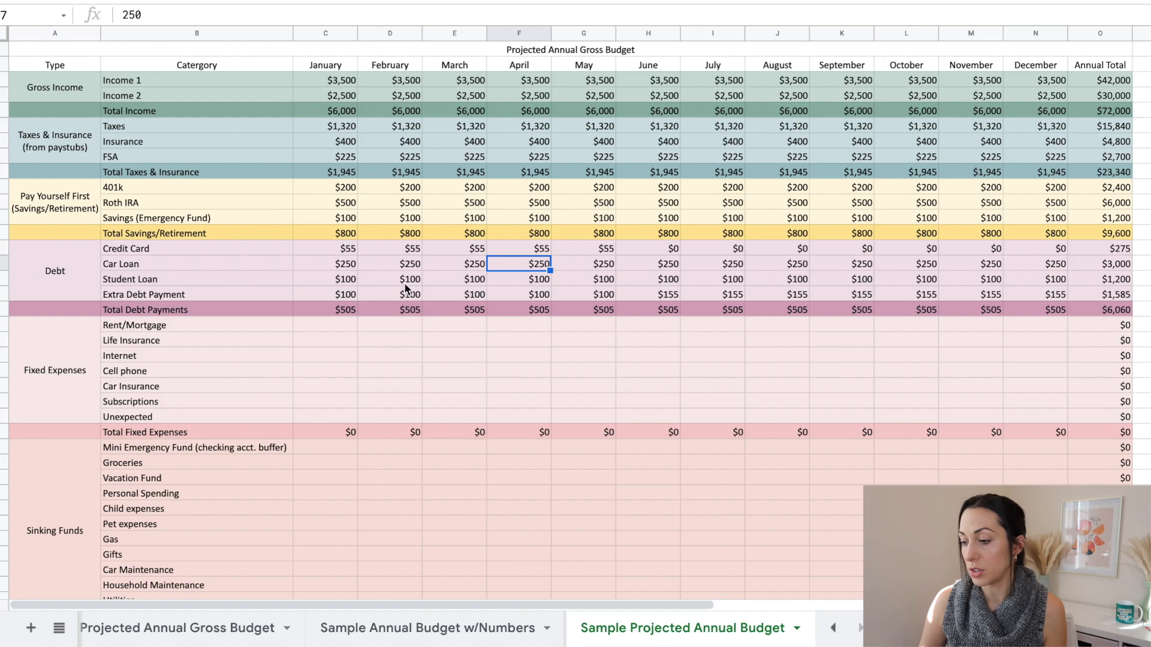
Step: Set Rent/Mortgage to $950 in January and copy that amount across through December
left_click(333, 327)
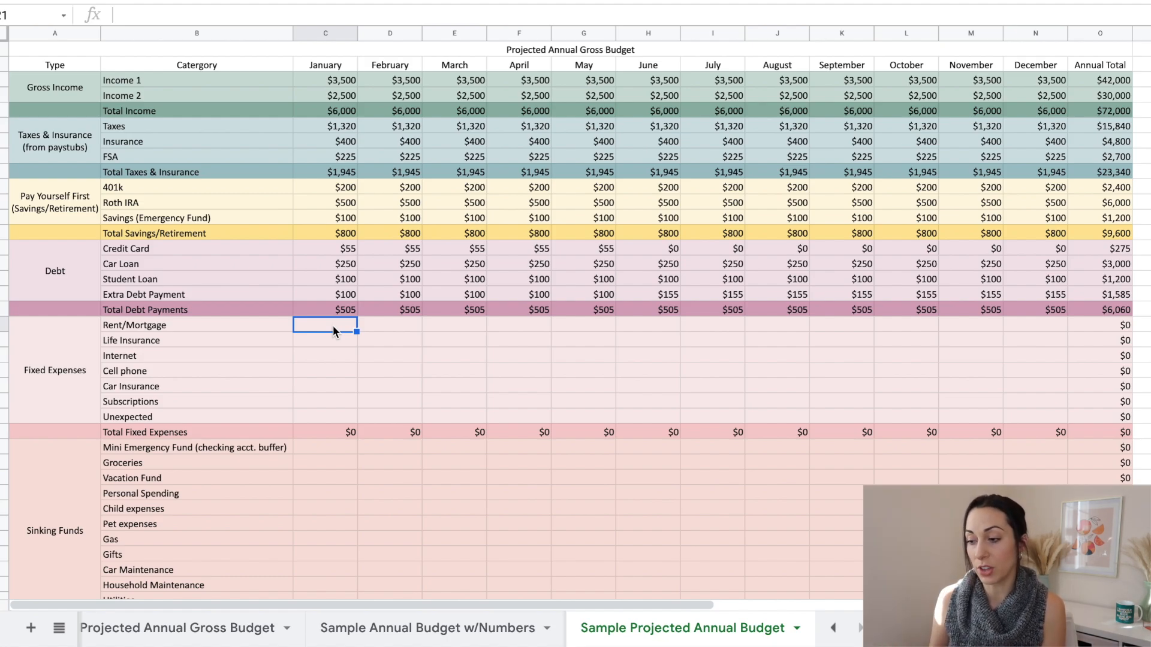
type("950")
key("Return")
left_click(334, 331)
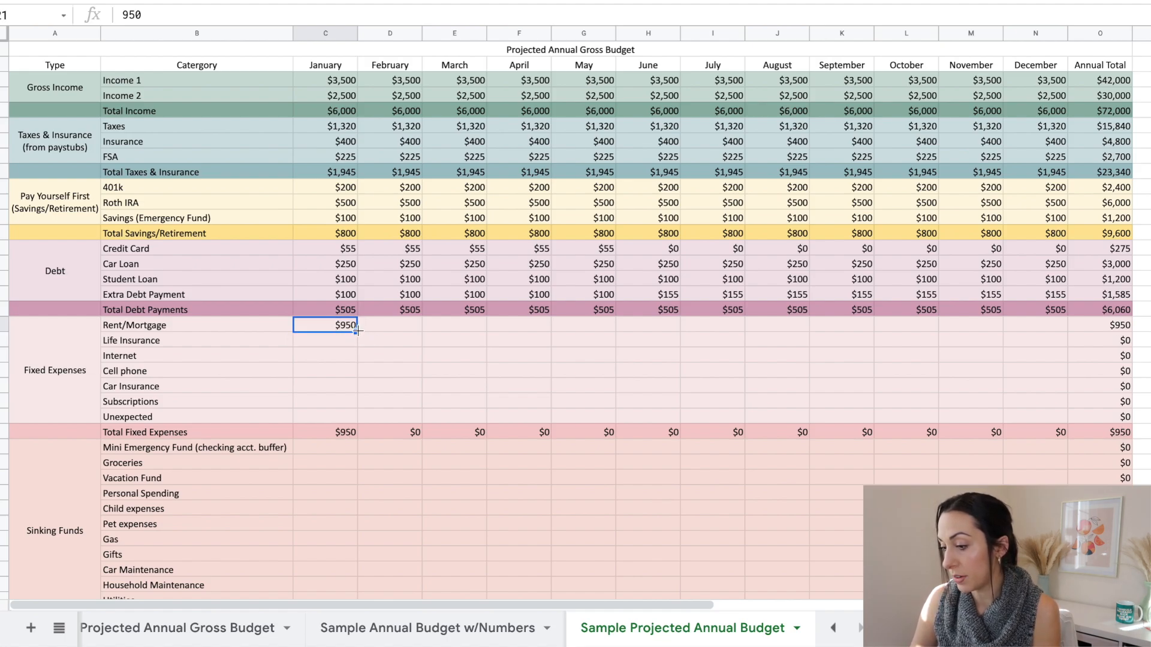
left_click_drag(357, 331, 1049, 326)
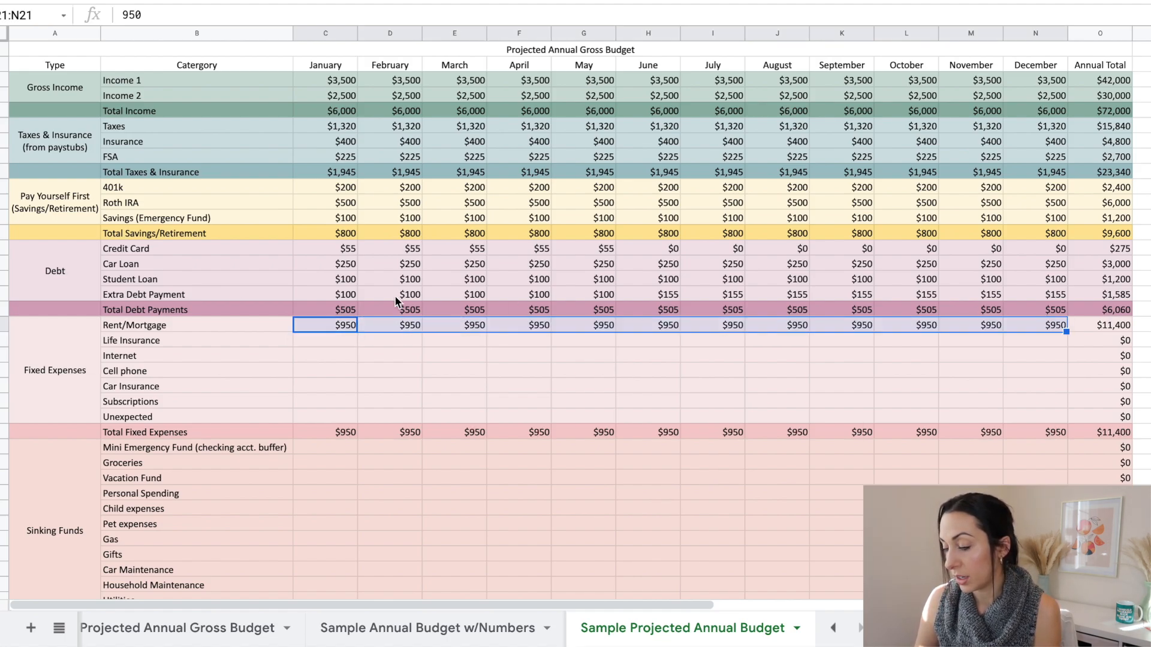
Step: Set Life Insurance to $20 for every month from January through December
left_click(334, 342)
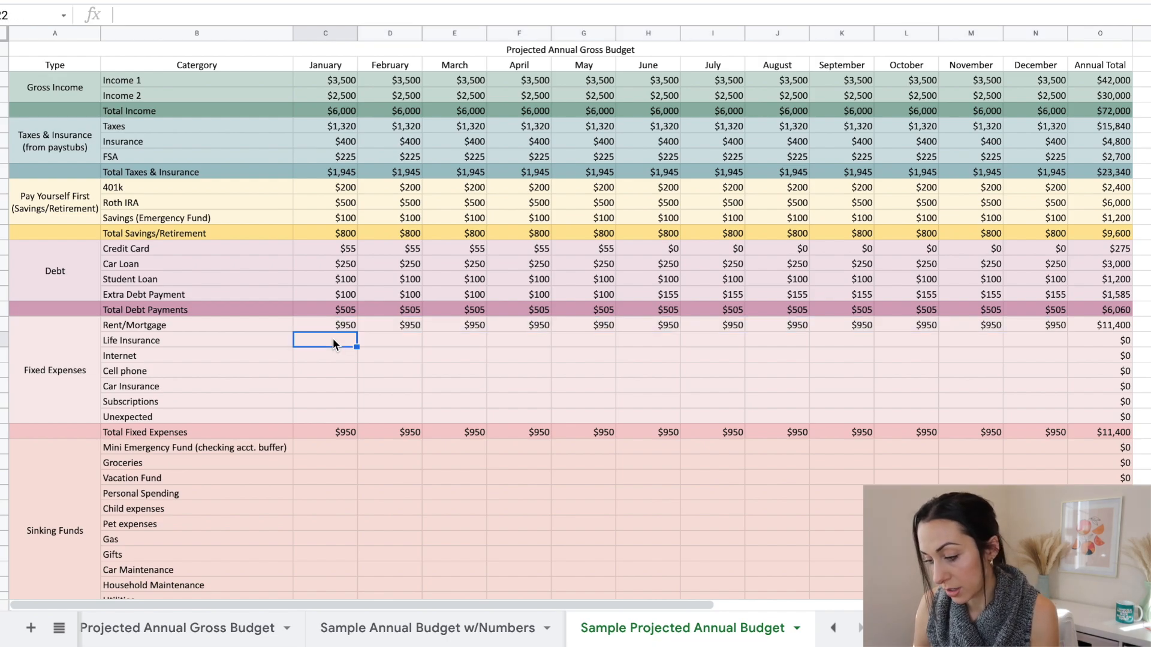
type("20")
key("Return")
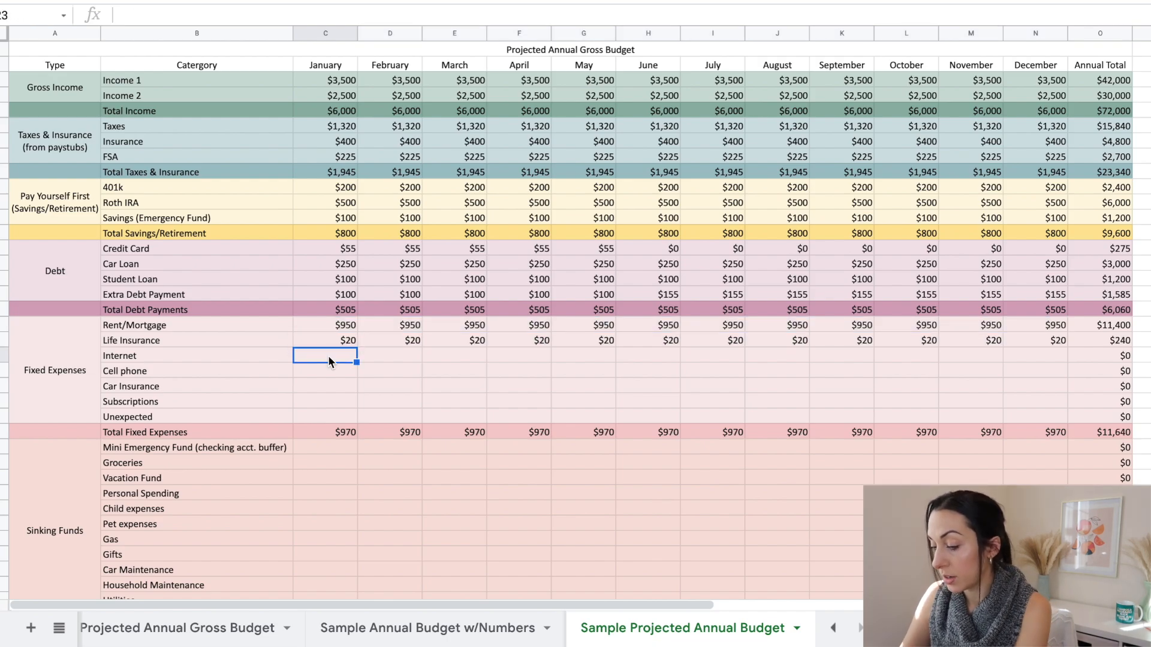
Step: Enter January's Internet $75, Cell phone $75, Car Insurance $100, Subscriptions $30 and Unexpected $50, and copy them across through December
type("75")
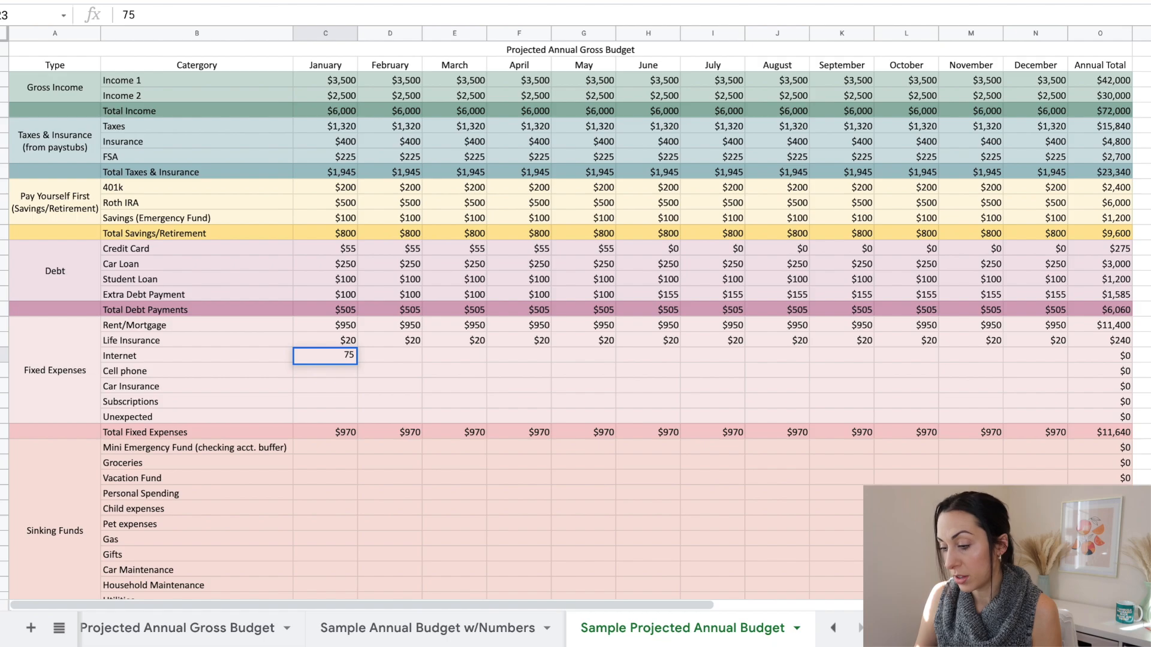
key("Return")
type("75")
key("Return")
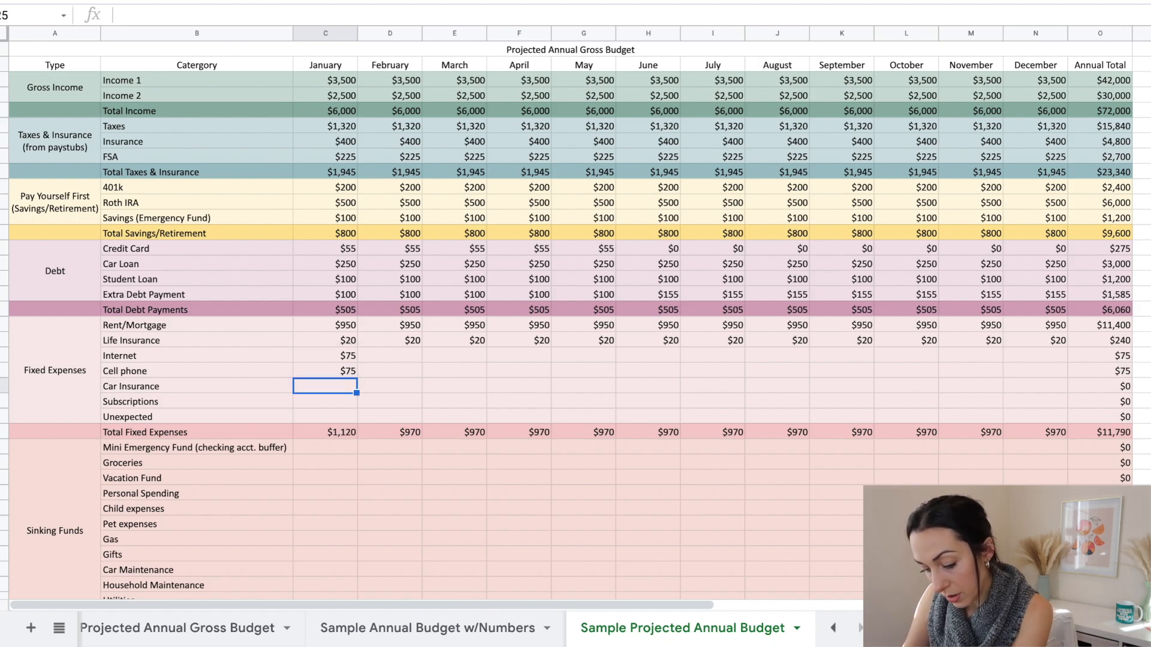
type("100")
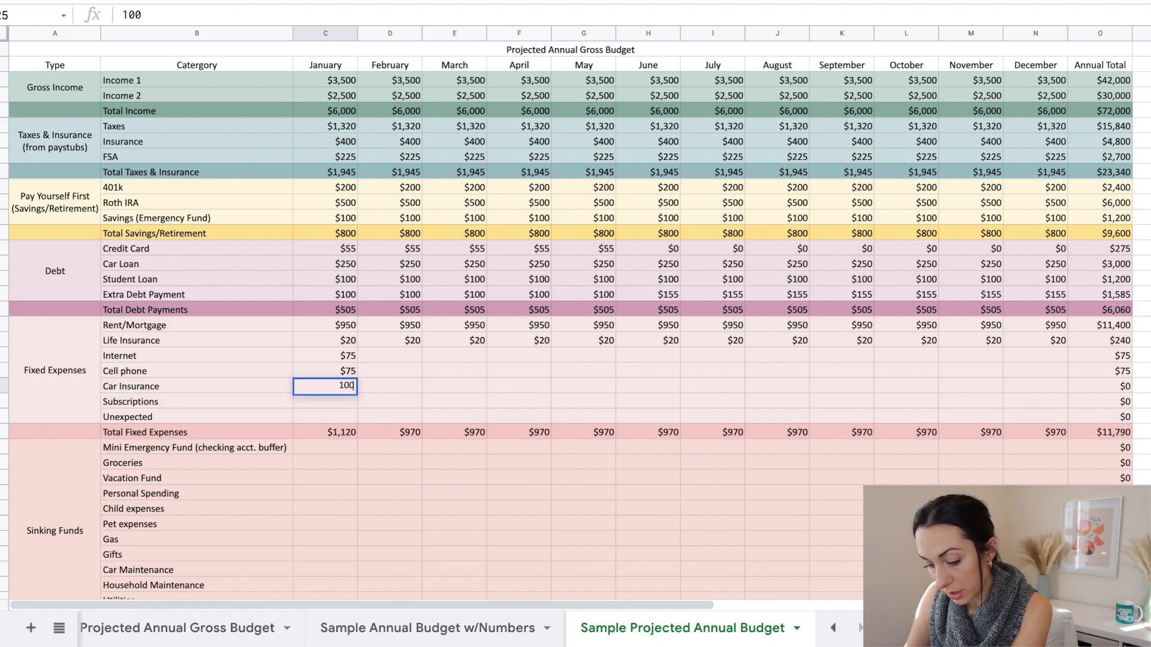
key("Return")
type("30")
key("Return")
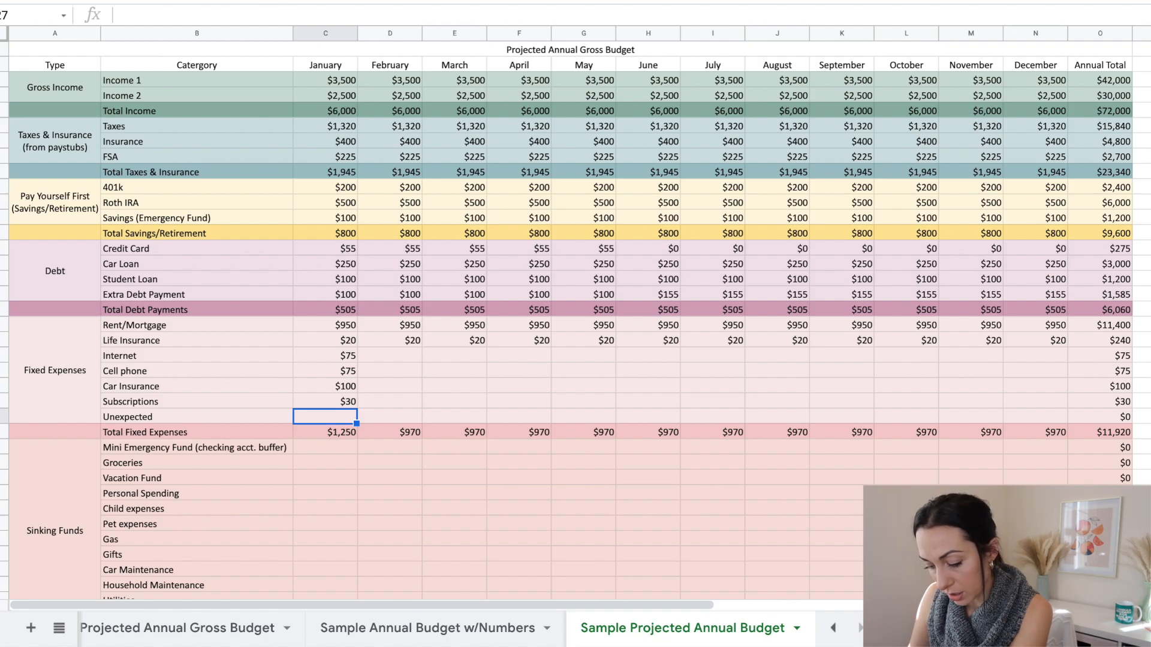
type("50")
key("Return")
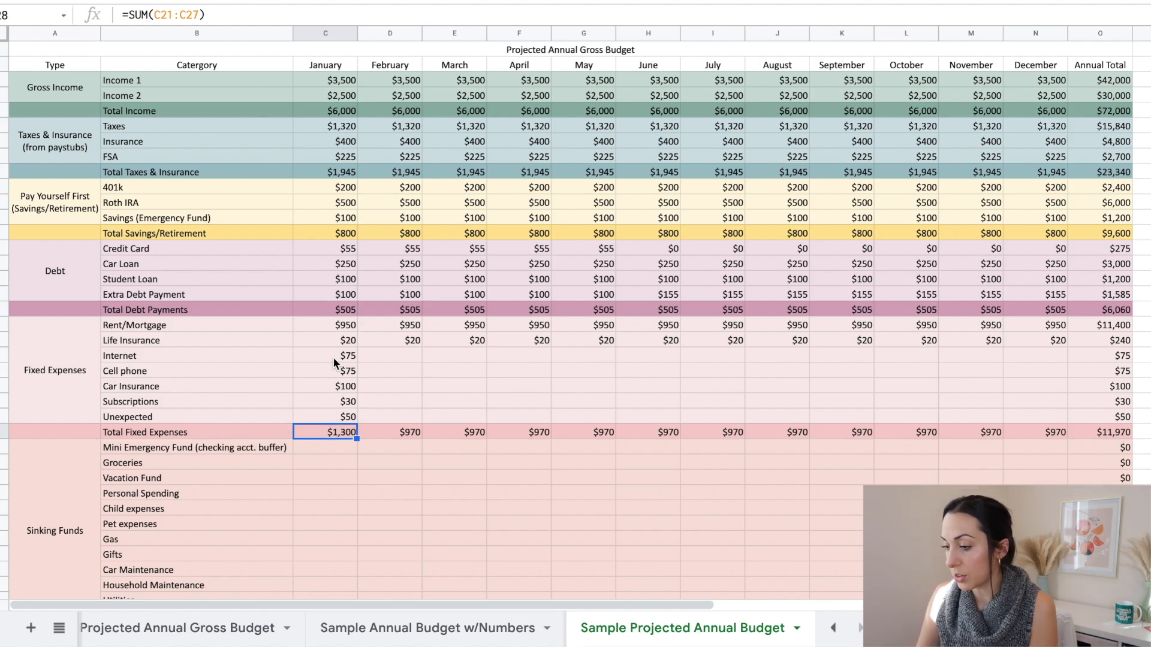
left_click_drag(346, 356, 1041, 405)
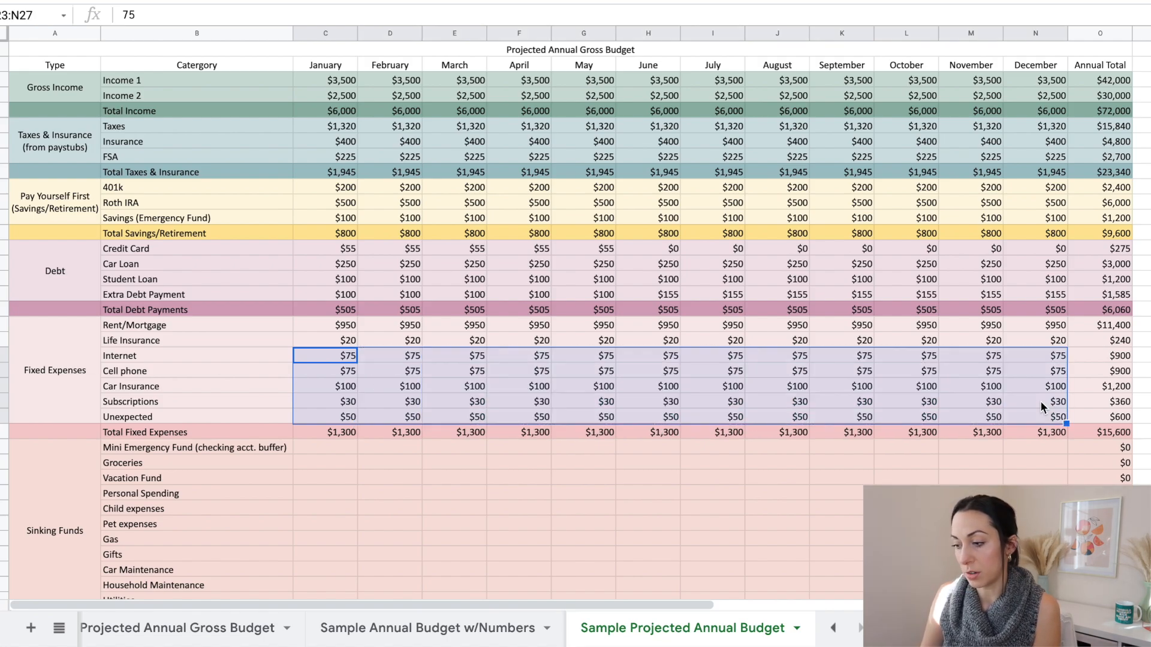
Step: Try a $150 Subscriptions amount for April, and undo that entry
left_click(333, 402)
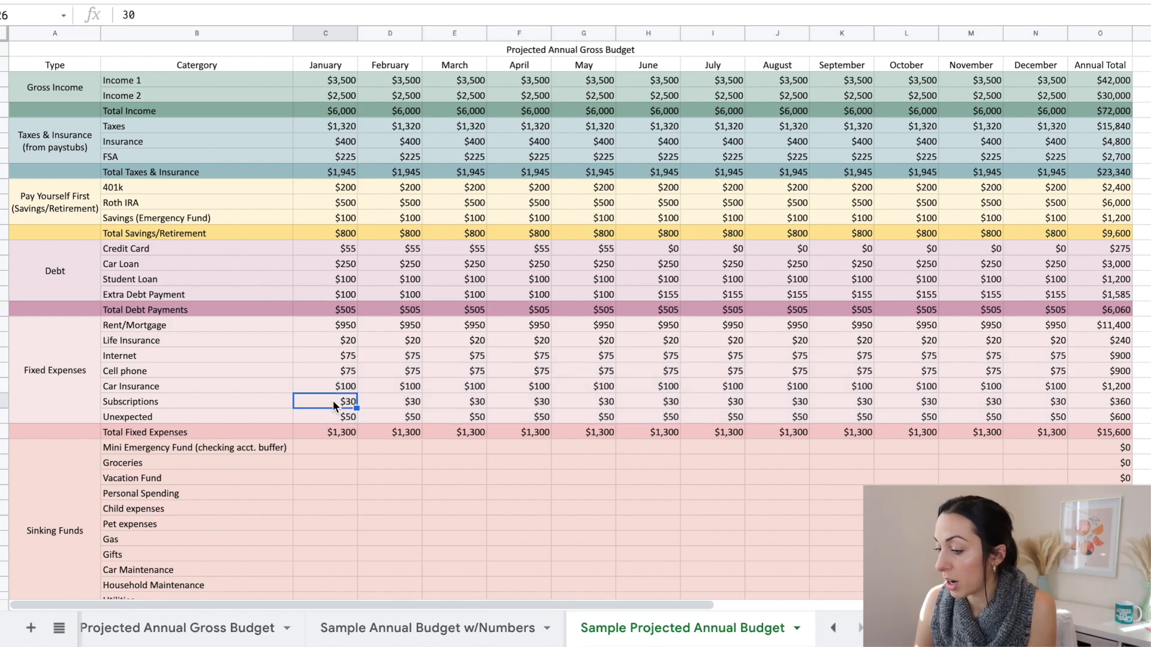
left_click(529, 405)
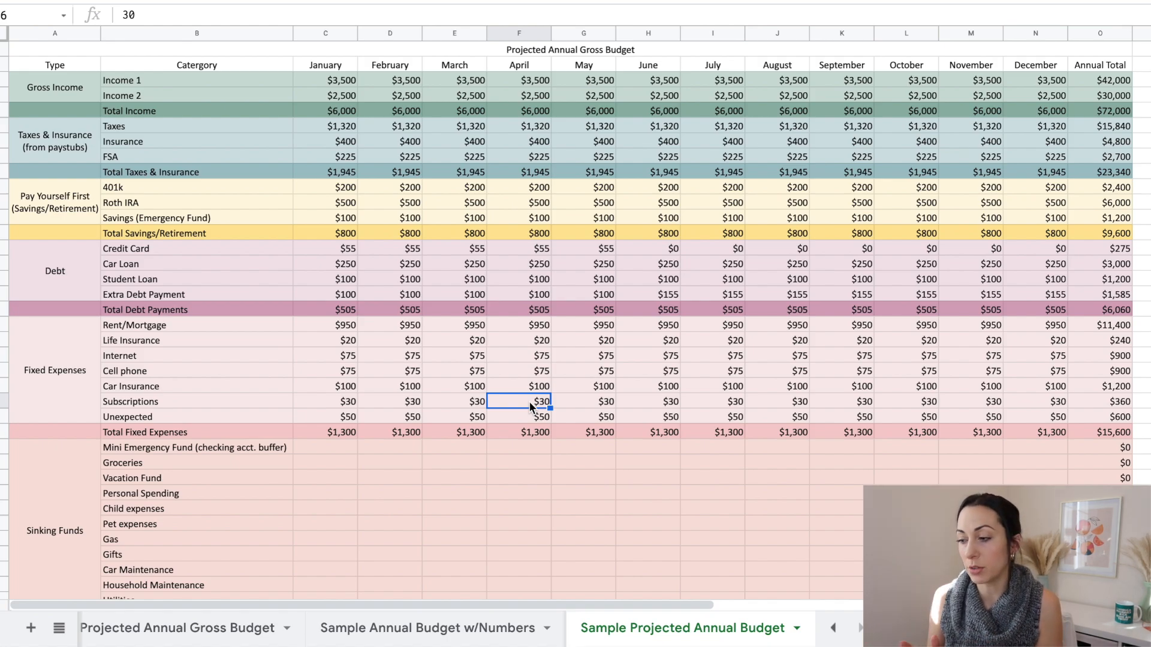
type("150")
key("Return")
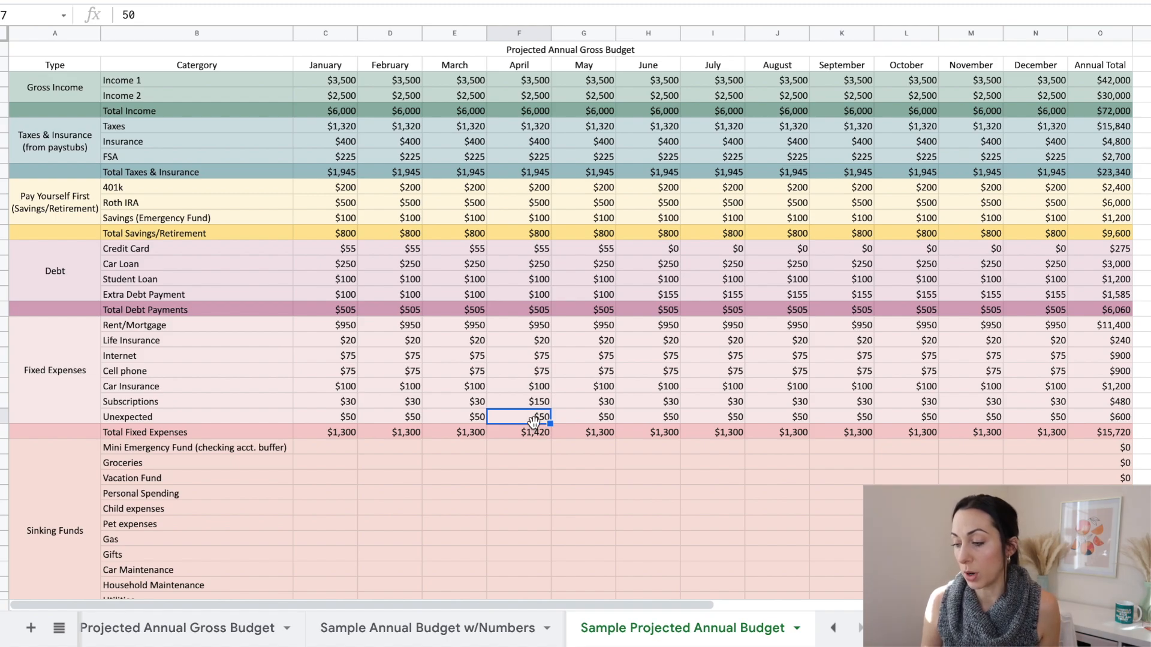
key("ctrl+z")
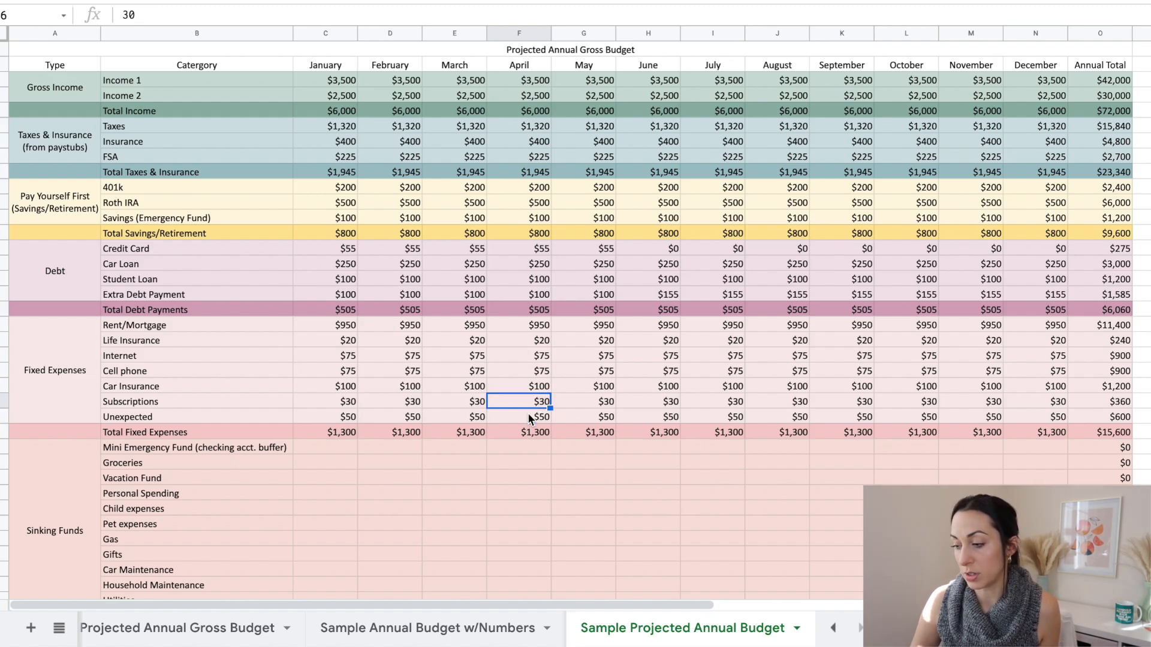
Step: Restore April's Subscriptions amount of $150 and attach the note "120 amazon prime" to that cell
left_click(223, 417)
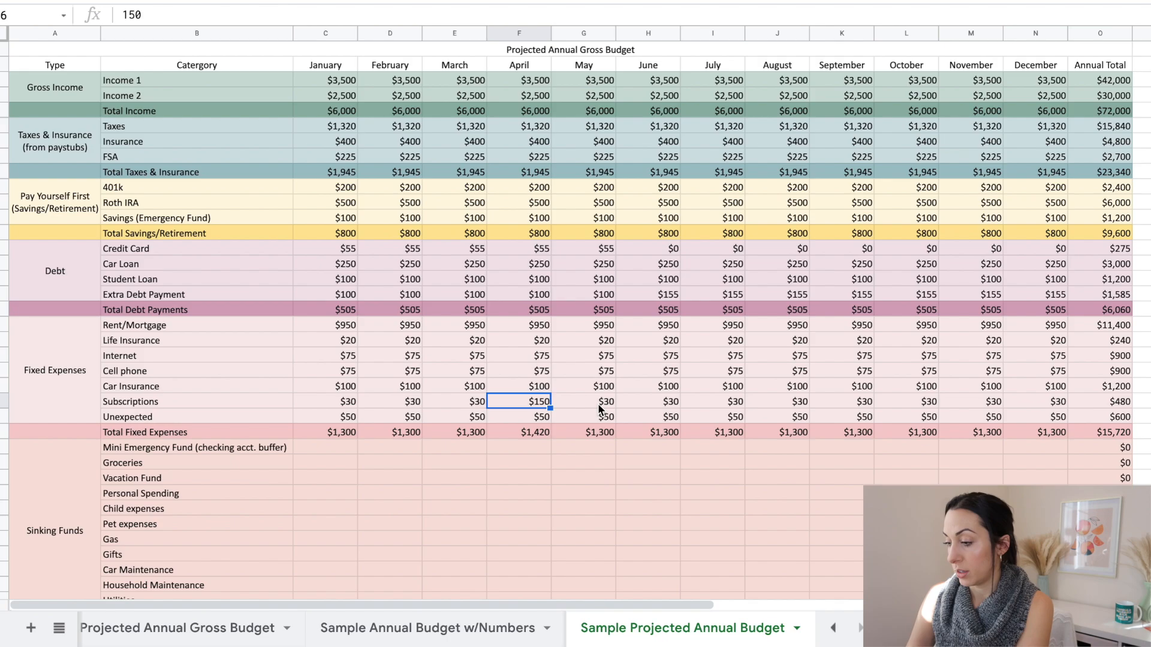
right_click(520, 410)
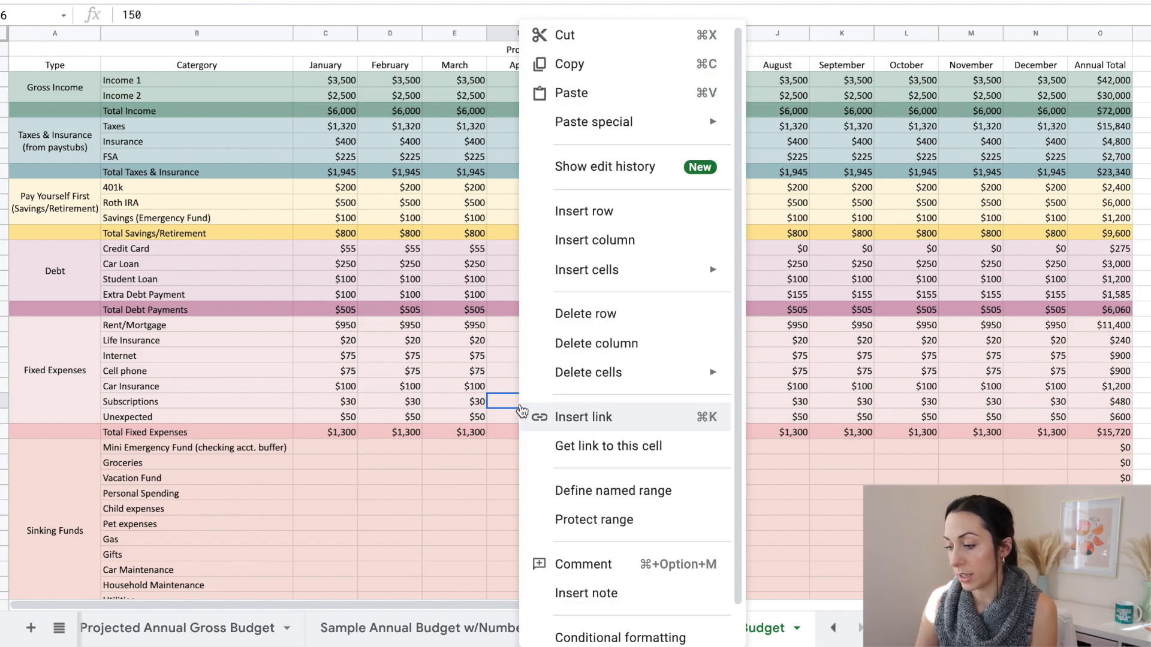
left_click(605, 594)
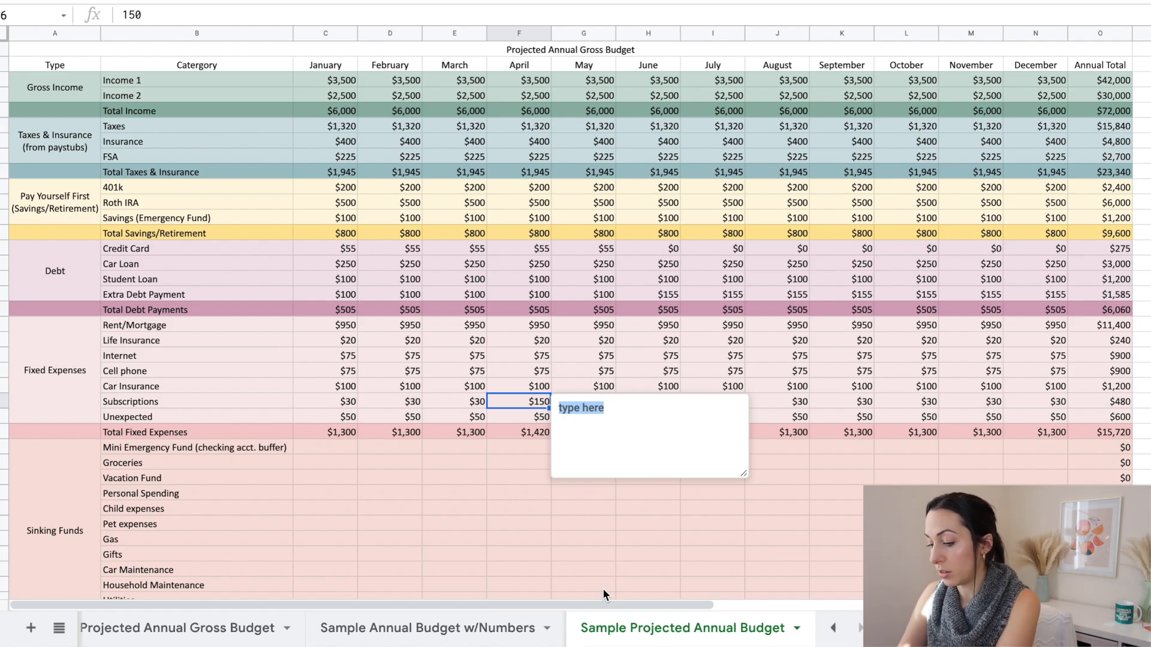
type("120 amazon prime")
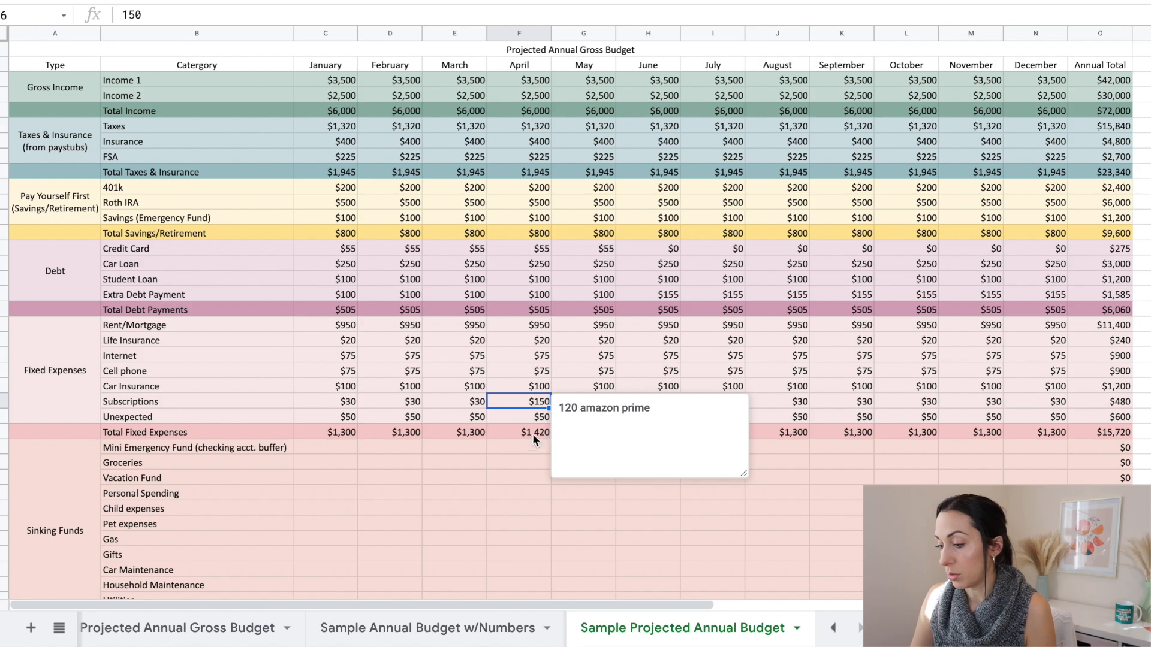
left_click(505, 402)
Step: Try quarterly Car Insurance amounts: $0 in January, February, April and May, and $300 in March and June
left_click(336, 386)
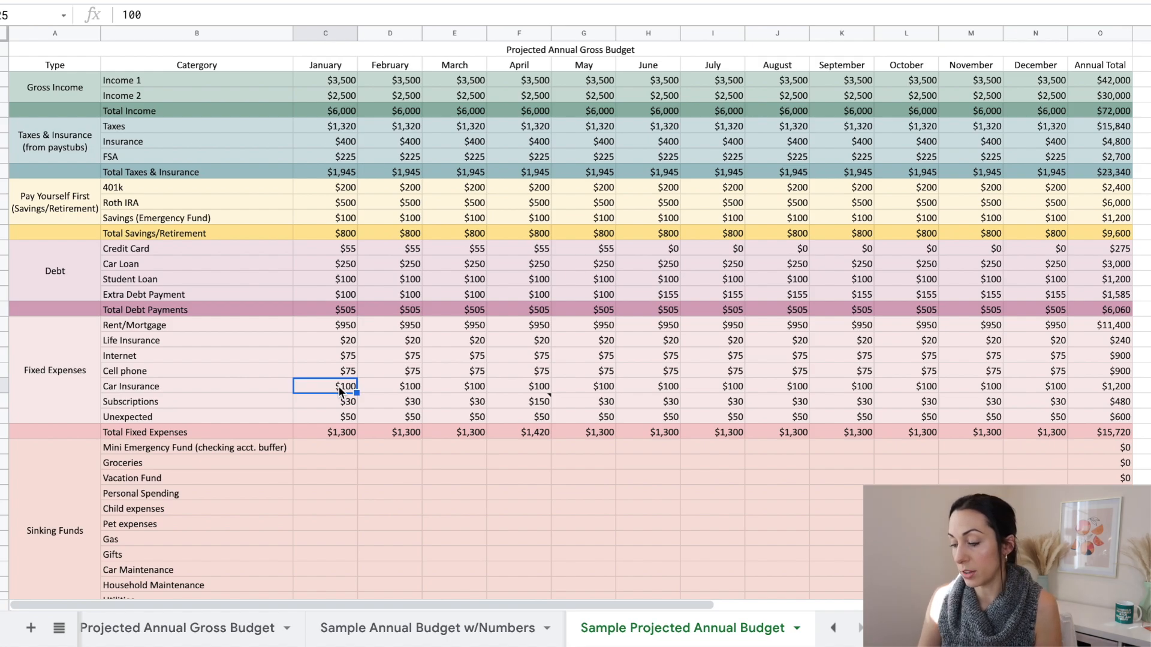
type("0")
key("Tab")
type("0")
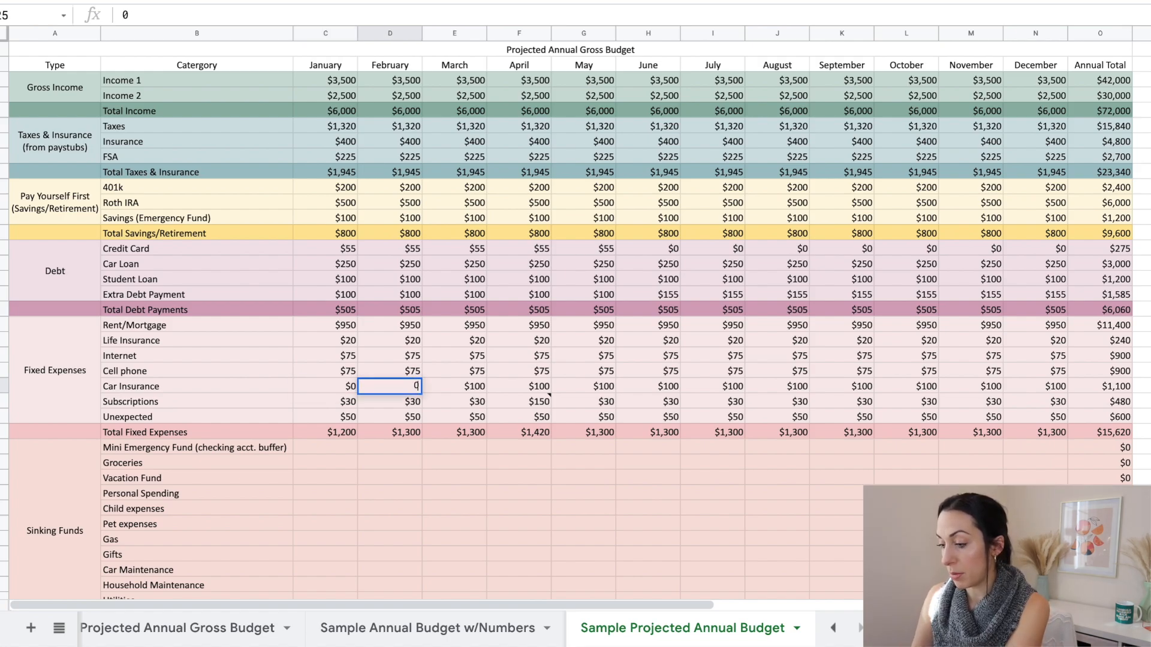
left_click(454, 388)
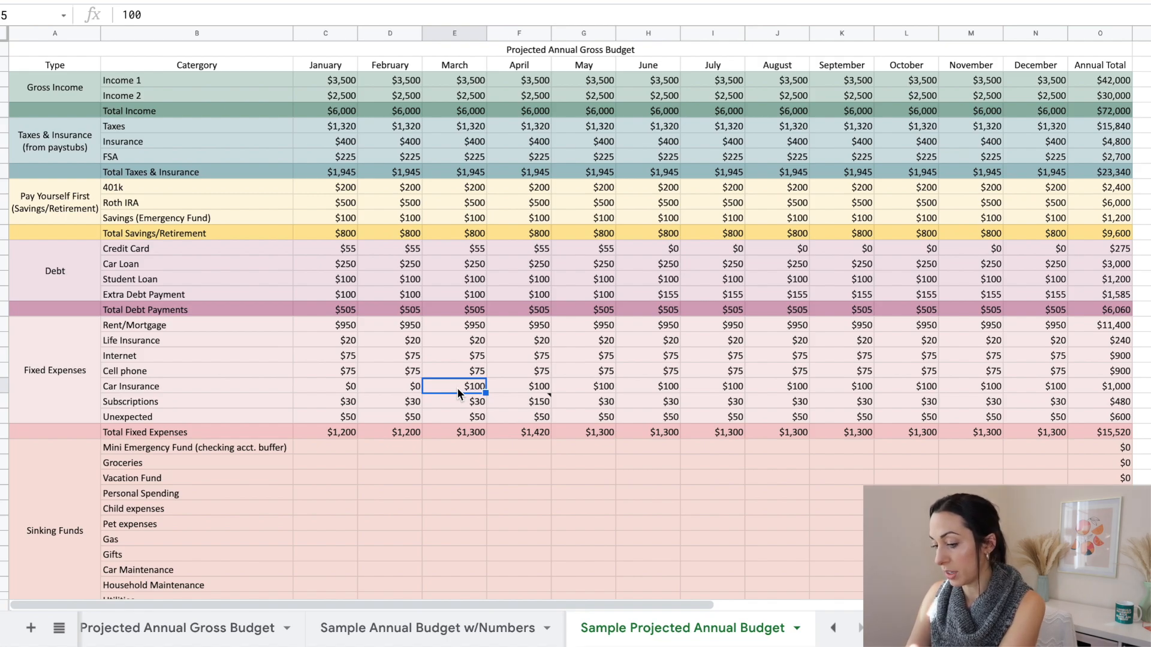
type("300")
key("Tab")
type("0")
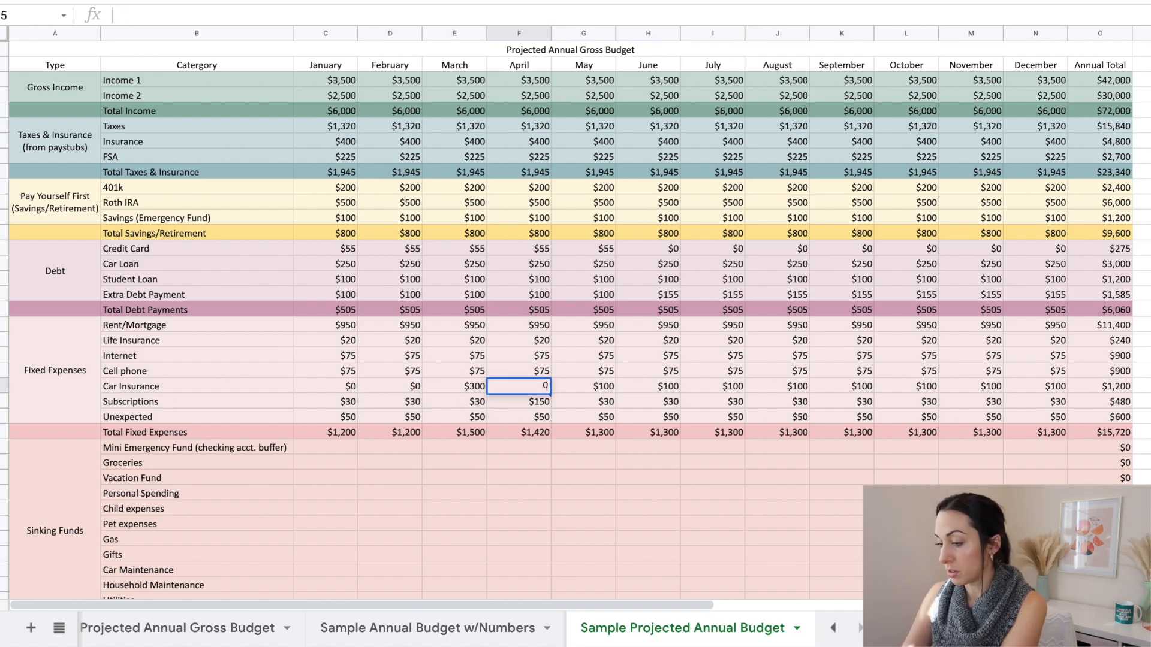
key("Tab")
type("0")
key("Tab")
type("300")
key("Tab")
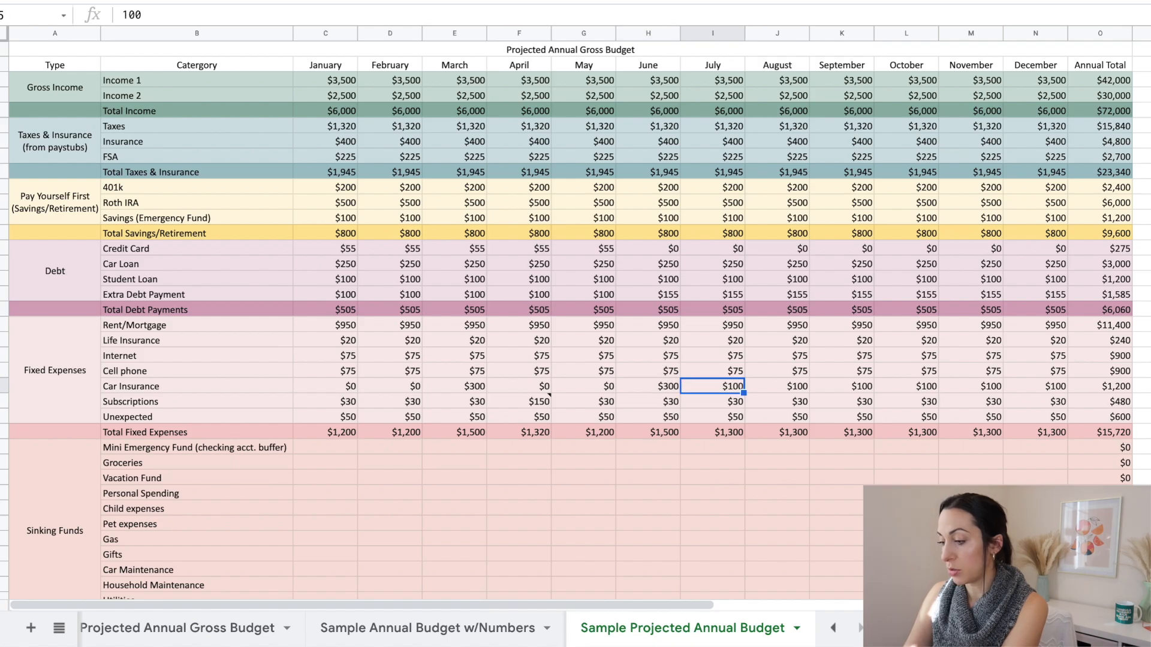
key("Tab")
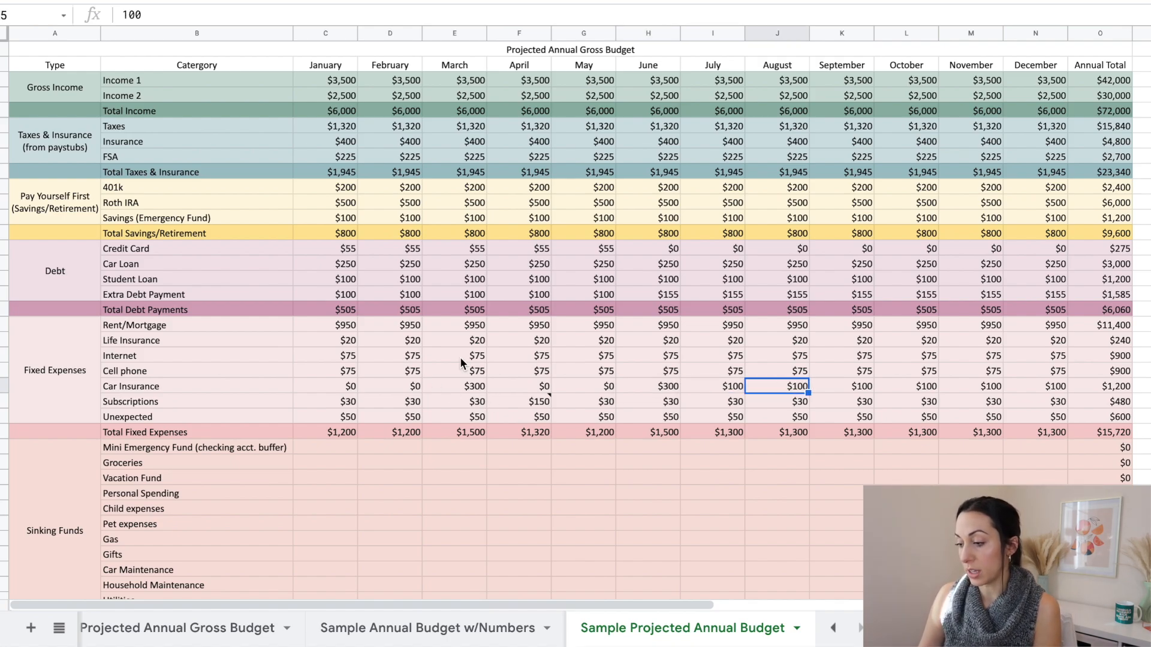
Step: Return Car Insurance to $100 in each month from January through June
left_click(474, 387)
left_click(666, 390)
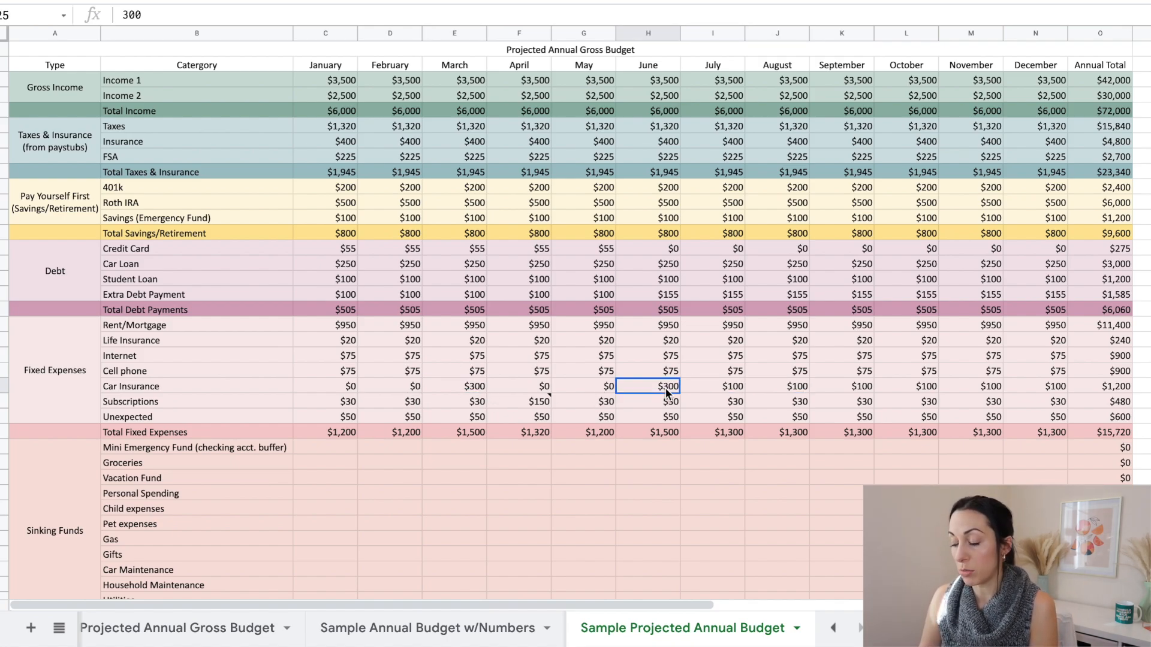
type("$100")
key("Left")
type("$100")
key("Left")
type("$100")
key("Left")
type("$100")
key("Left")
type("100")
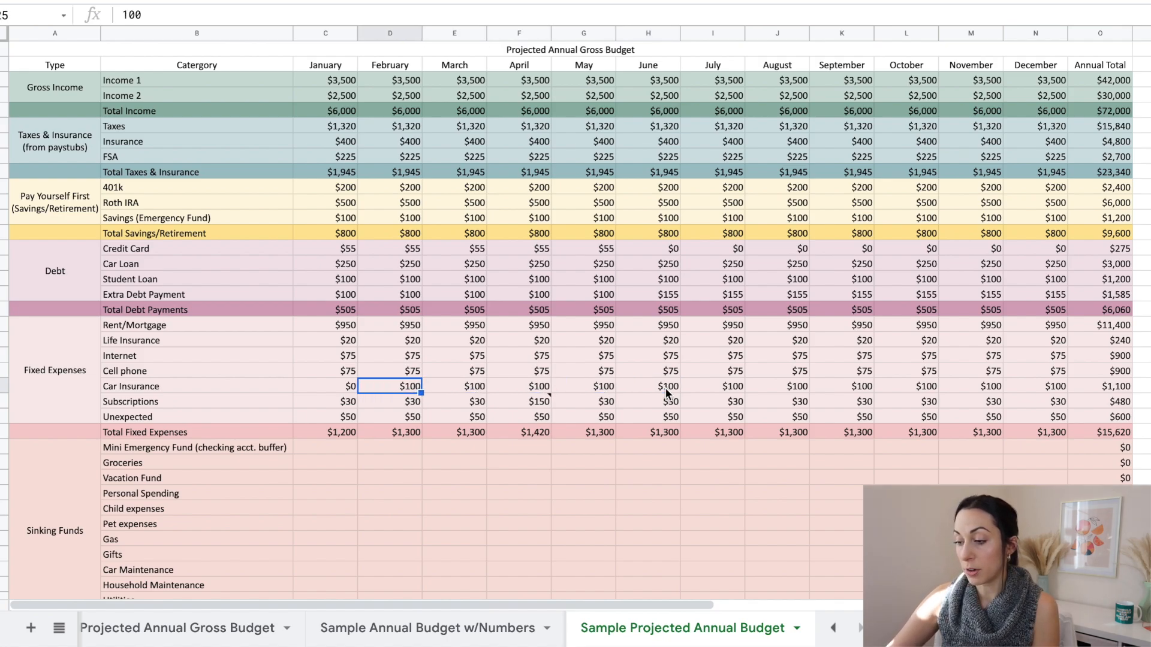
key("Left")
key("Delete")
type("100")
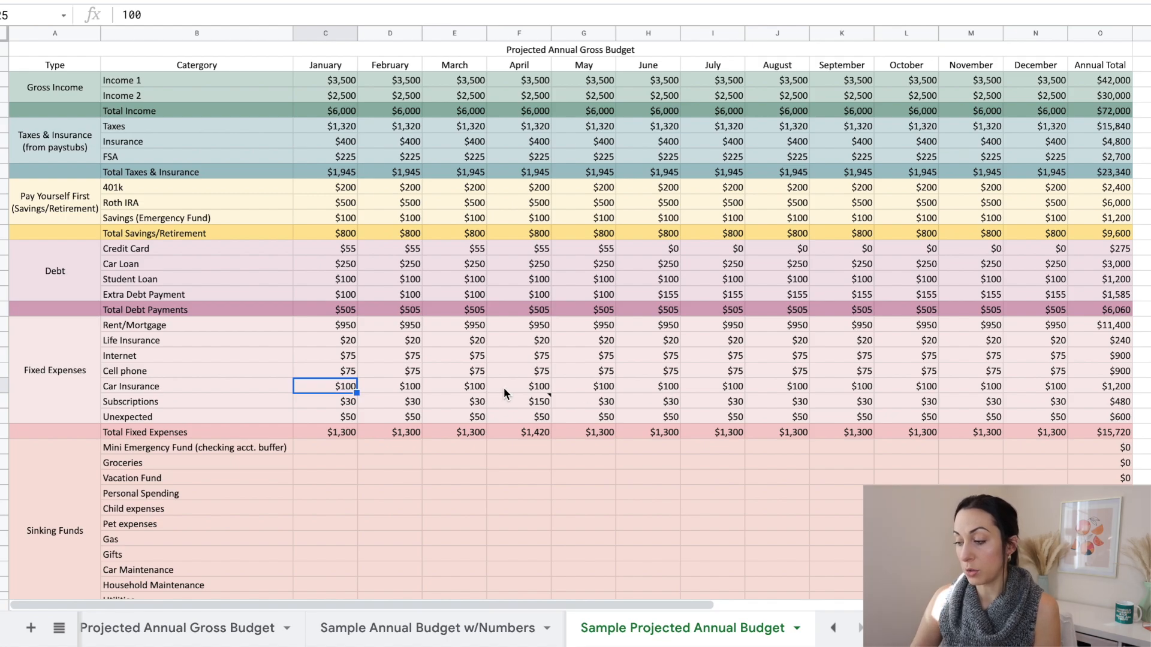
Step: Set Mini Emergency Fund to $100 in January and copy that amount across through December
left_click(399, 388)
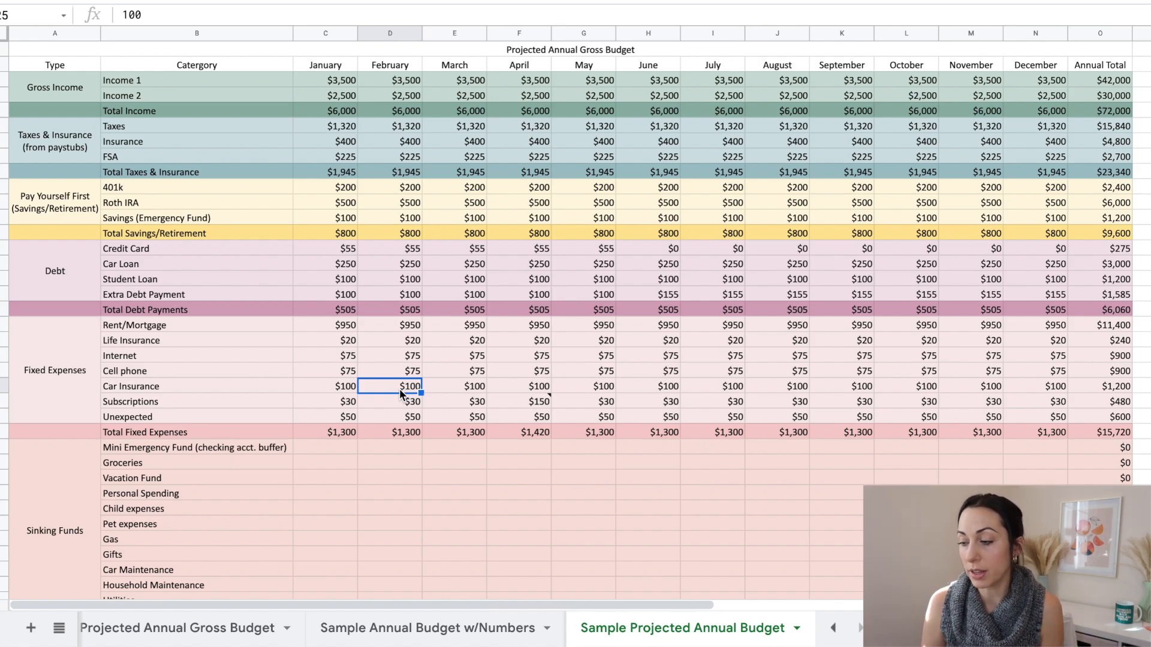
scroll(384, 360, "down", 3)
left_click(334, 300)
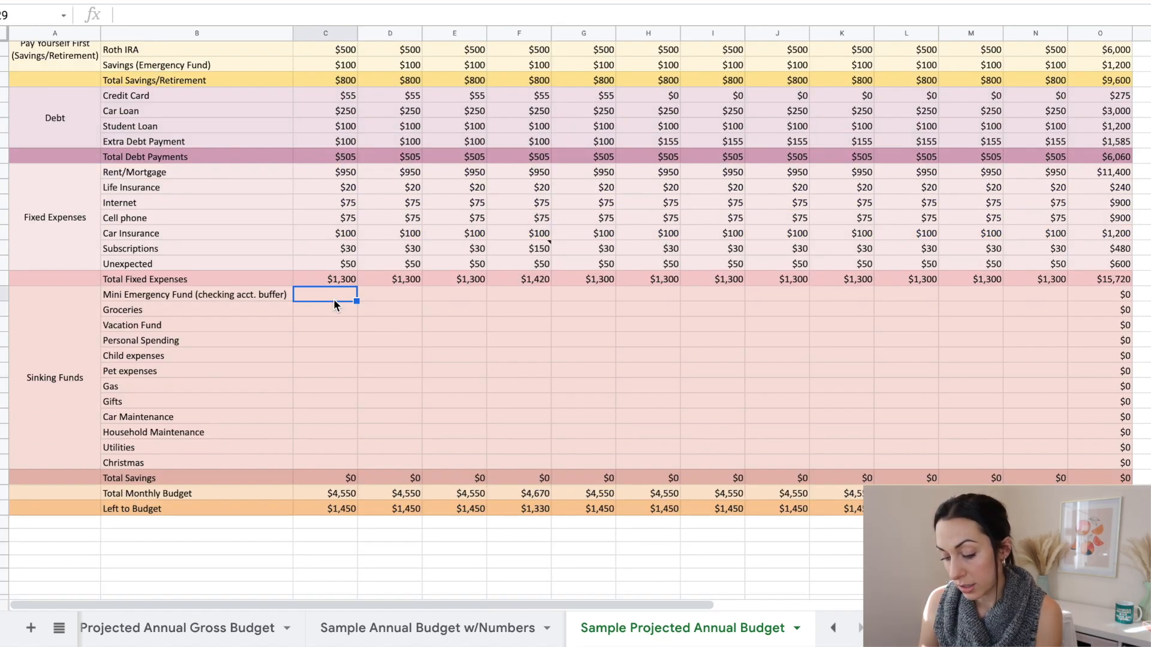
type("100")
key("Return")
left_click(348, 297)
left_click_drag(356, 301, 1015, 308)
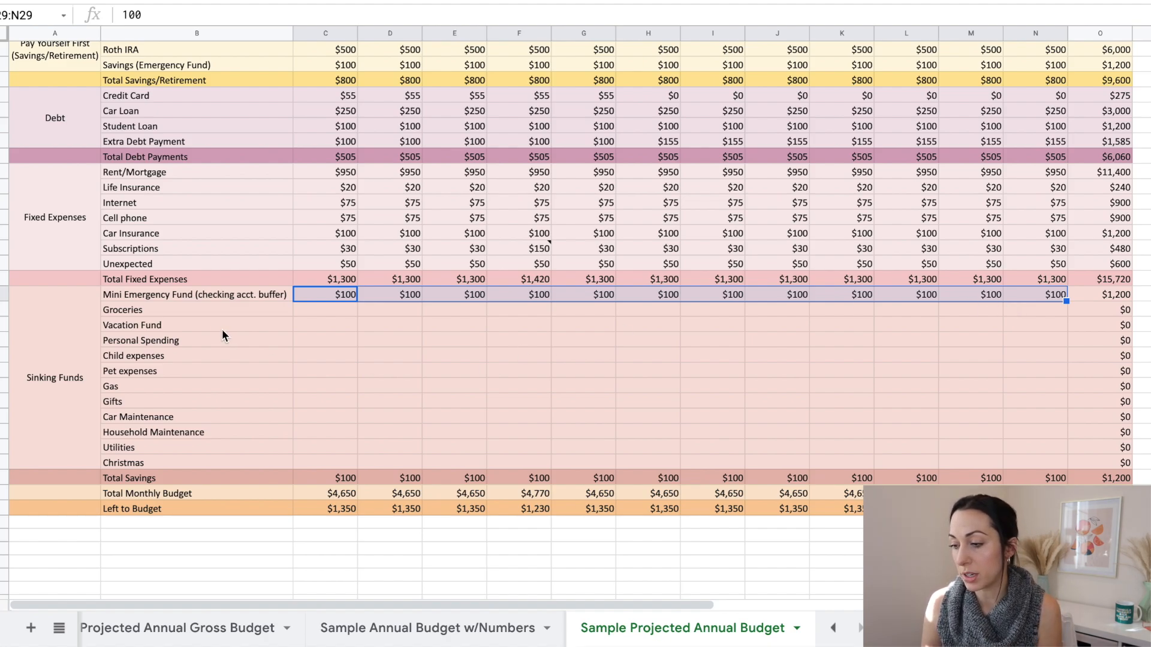
Step: Enter January amounts of $600 for Groceries, $25 Vacation Fund, $150 Personal Spending, $100 Child expenses and $50 Pet expenses
left_click(314, 311)
type("600")
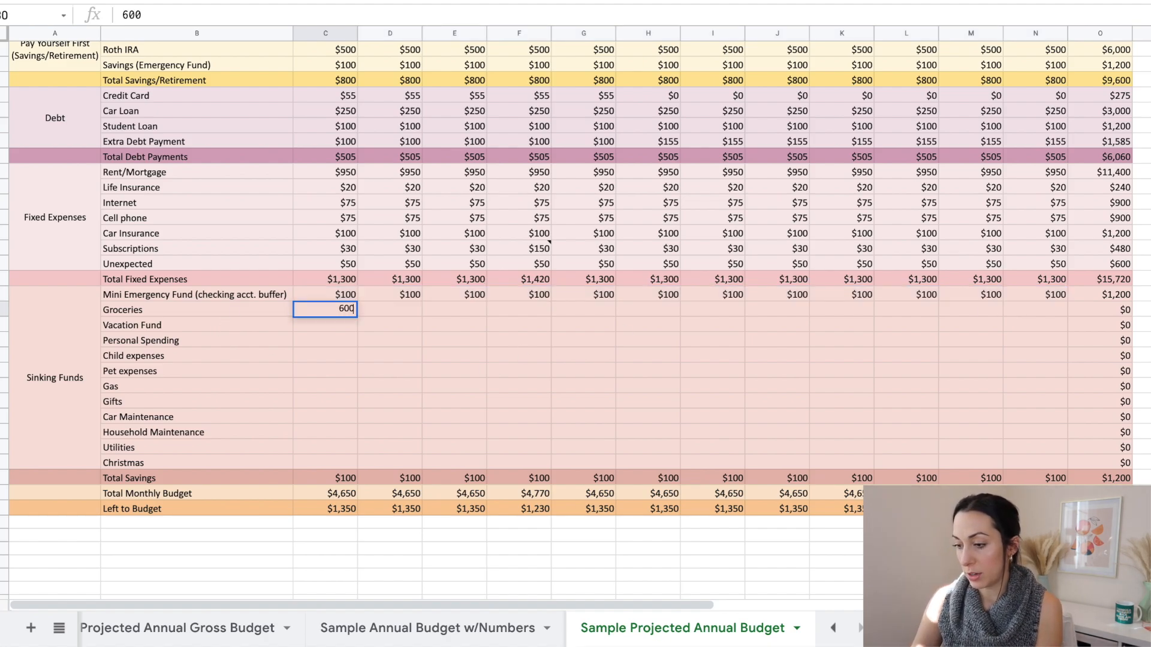
key("Return")
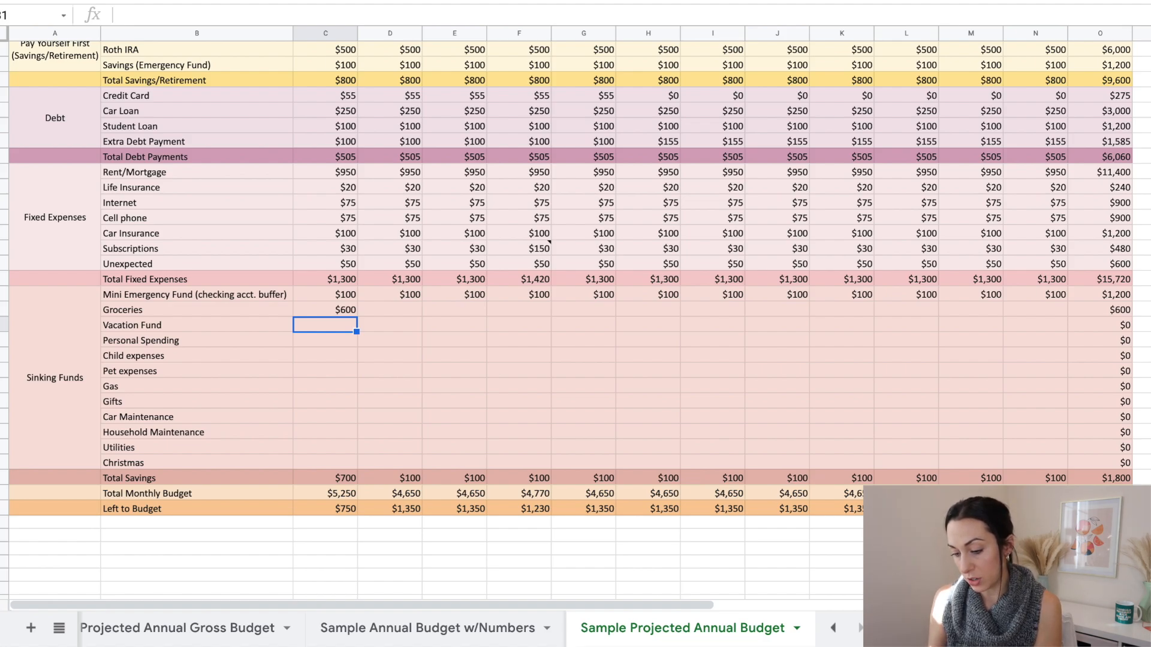
type("25")
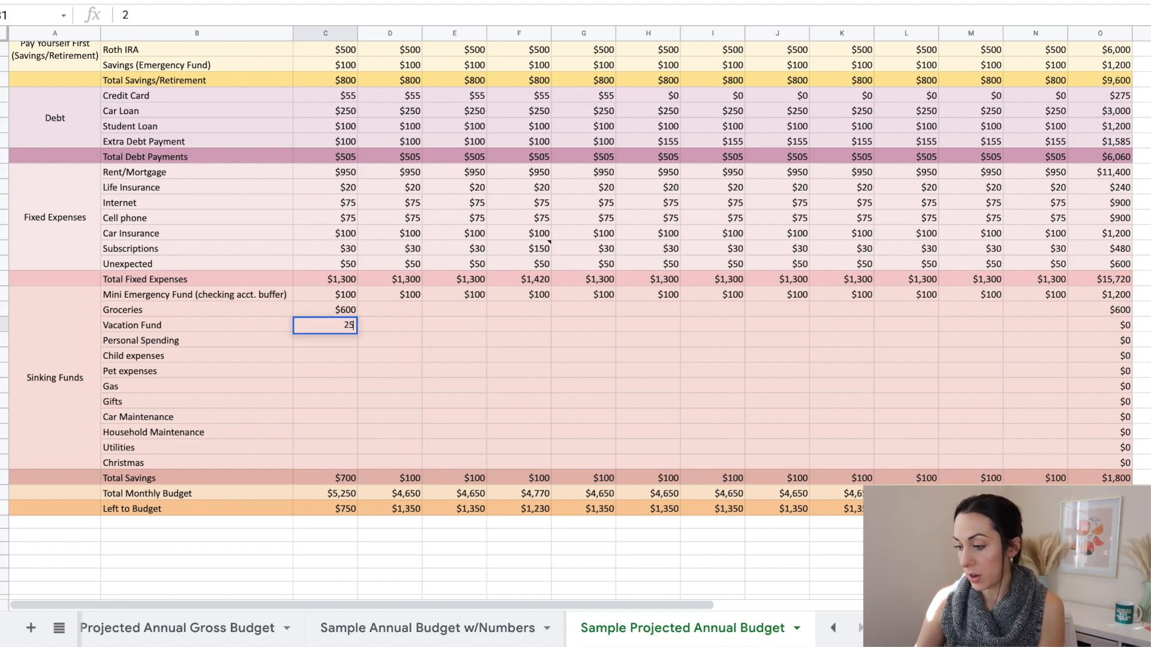
key("Return")
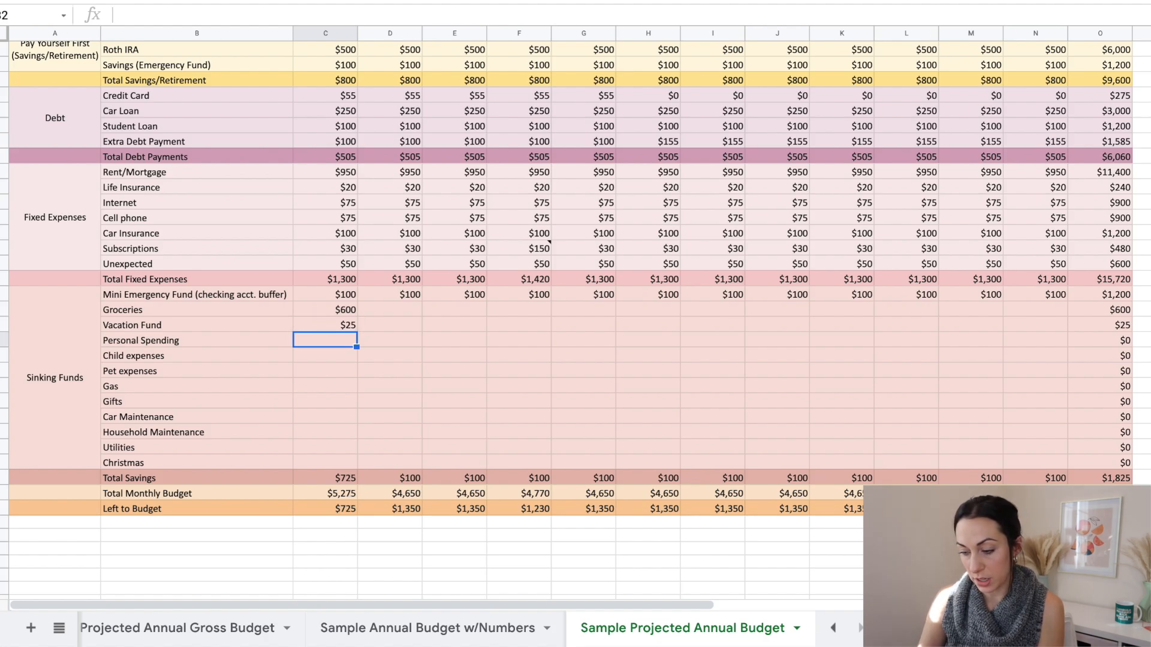
type("150")
key("Return")
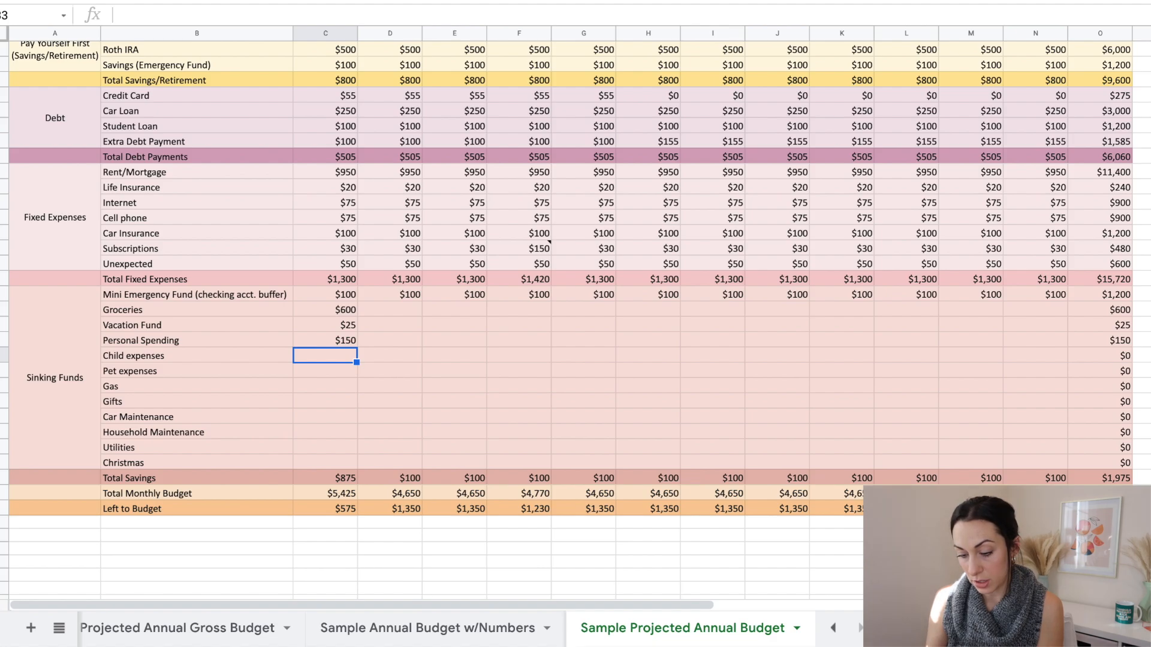
type("100")
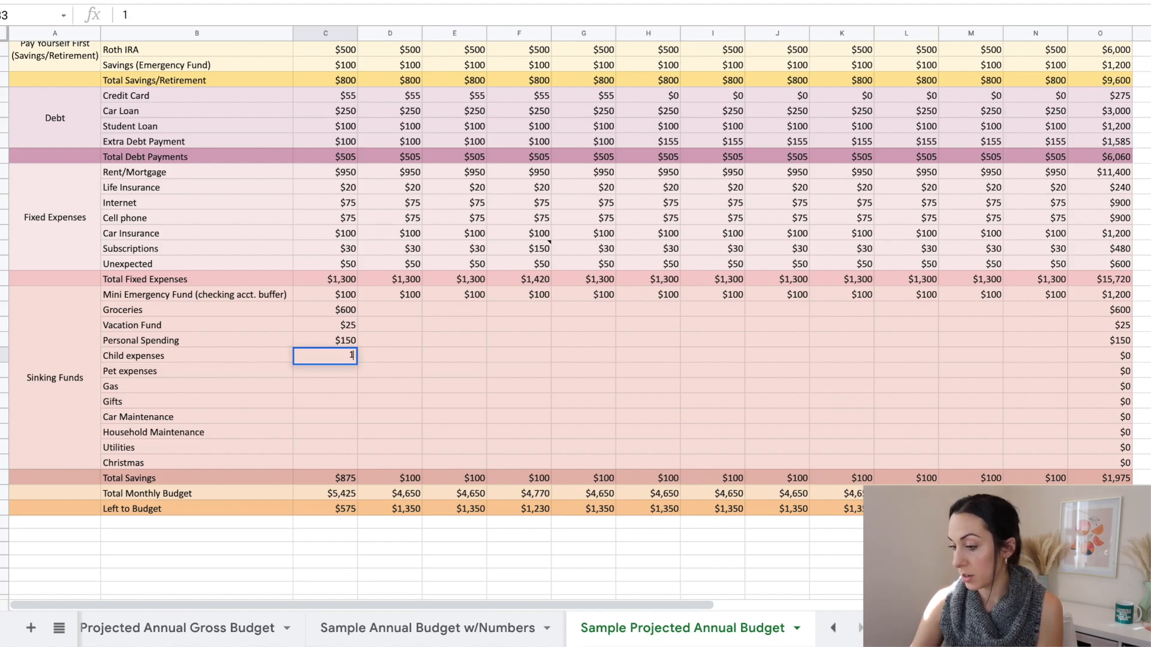
key("Return")
type("50")
key("Return")
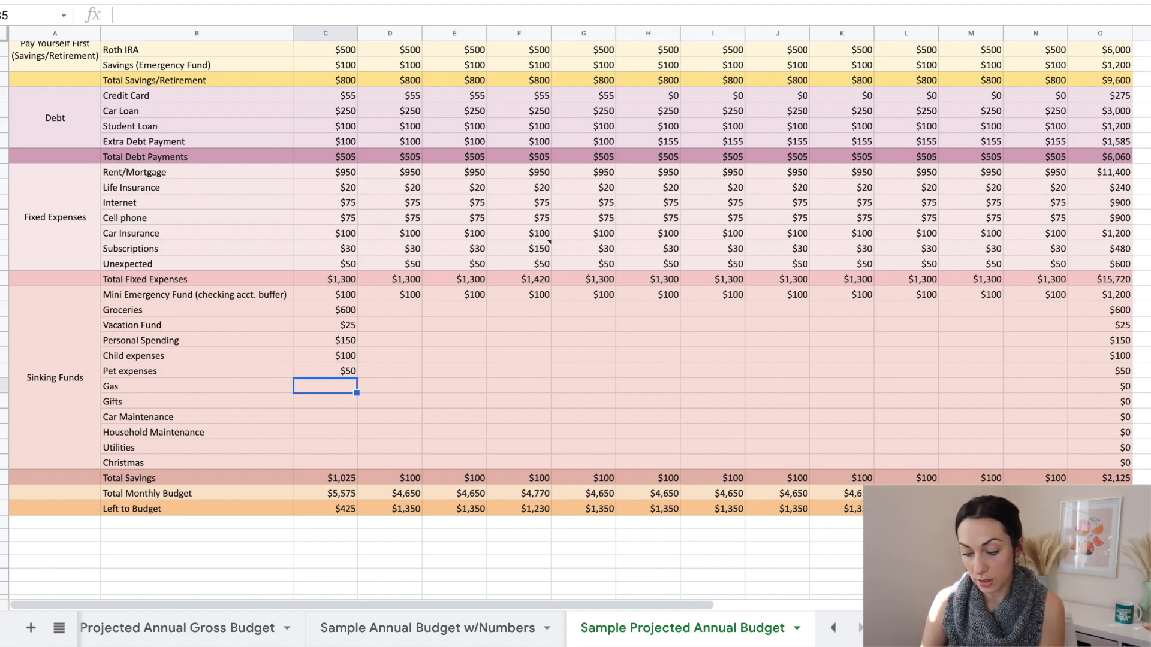
Step: Enter January amounts of $75 for Gas, $50 Gifts, $25 Car Maintenance, $75 Household Maintenance, $100 Utilities and $100 Christmas
type("75")
key("Return")
type("50")
key("Return")
type("25")
key("Return")
type("75")
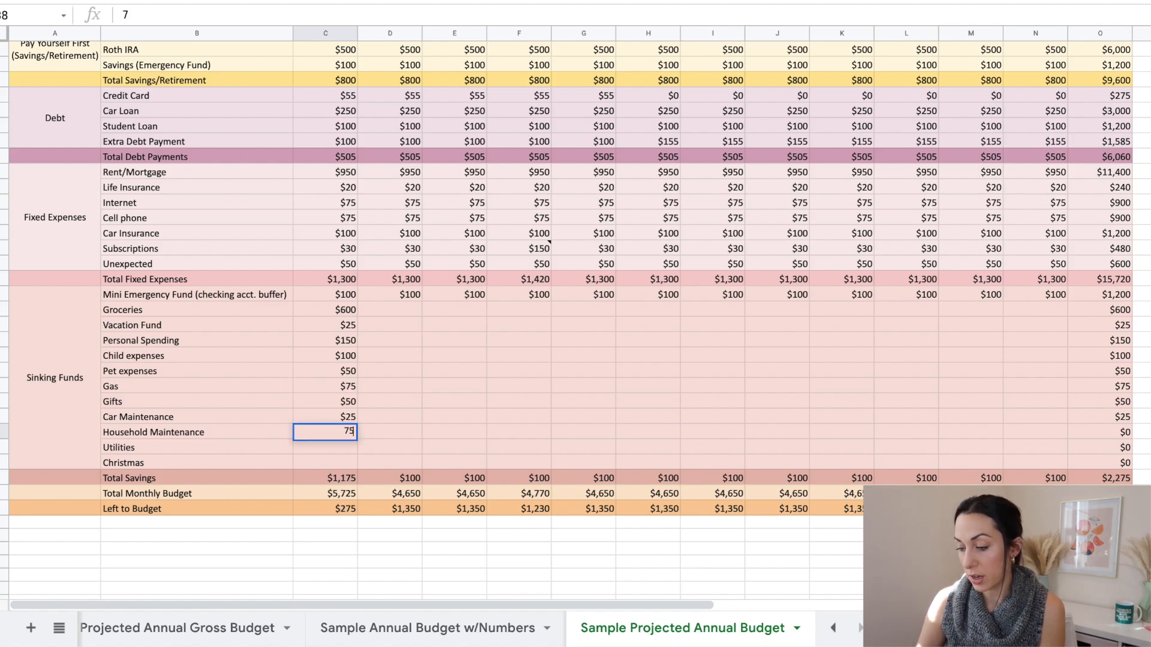
key("Return")
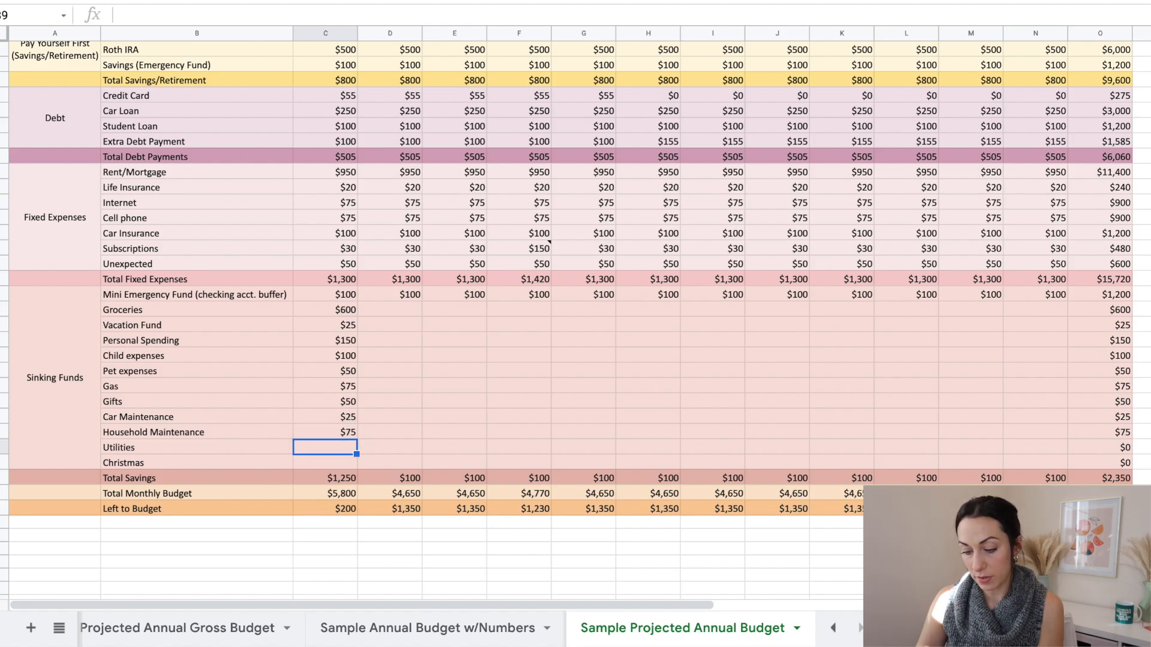
type("100")
key("Return")
type("100")
key("Return")
Step: Review January's sinking fund amounts and compare Total Income with Total Monthly Budget and Left to Budget
left_click_drag(339, 310, 347, 467)
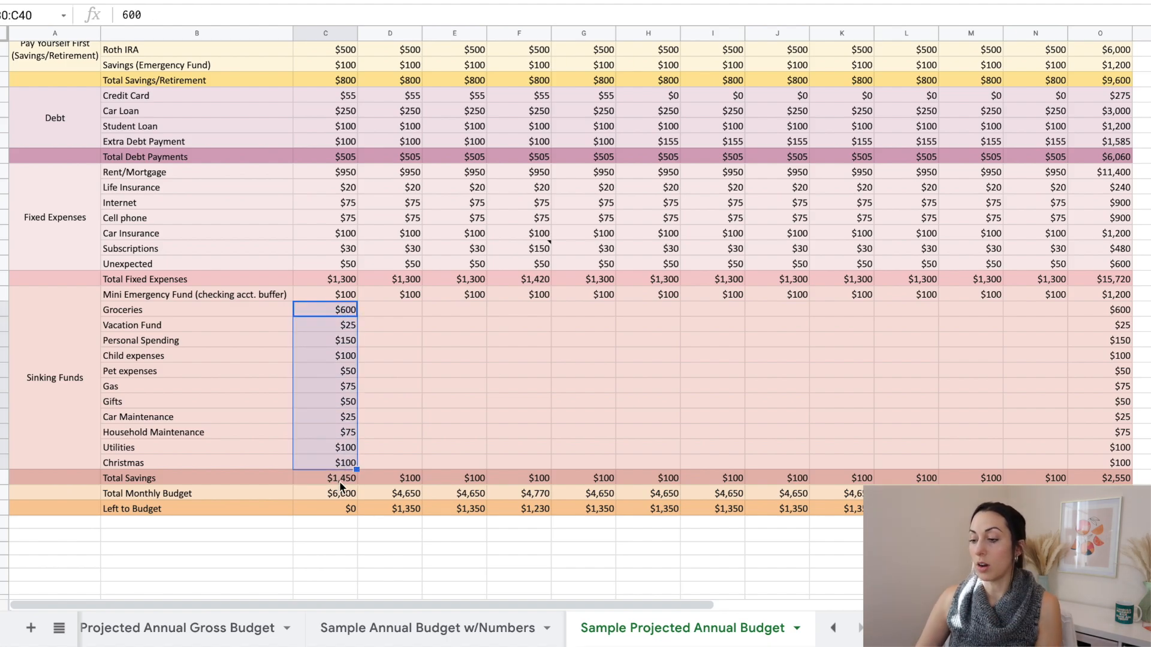
left_click(324, 514)
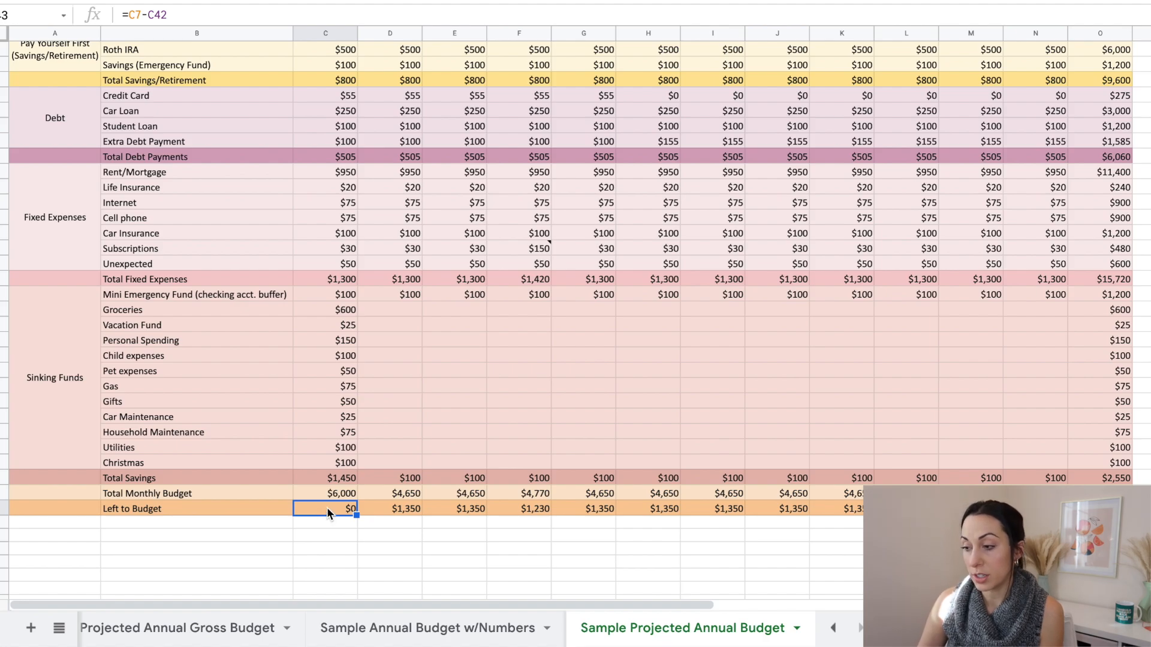
scroll(326, 508, "up", 5)
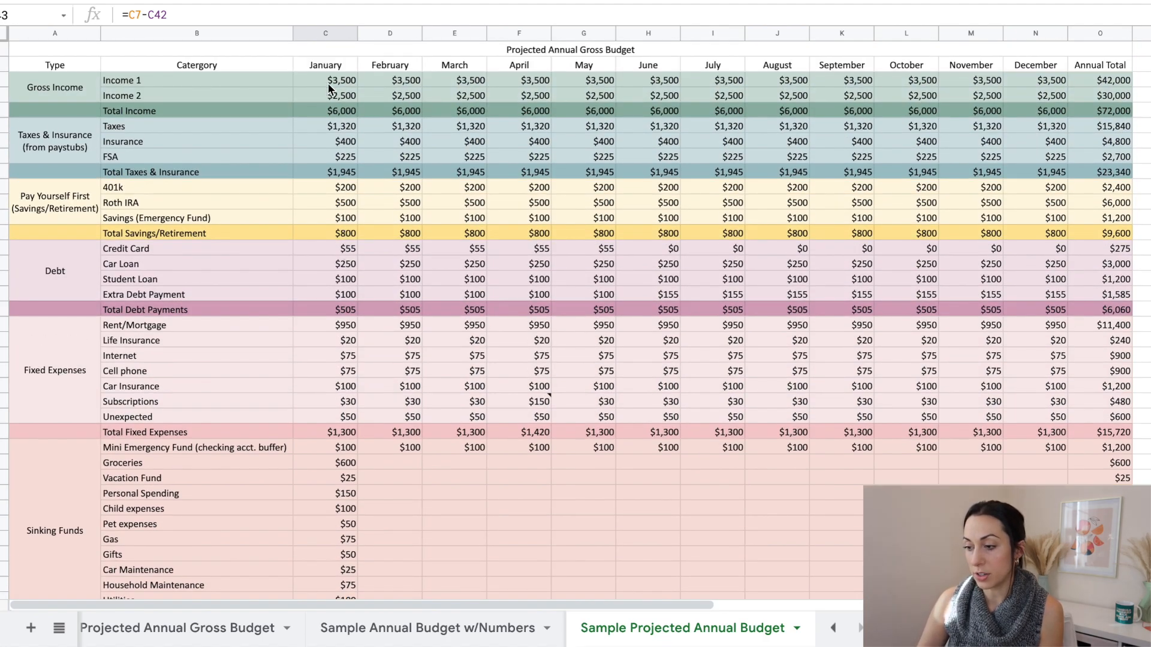
scroll(345, 226, "down", 5)
scroll(340, 340, "up", 5)
left_click(335, 108)
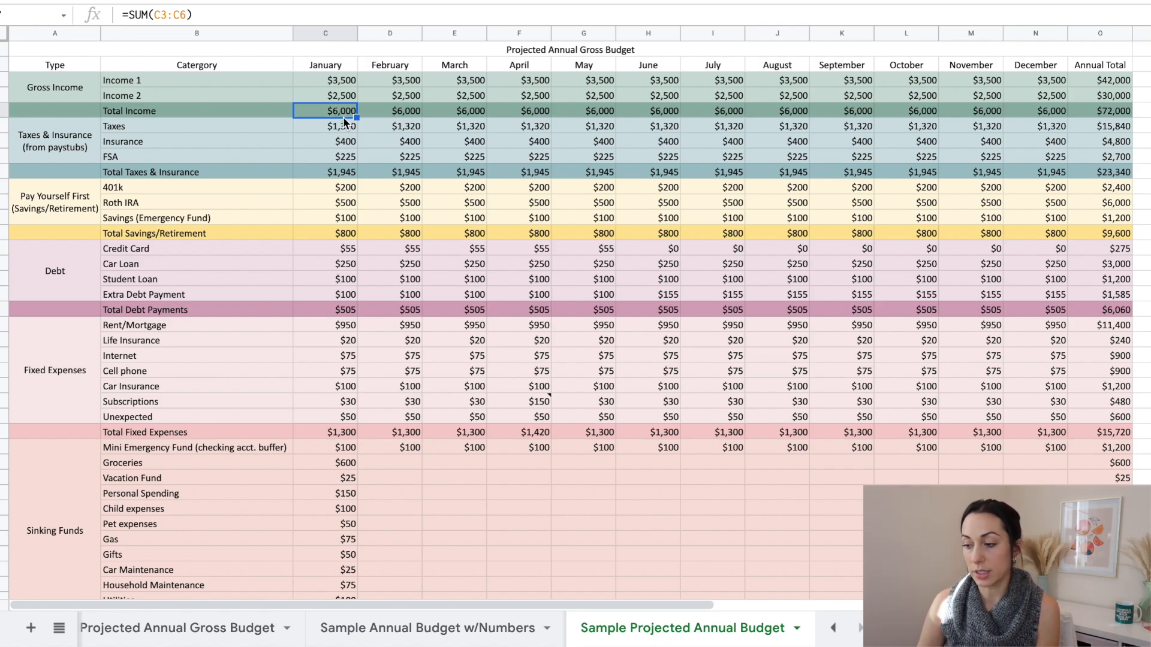
scroll(345, 276, "down", 5)
left_click(334, 405)
left_click(340, 422)
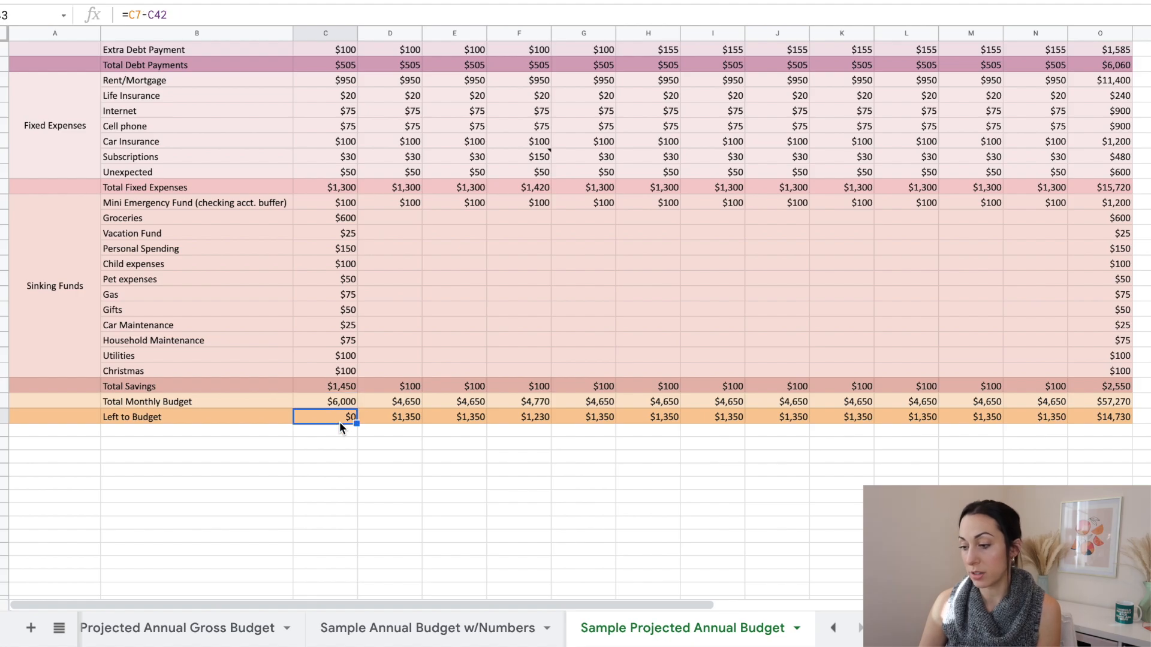
Step: Try $300 for January's Child expenses and check the effect on Left to Budget
left_click(338, 265)
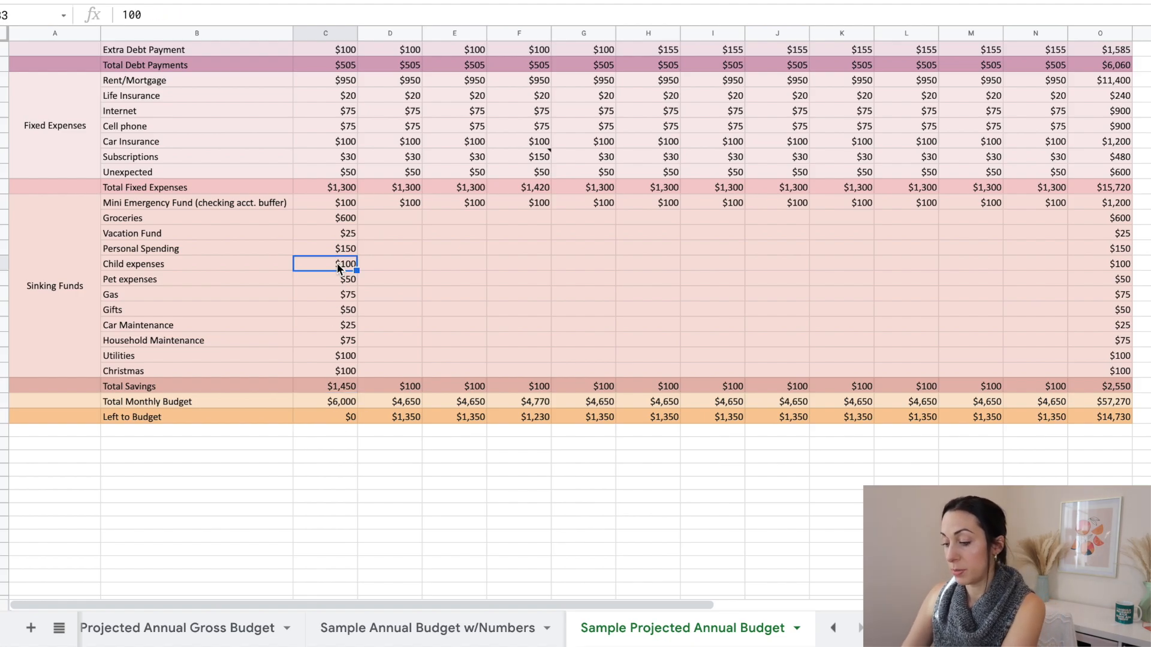
type("300")
key("Return")
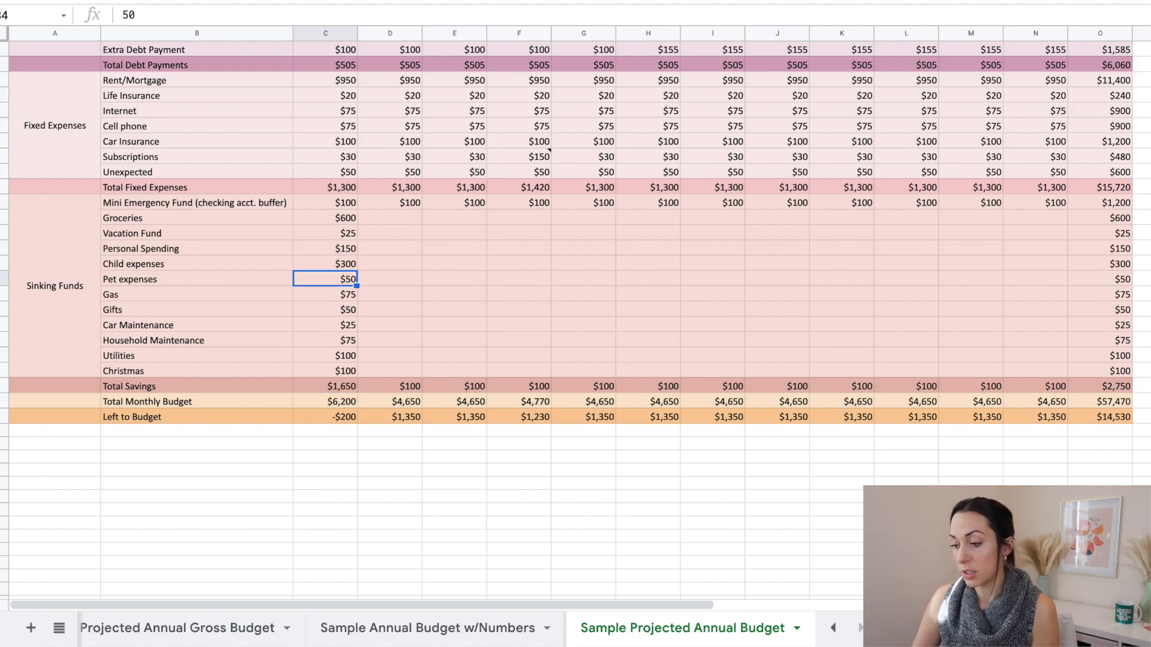
left_click(339, 414)
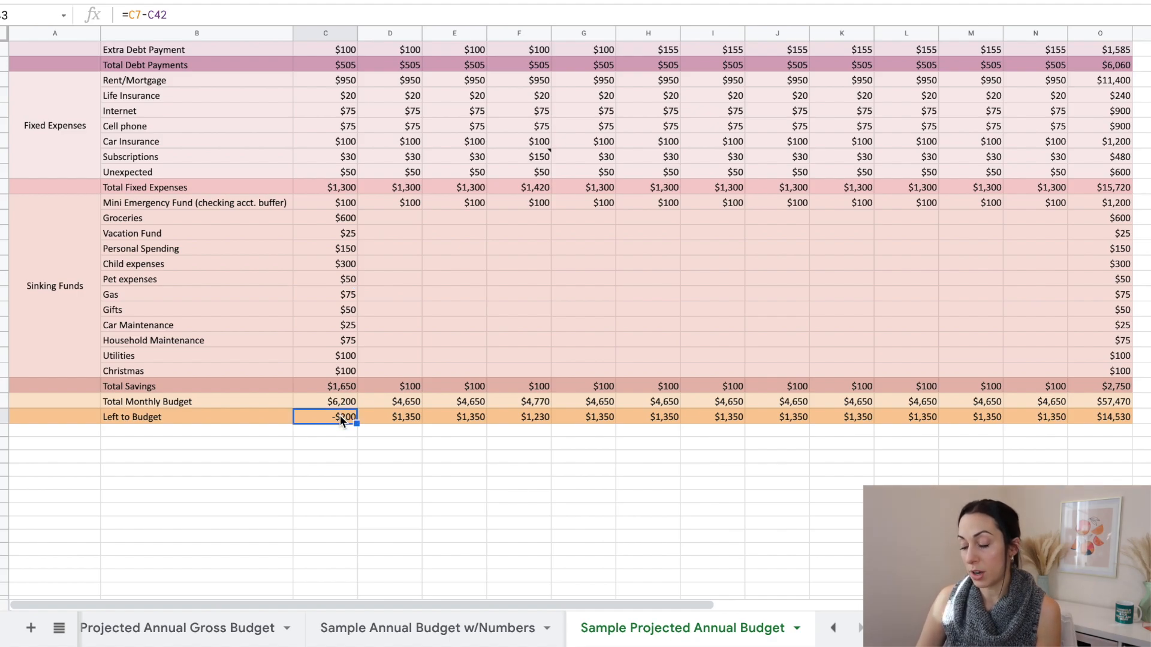
scroll(337, 360, "up", 5)
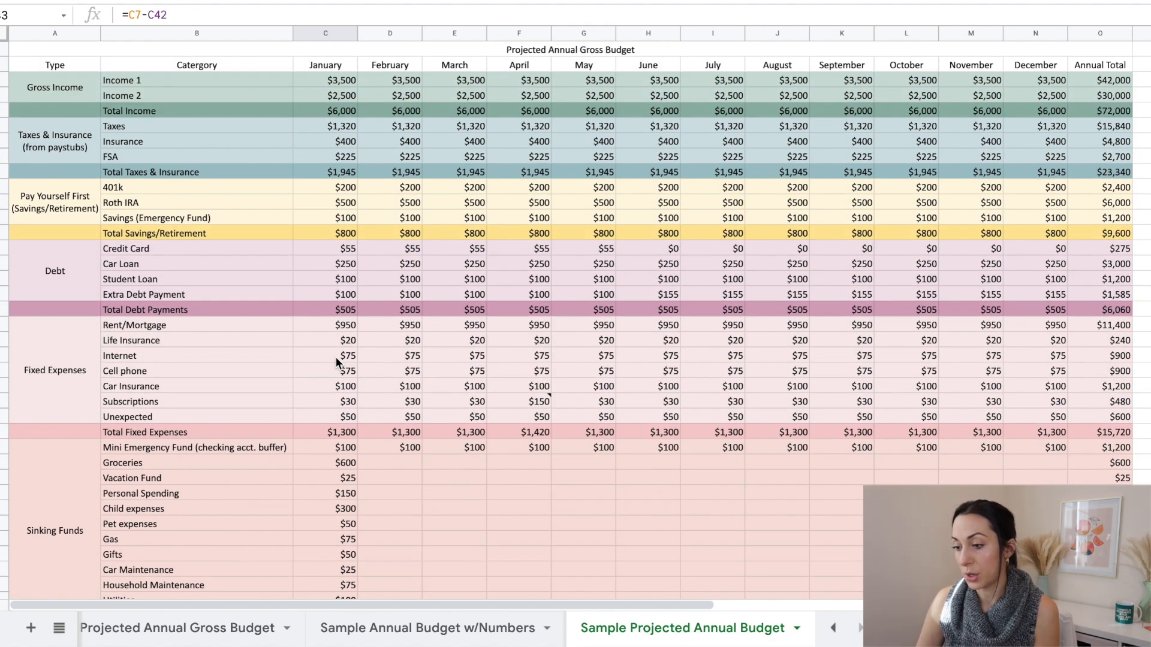
Step: Try $300 for January's Roth IRA contribution and recheck Left to Budget
left_click(340, 205)
type("300")
key("Return")
scroll(340, 204, "down", 4)
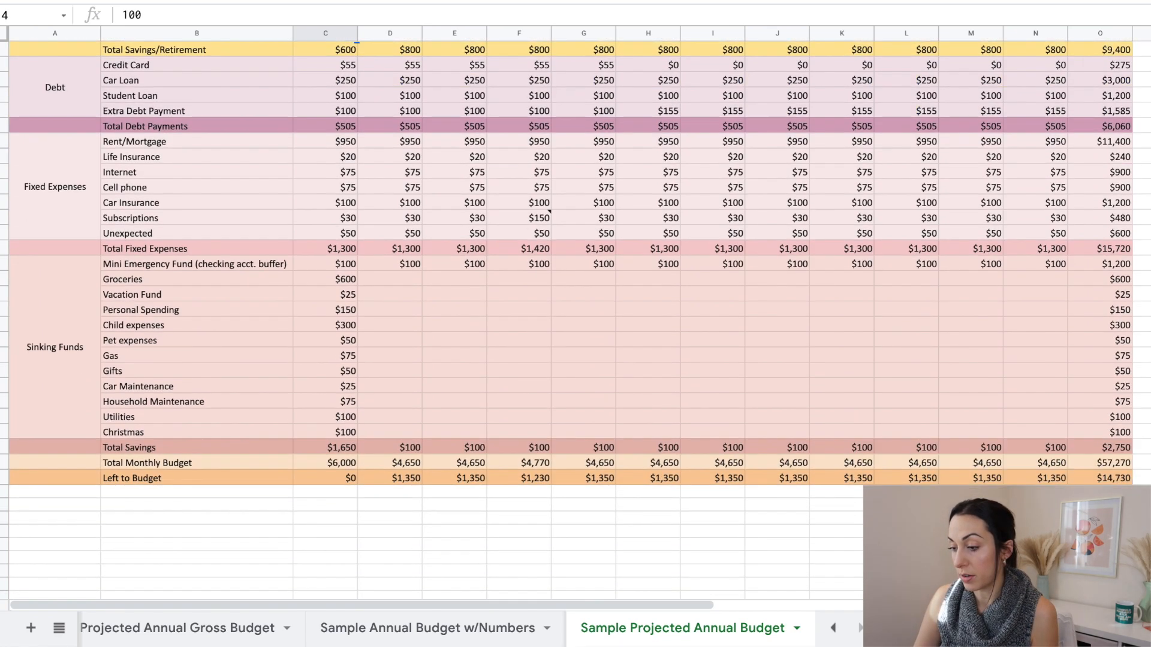
scroll(342, 217, "down", 1)
left_click(336, 450)
Step: Undo the trial changes to January's Roth IRA and Child expenses
key("ctrl+z")
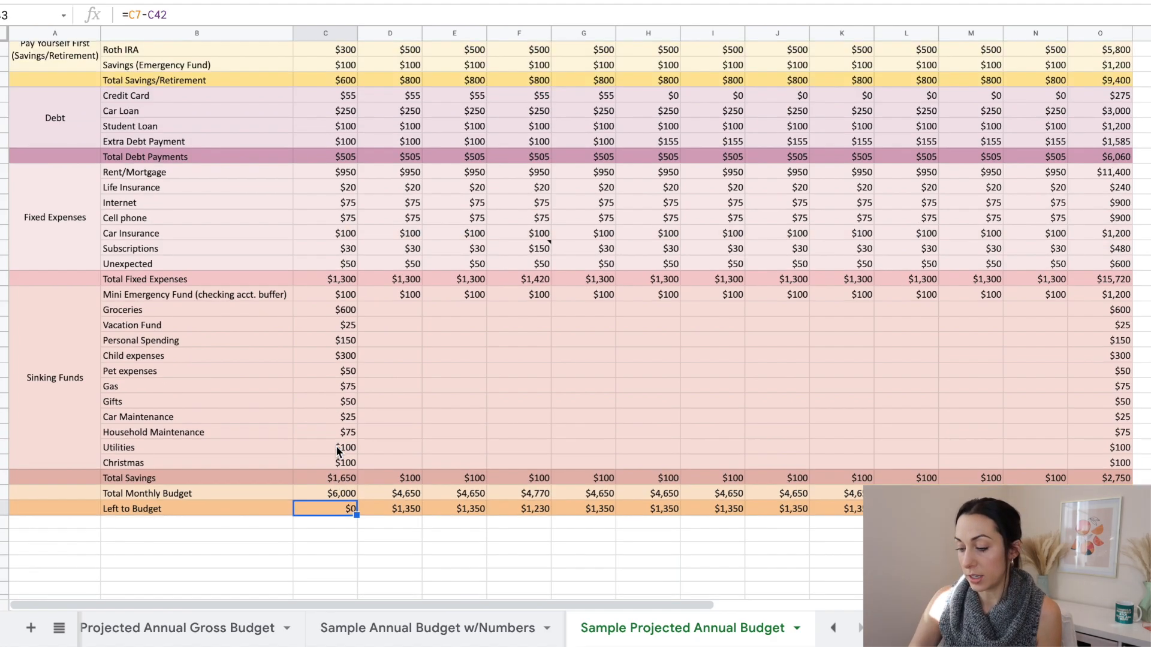
key("ctrl+z")
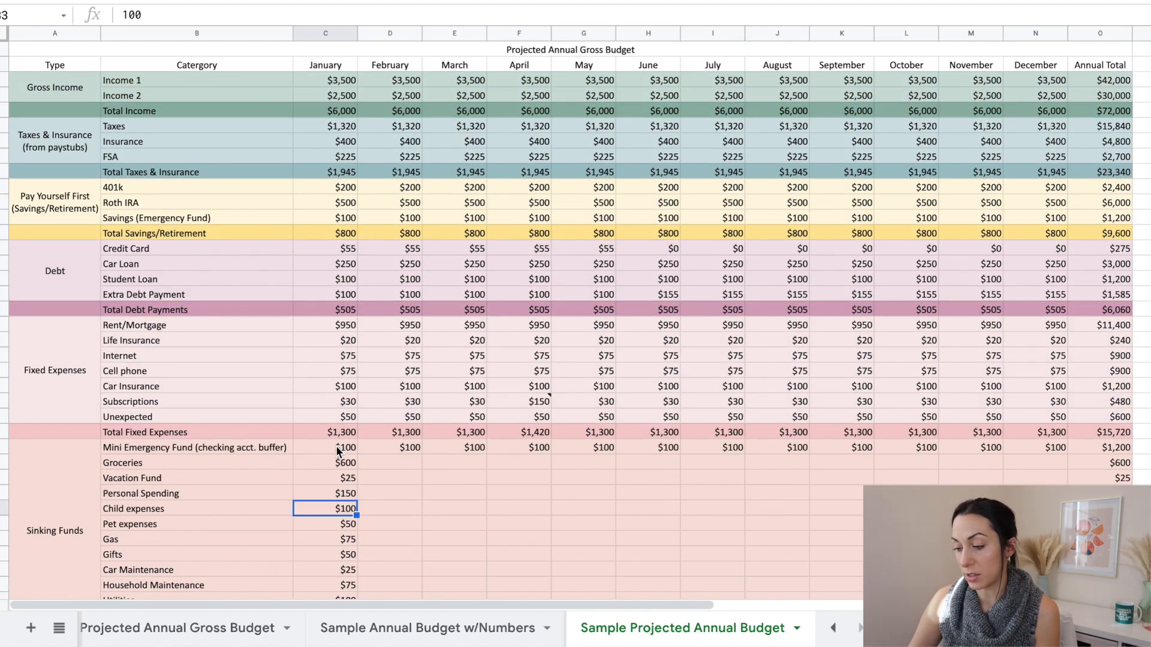
Step: Copy January's sinking fund amounts from Groceries through Christmas across the months to December
scroll(335, 445, "down", 5)
left_click_drag(345, 309, 1032, 451)
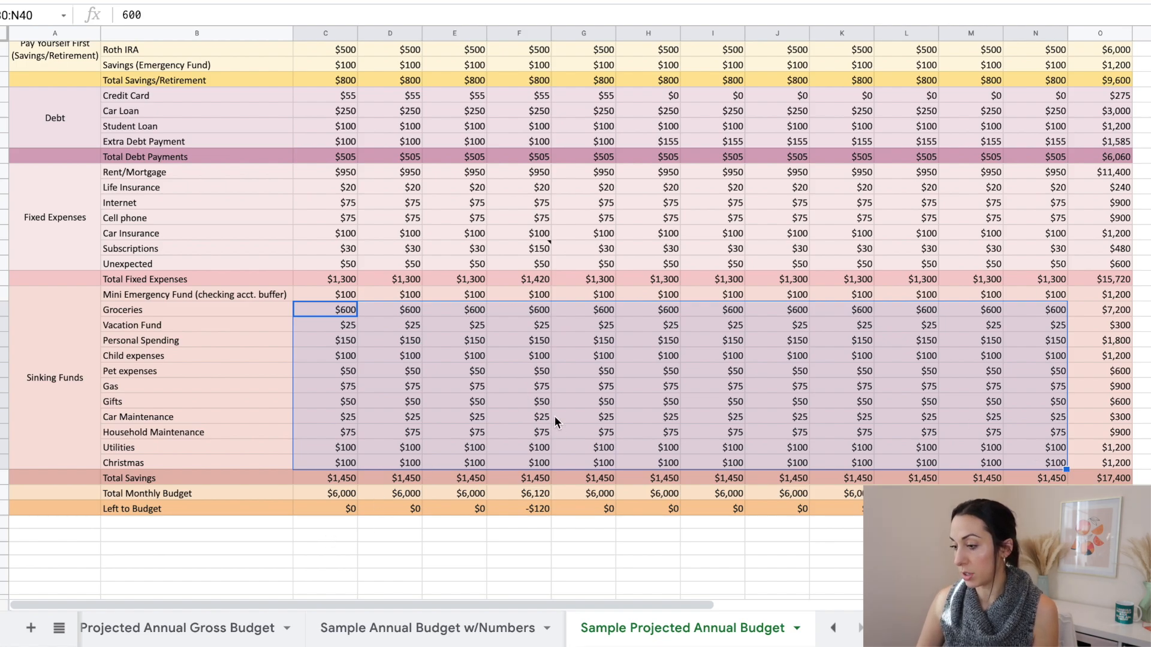
left_click(533, 509)
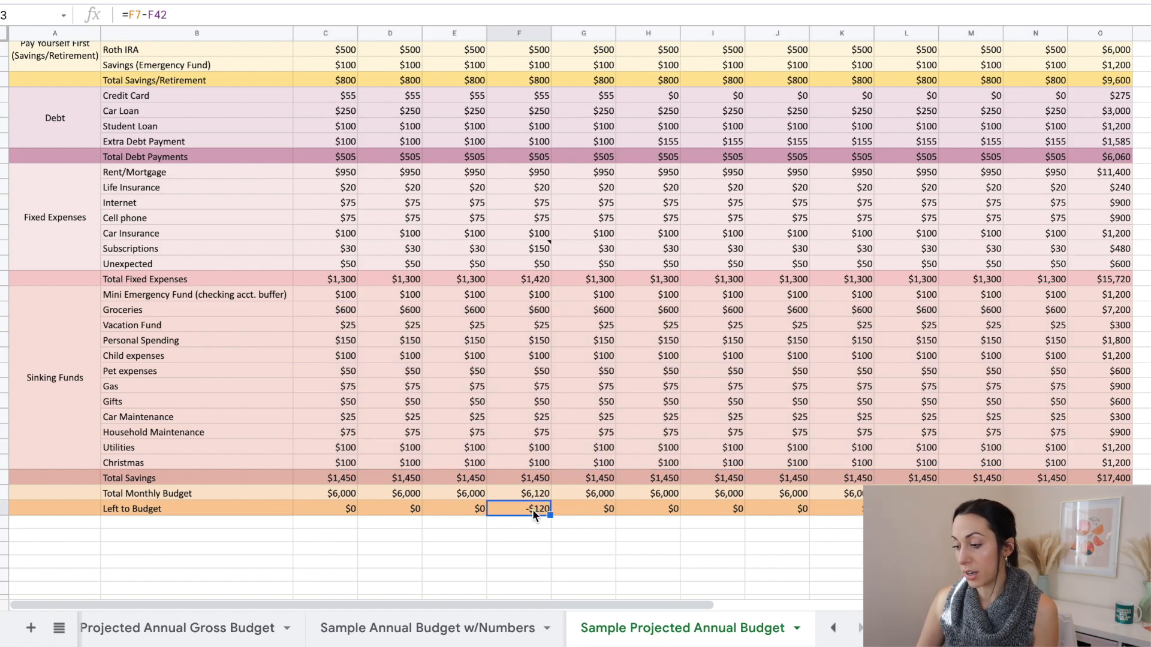
left_click(540, 253)
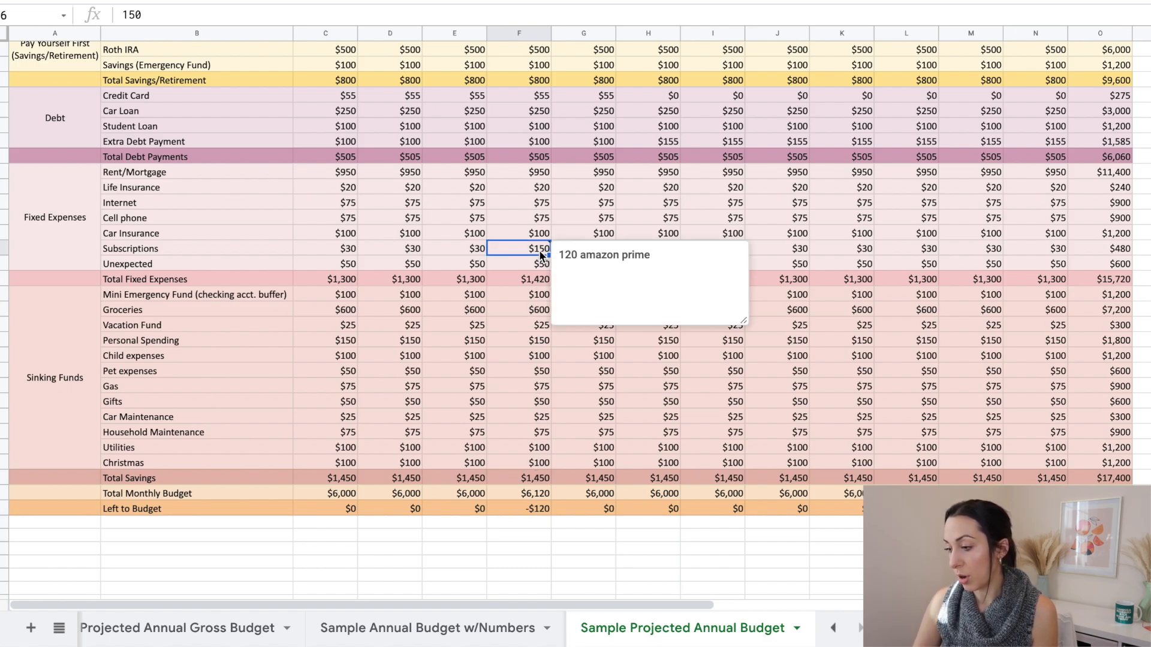
left_click(541, 297)
type("0")
key("Return")
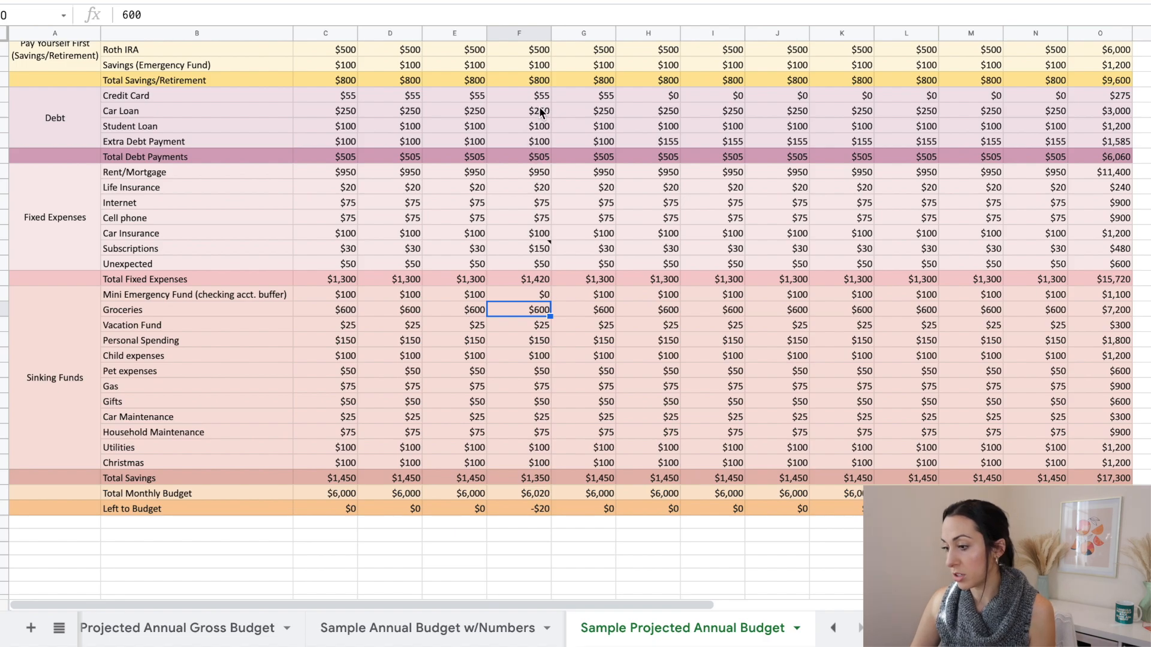
Step: Set April's Savings (Emergency Fund) to $80 and review the note on April's Subscriptions
scroll(540, 112, "up", 2)
left_click(540, 126)
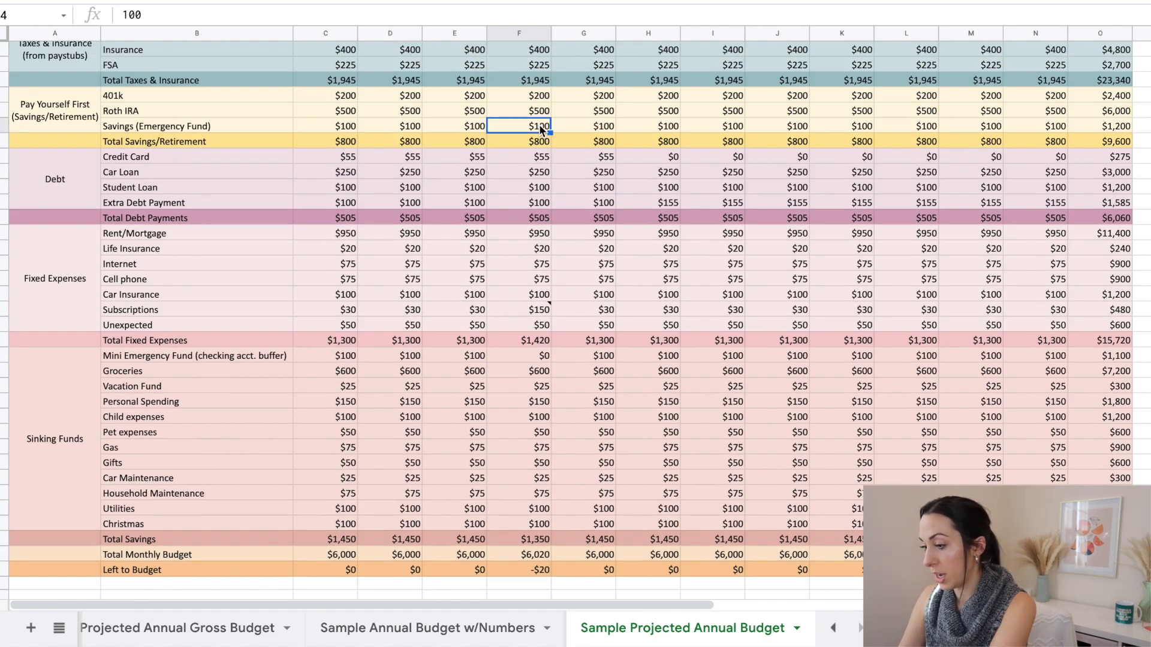
type("80")
key("Return")
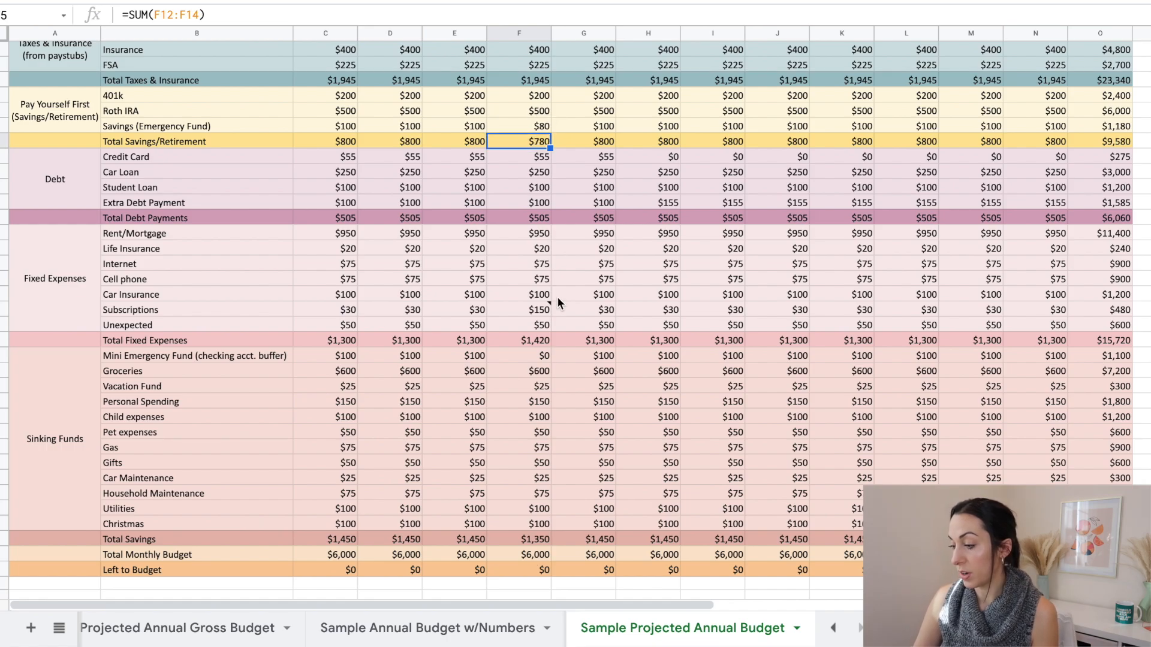
mouse_move(530, 305)
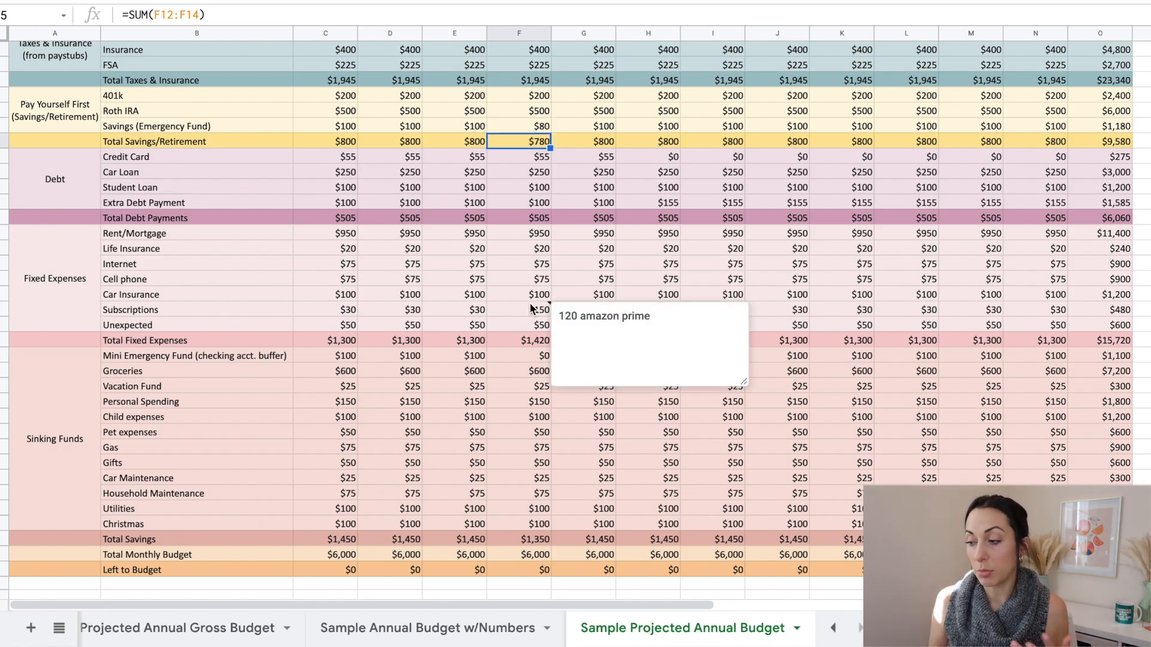
left_click(523, 269)
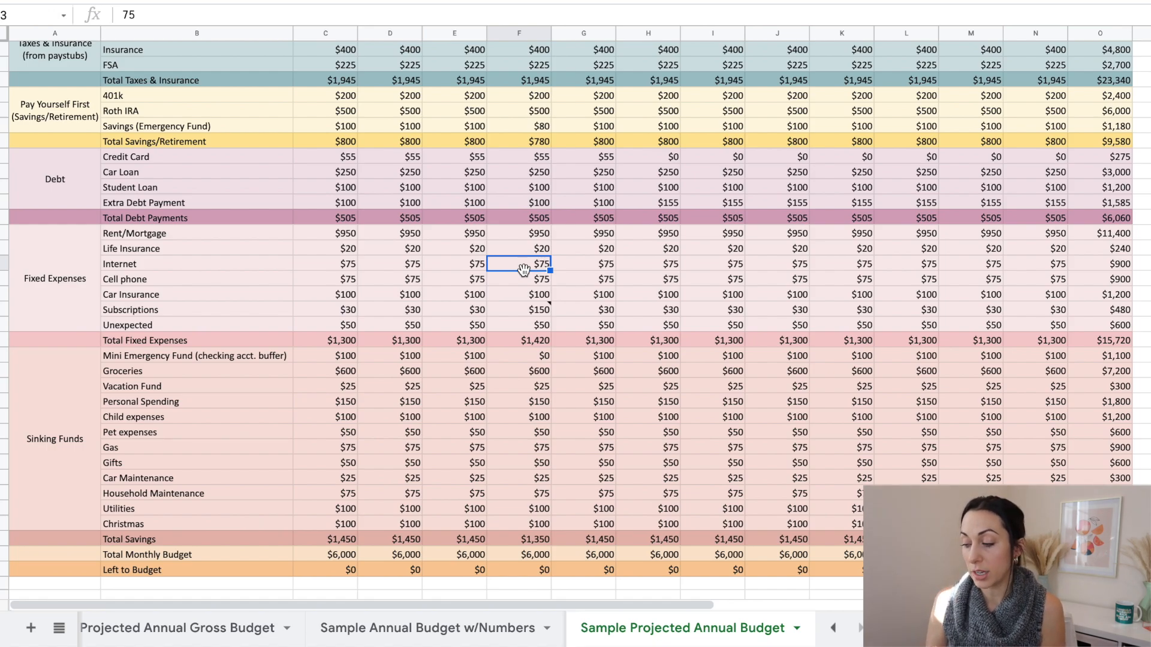
Step: Change June's Income 1 to the formula =3500+1500 and check June's Left to Budget
scroll(523, 269, "up", 2)
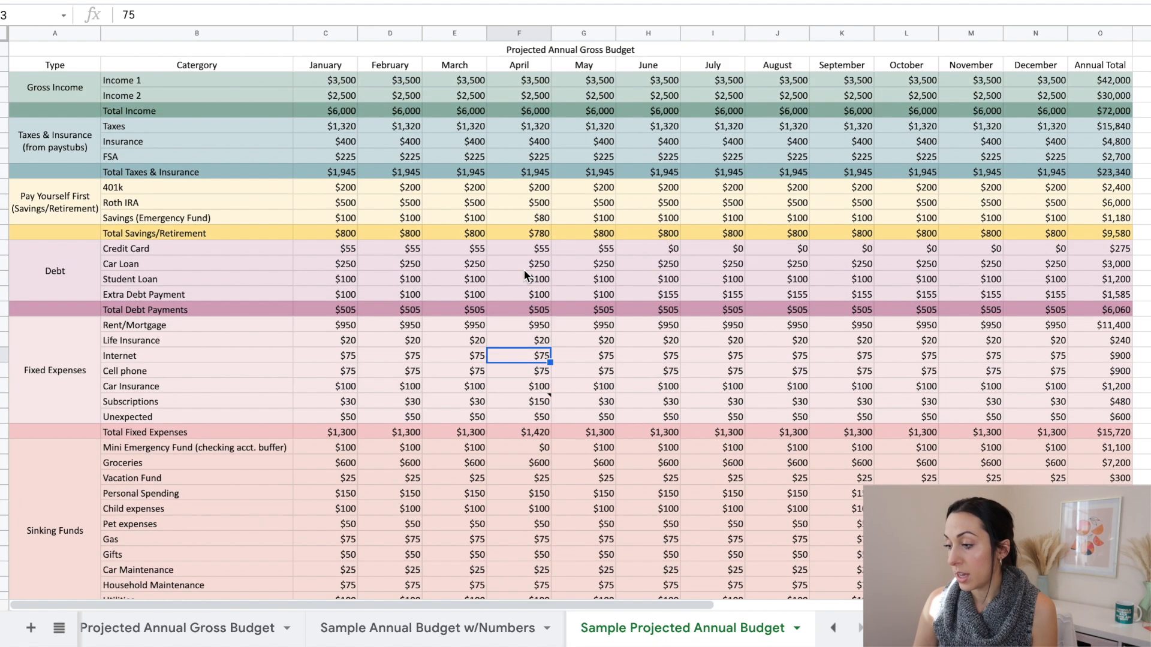
left_click(650, 80)
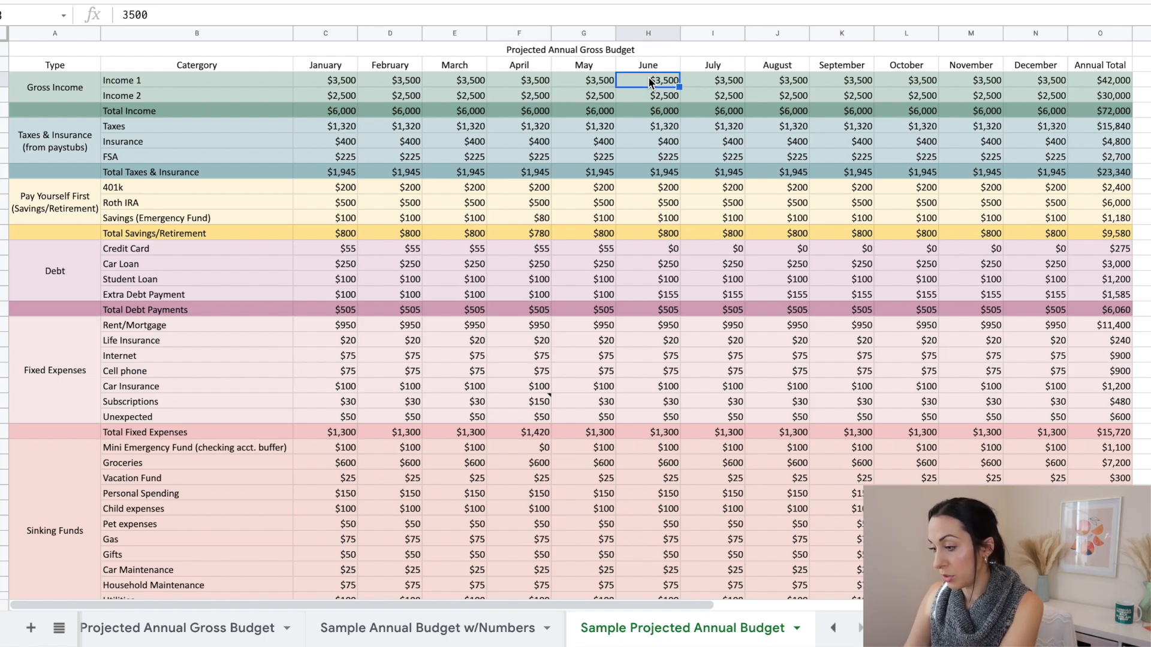
left_click(123, 15)
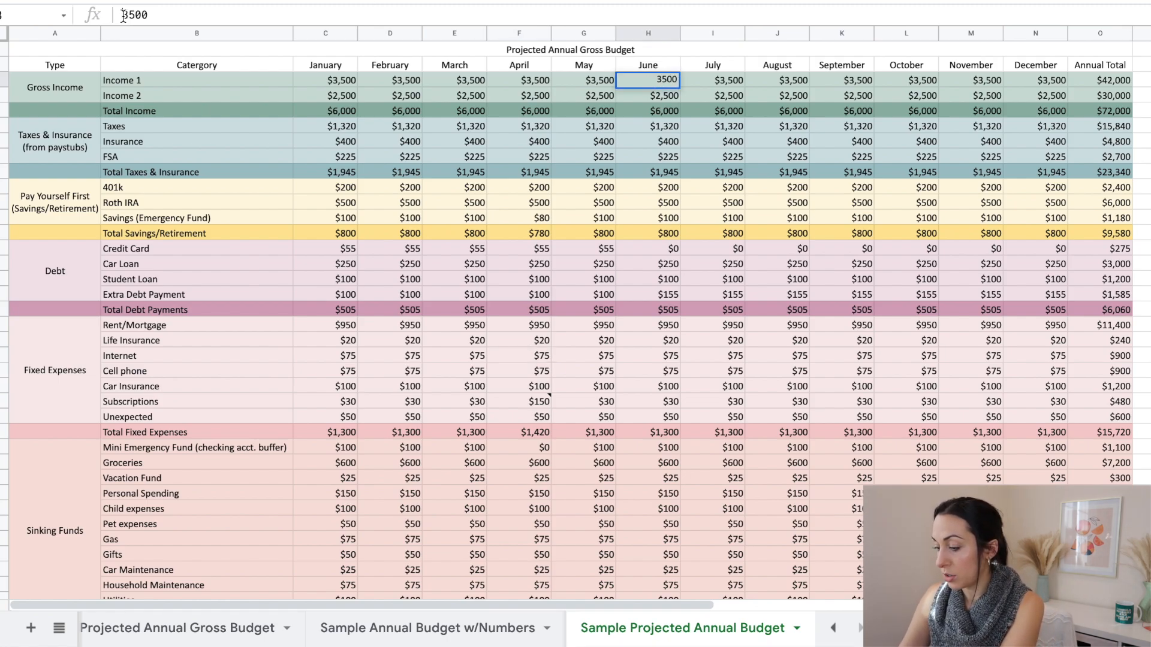
type("=")
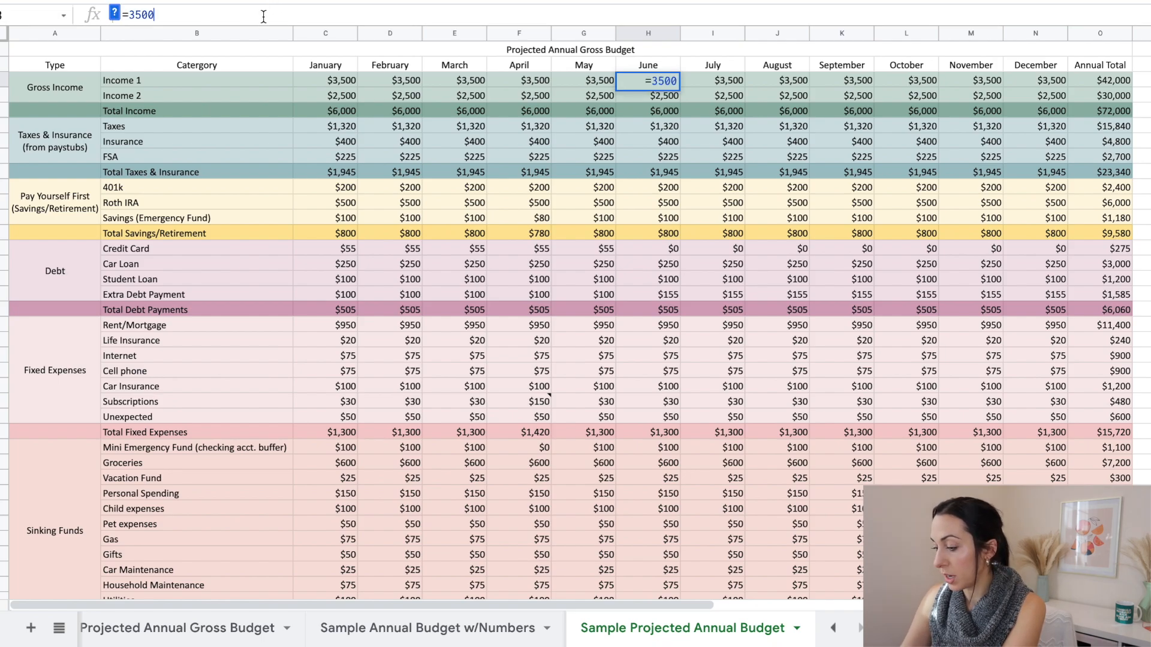
type("+1500")
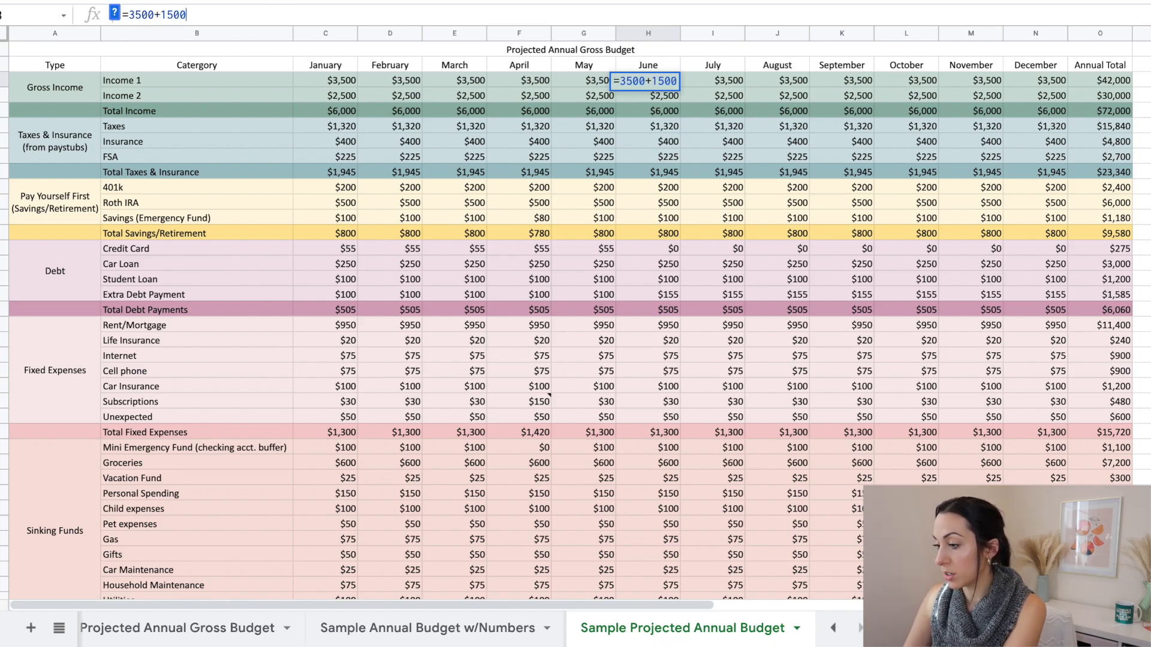
key("Return")
scroll(647, 235, "down", 6)
scroll(648, 235, "right", 2)
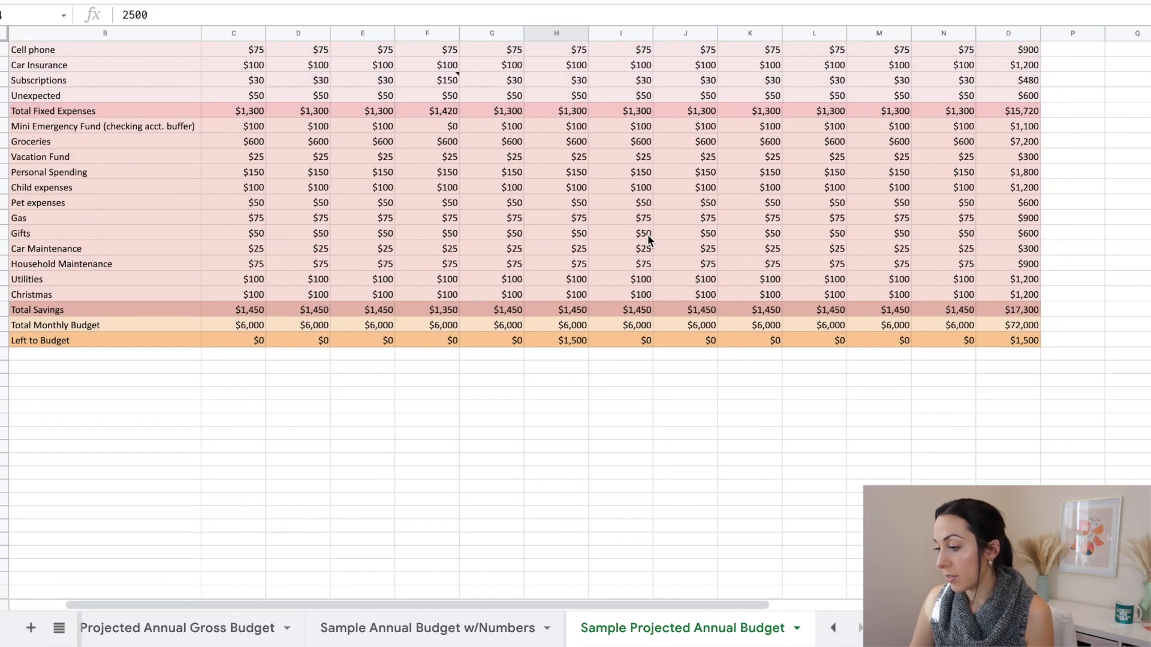
Step: Check June's Left to Budget and set June's Extra Debt Payment to $1,655
left_click(562, 314)
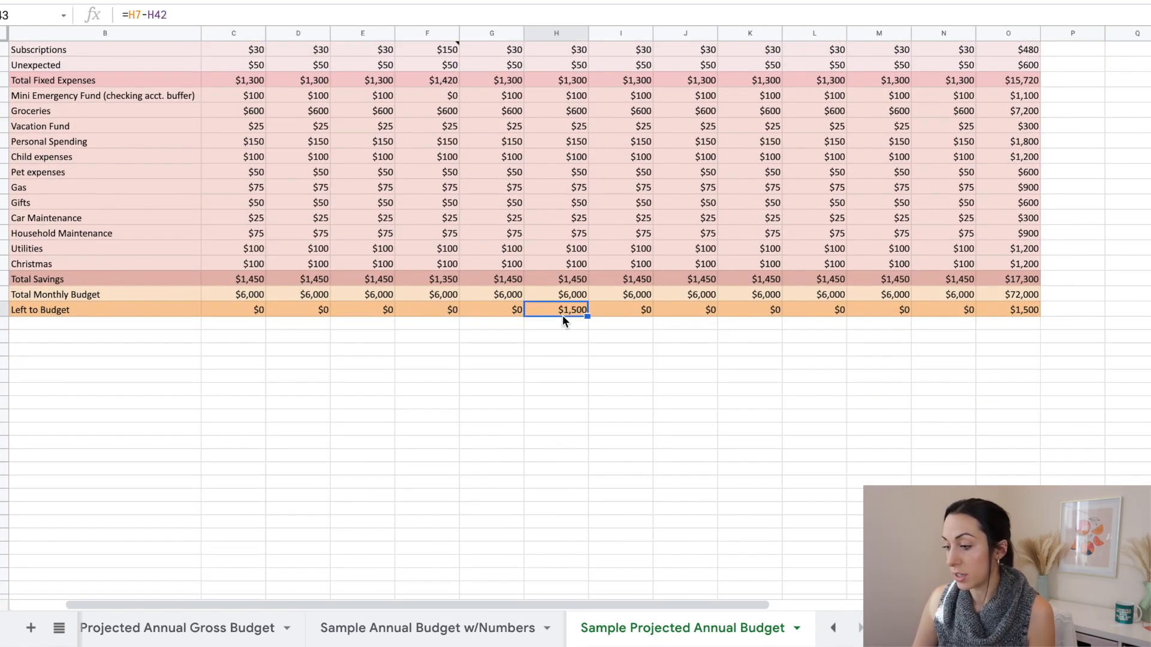
scroll(562, 316, "up", 6)
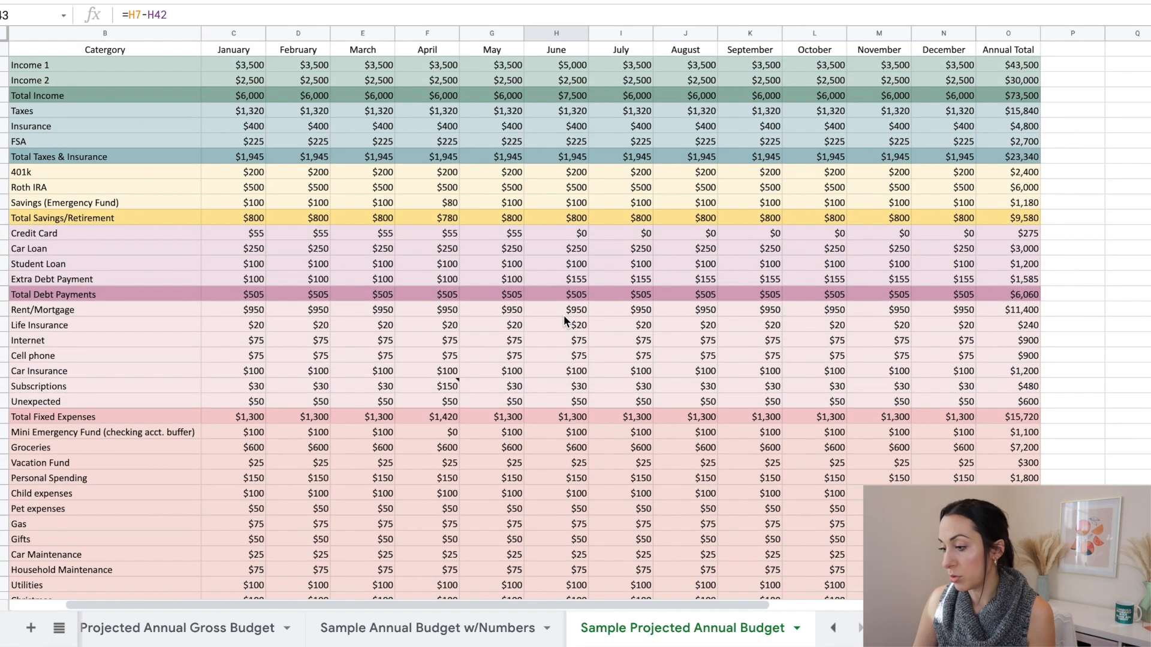
left_click(566, 297)
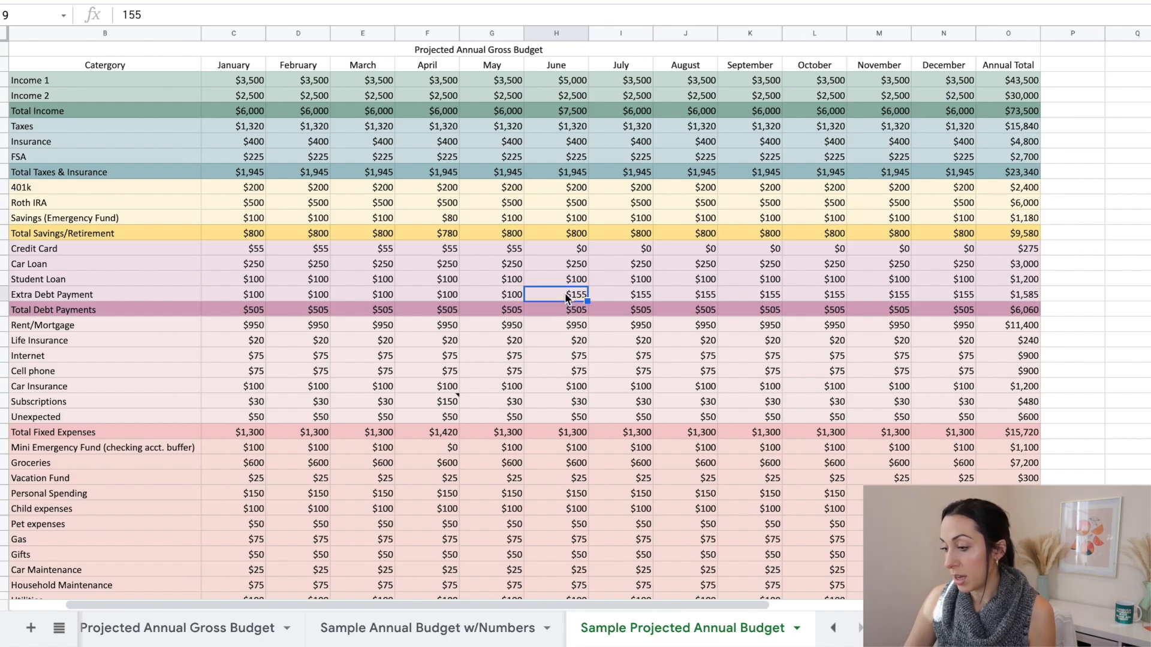
scroll(566, 297, "down", 3)
key("Delete")
type("1,655")
key("Return")
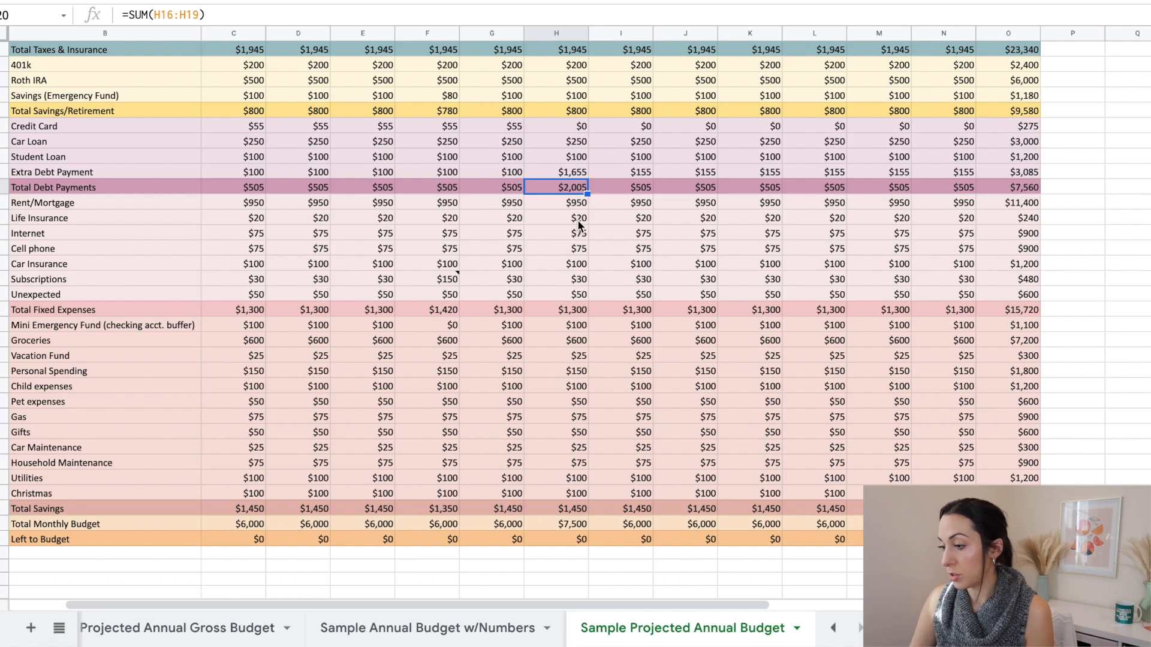
Step: Change June's Extra Debt Payment to $1,000
left_click(576, 173)
key("Delete")
type("1,000")
key("Return")
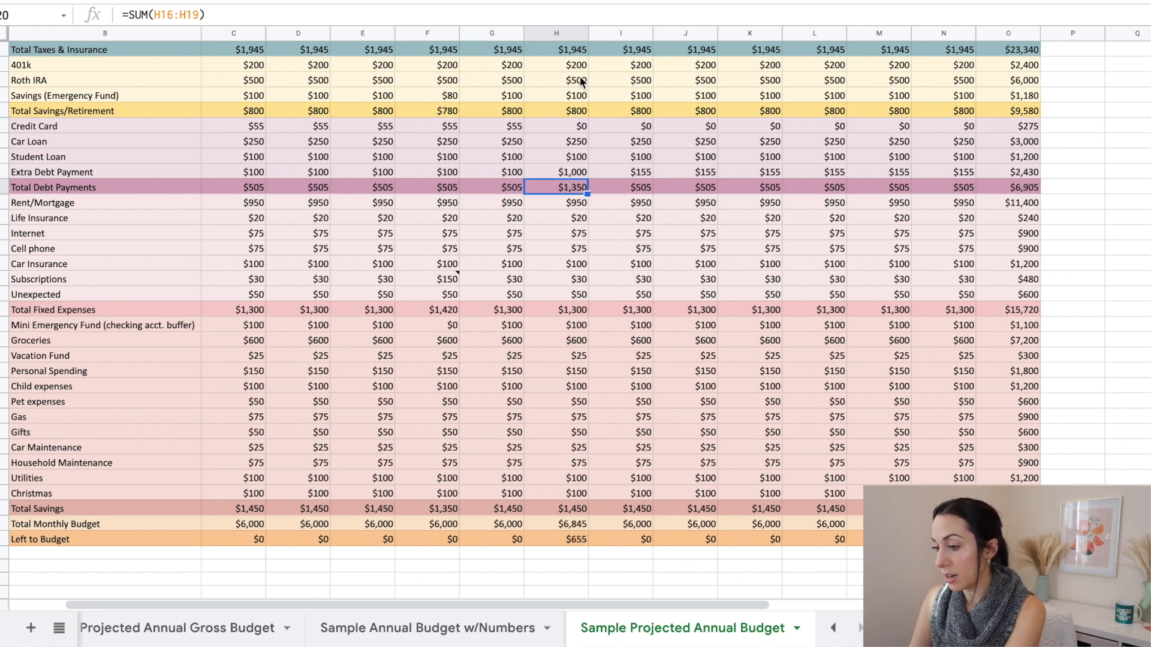
Step: Set June's Savings (Emergency Fund) to $755
left_click(576, 97)
key("Delete")
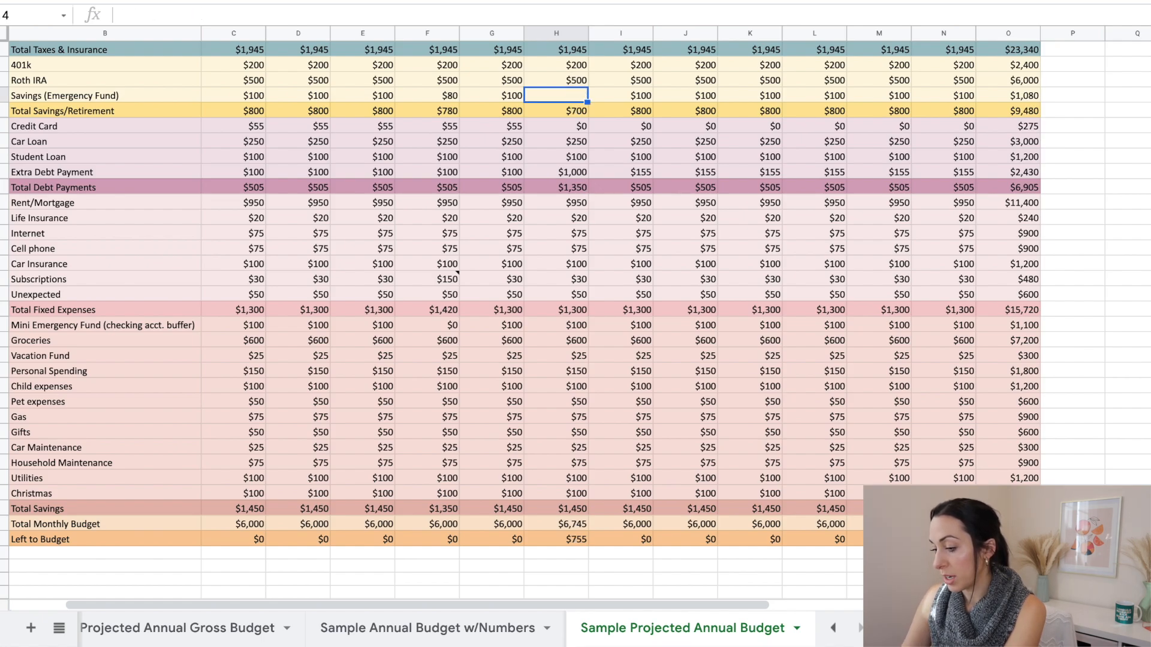
type("755")
key("Return")
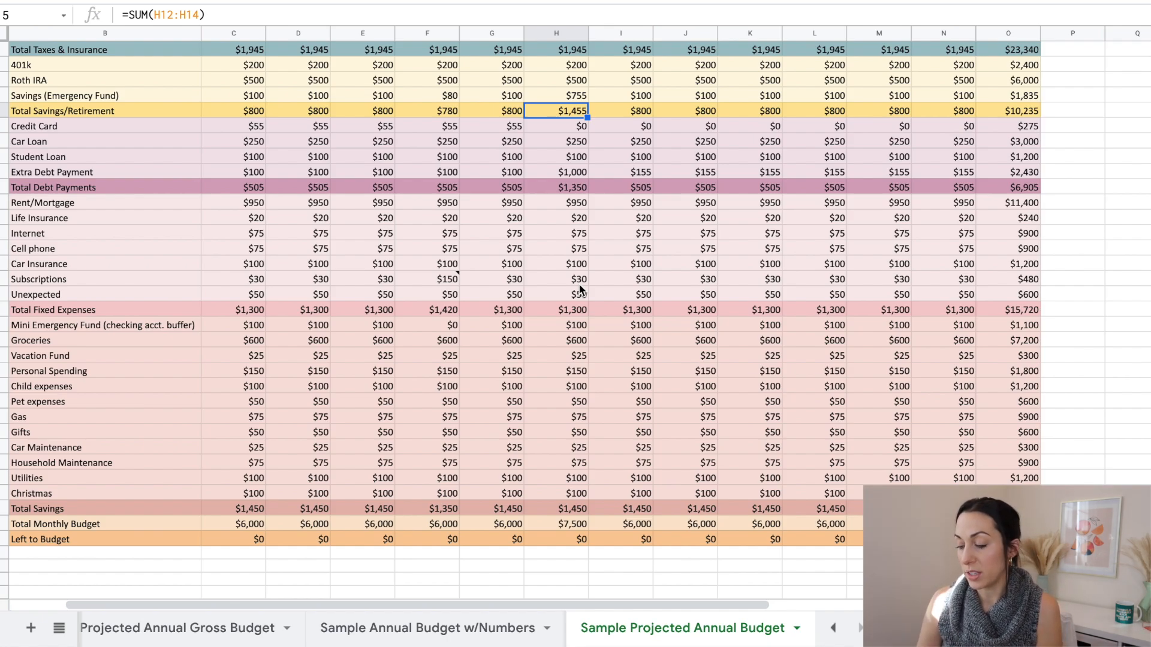
Step: Review the Annual Total column for Total Income, Total Savings/Retirement and Savings (Emergency Fund)
scroll(580, 290, "up", 3)
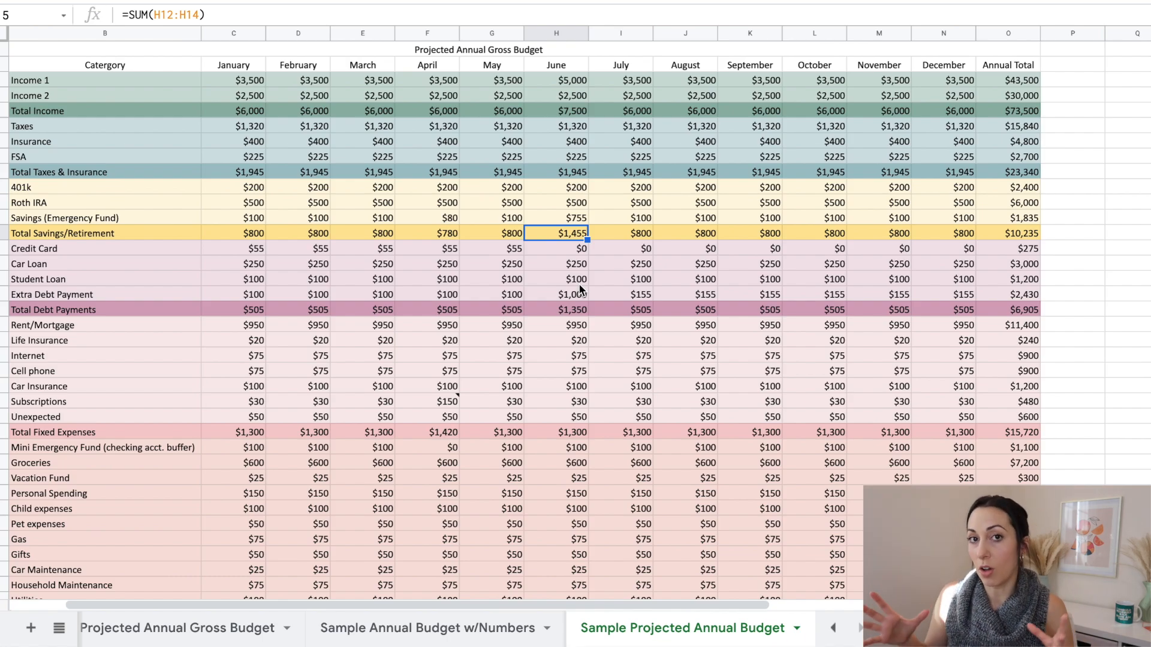
key("ctrl+Home")
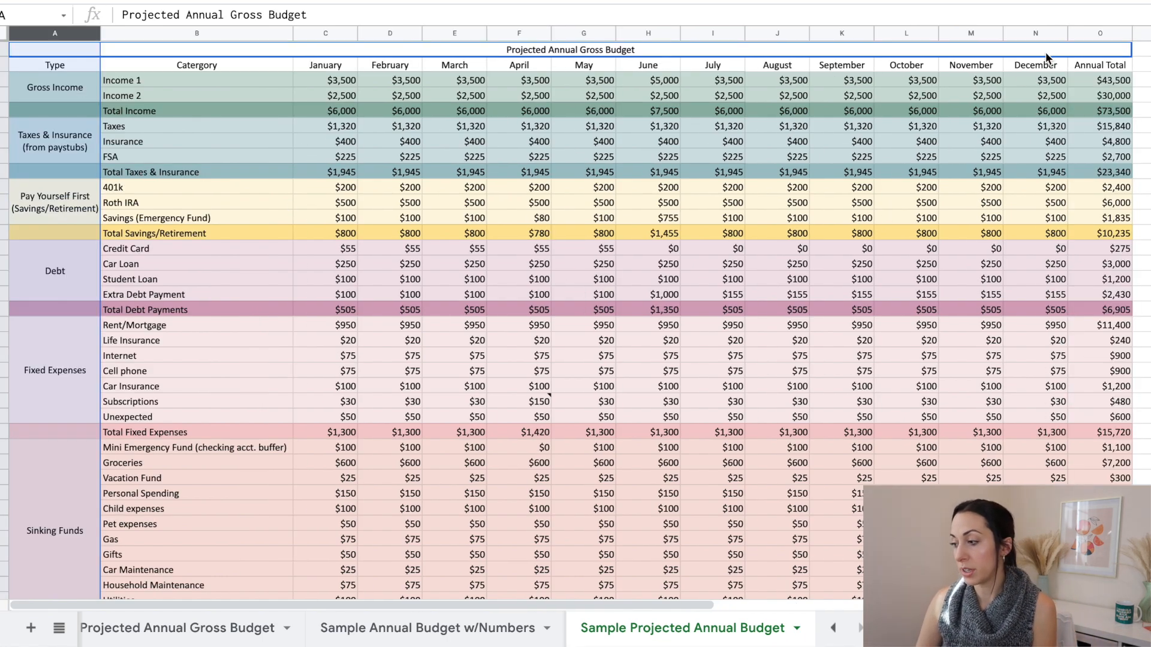
left_click(1092, 31)
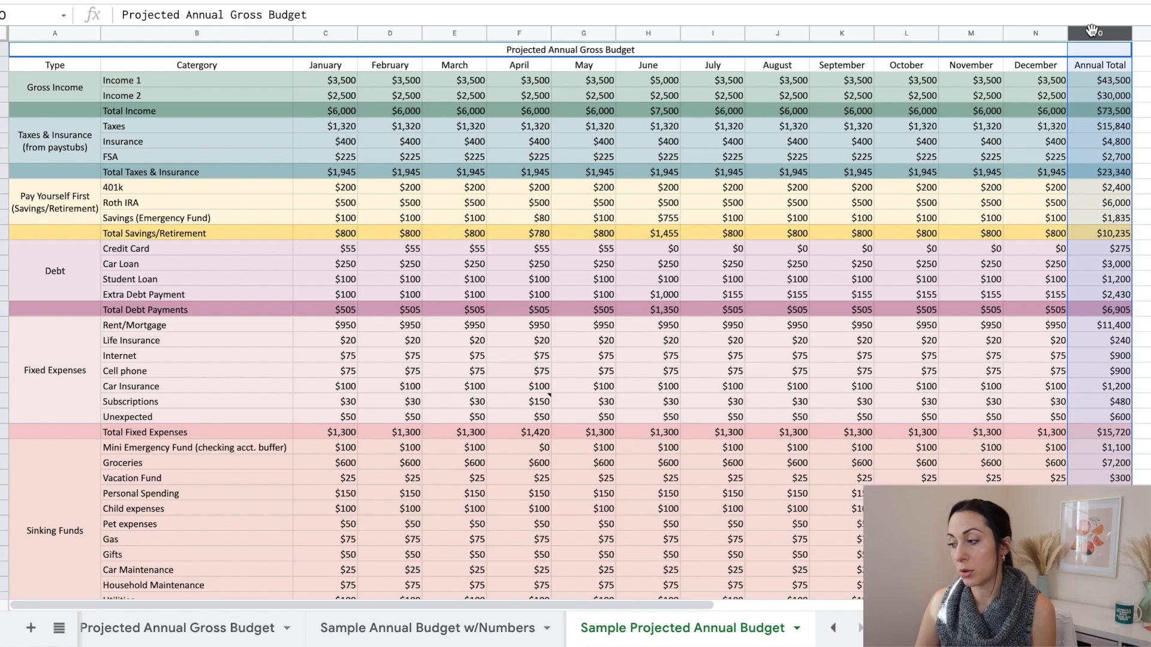
left_click(1103, 111)
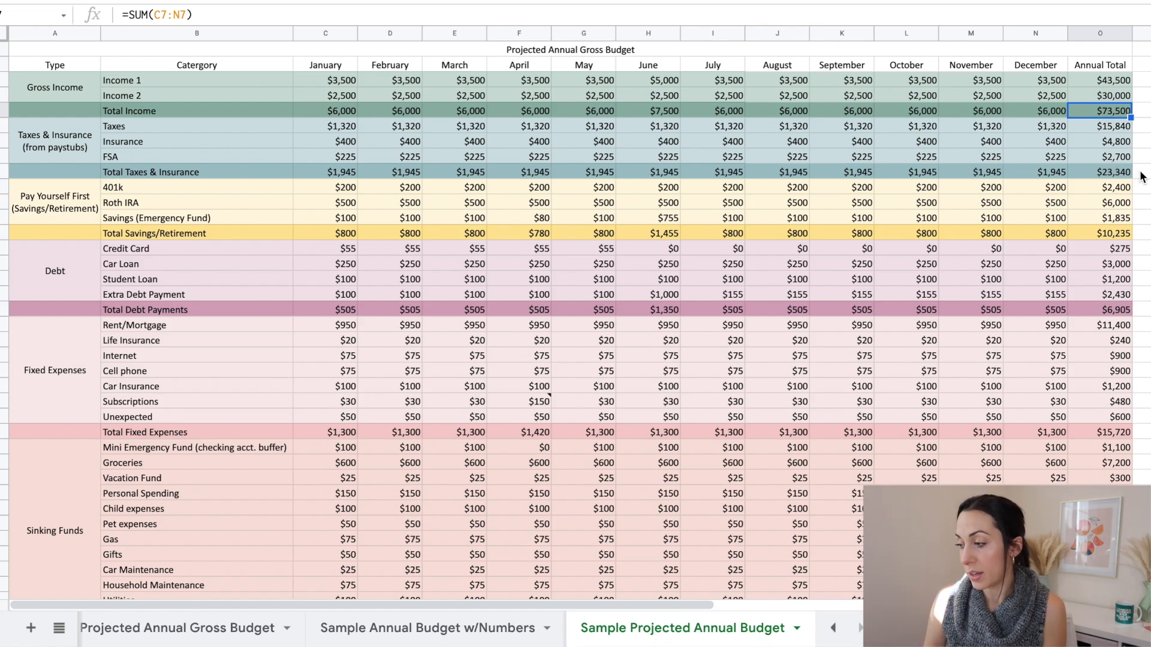
left_click(1094, 236)
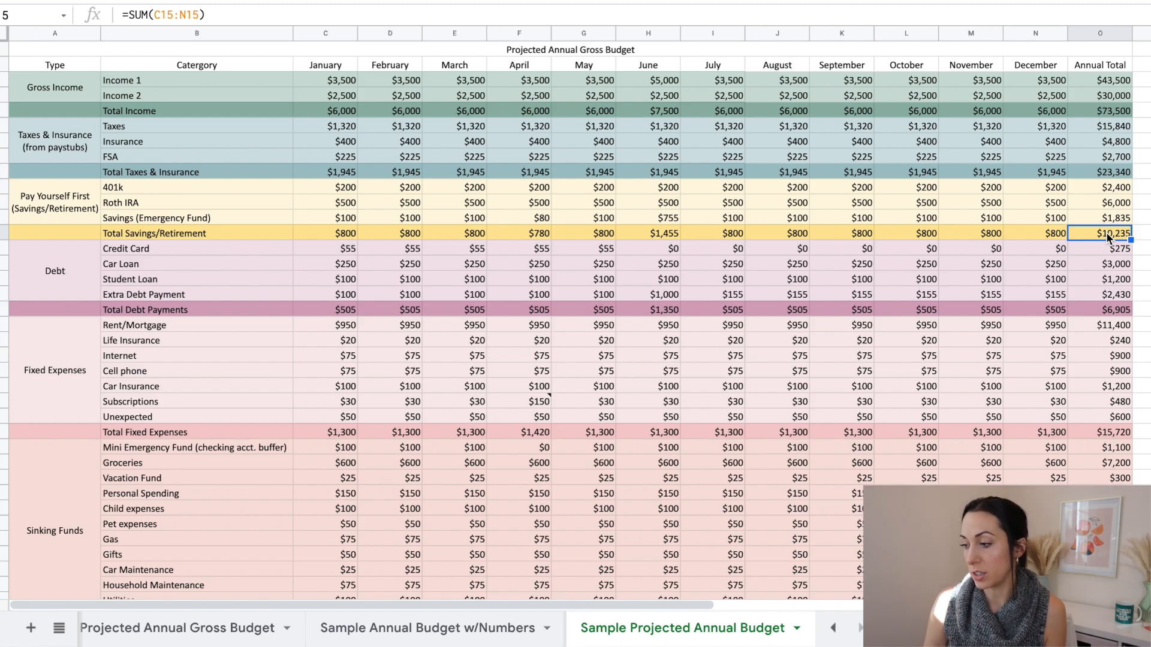
left_click(1107, 219)
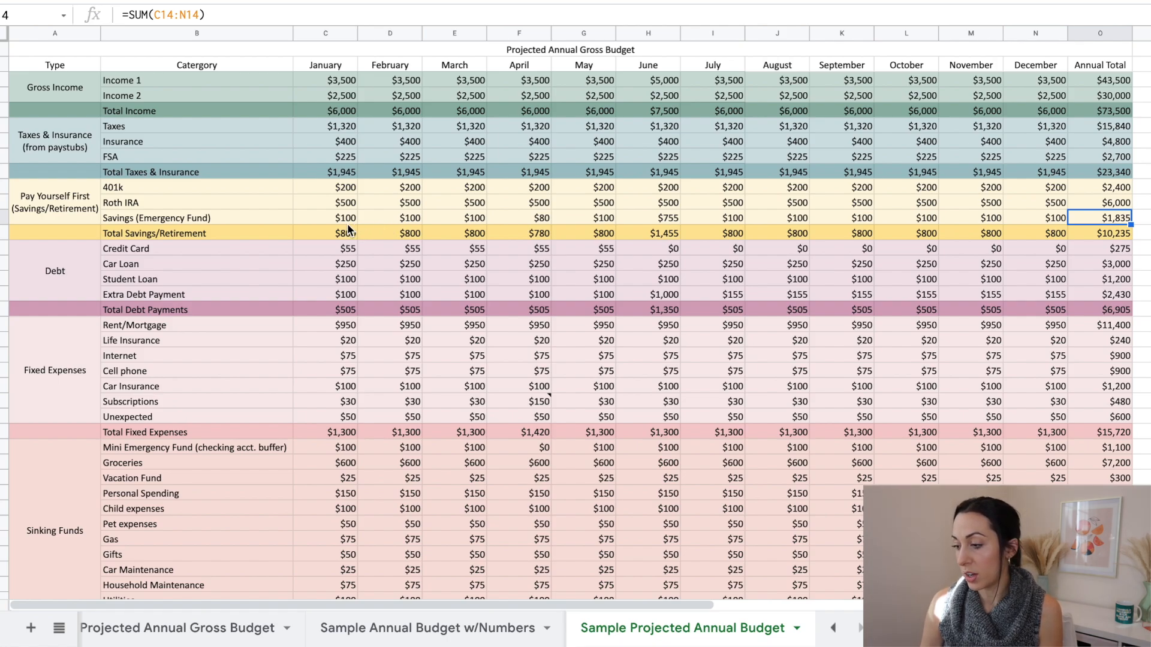
Step: Set June's Extra Debt Payment to $100 and check the annual Total Debt Payments and Left to Budget row
left_click(663, 295)
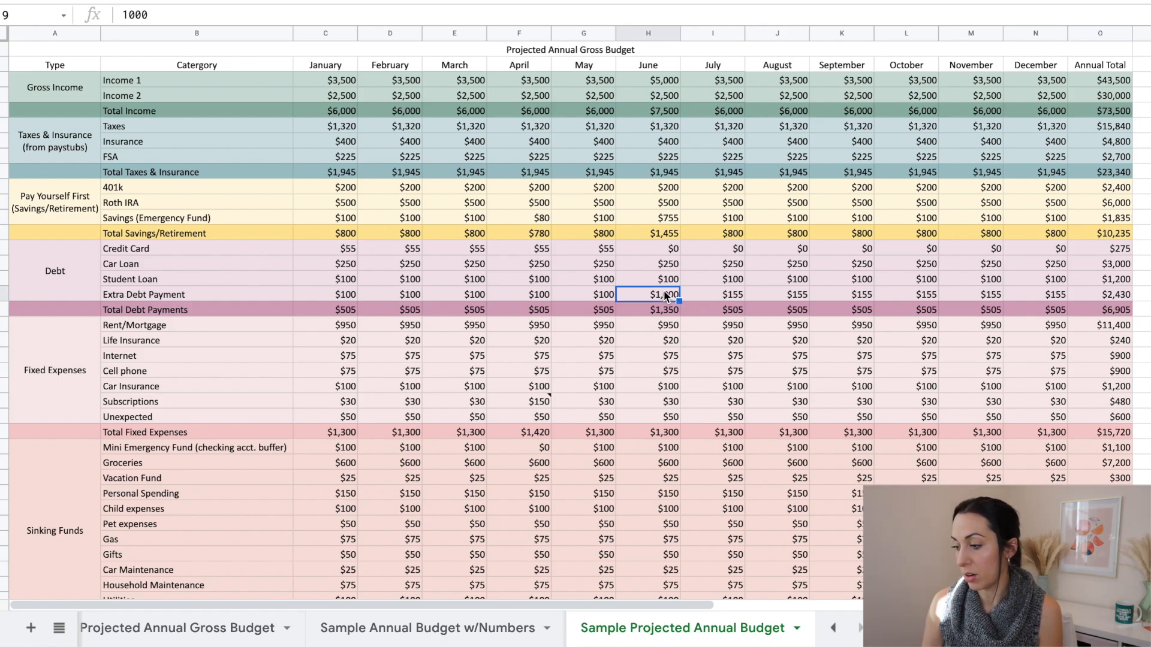
type("100")
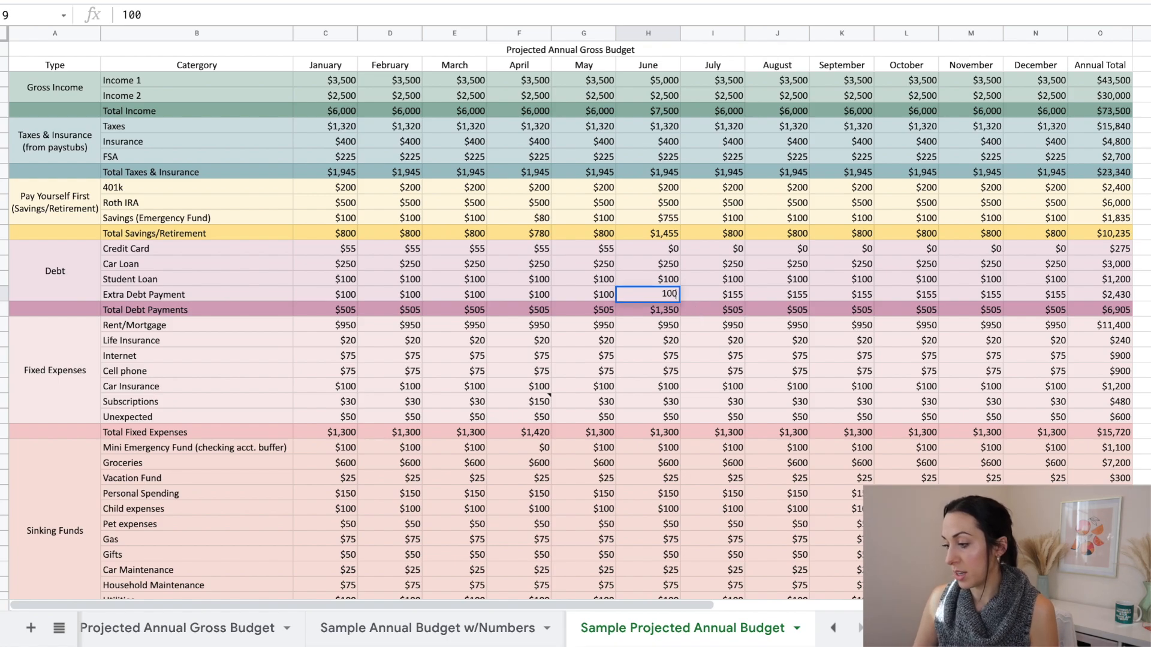
key("Return")
left_click_drag(1056, 186, 351, 189)
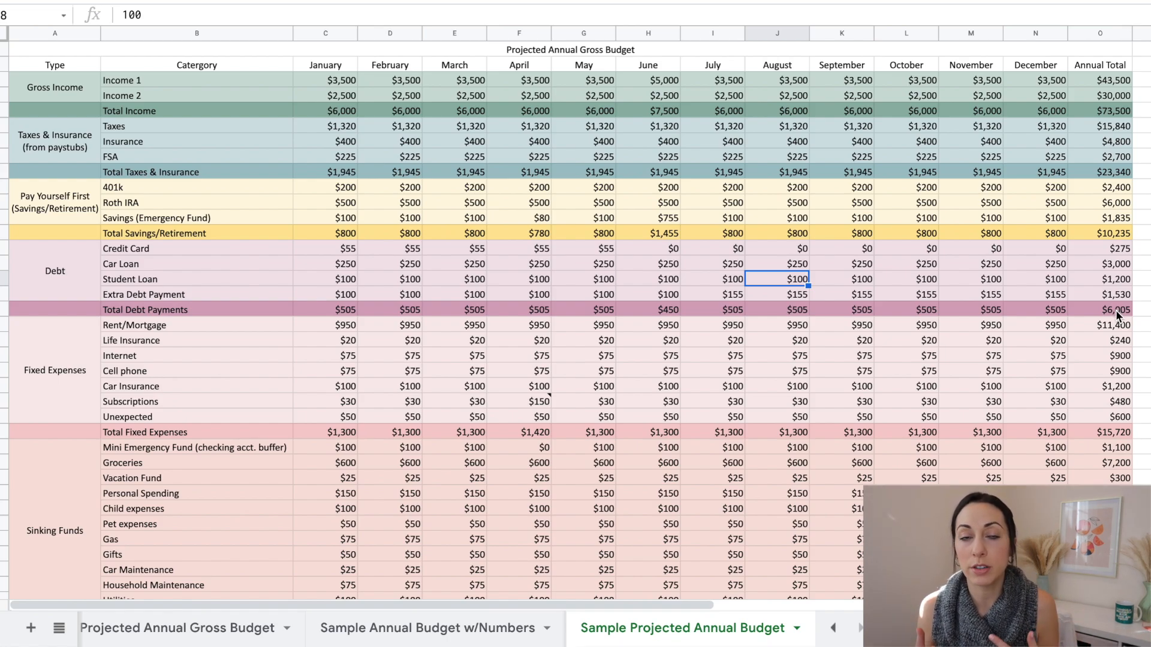
left_click(1116, 310)
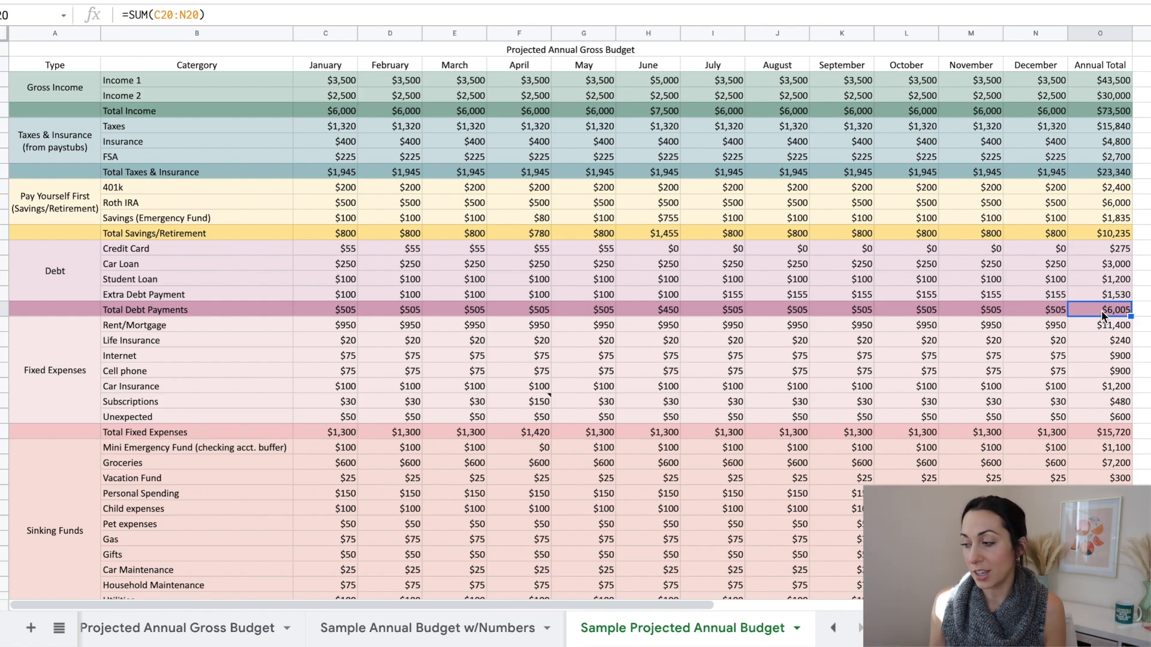
scroll(1101, 310, "down", 3)
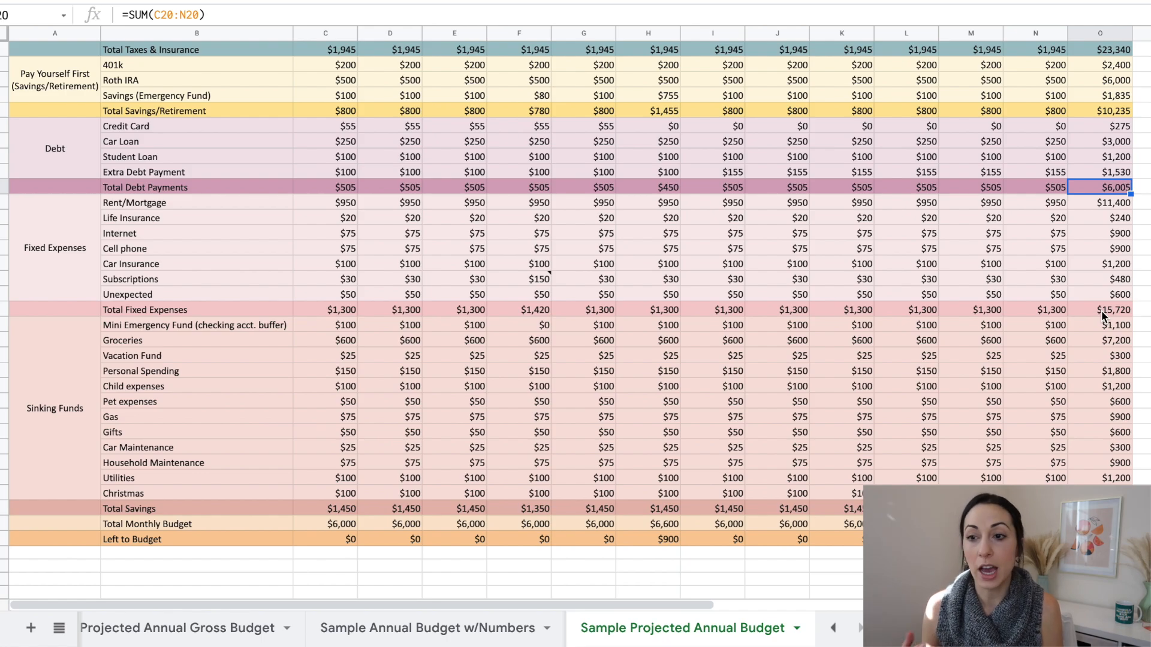
scroll(1102, 311, "up", 3)
Step: Set January's Income 2 to $3,500 and copy it across the months to December
left_click(327, 203)
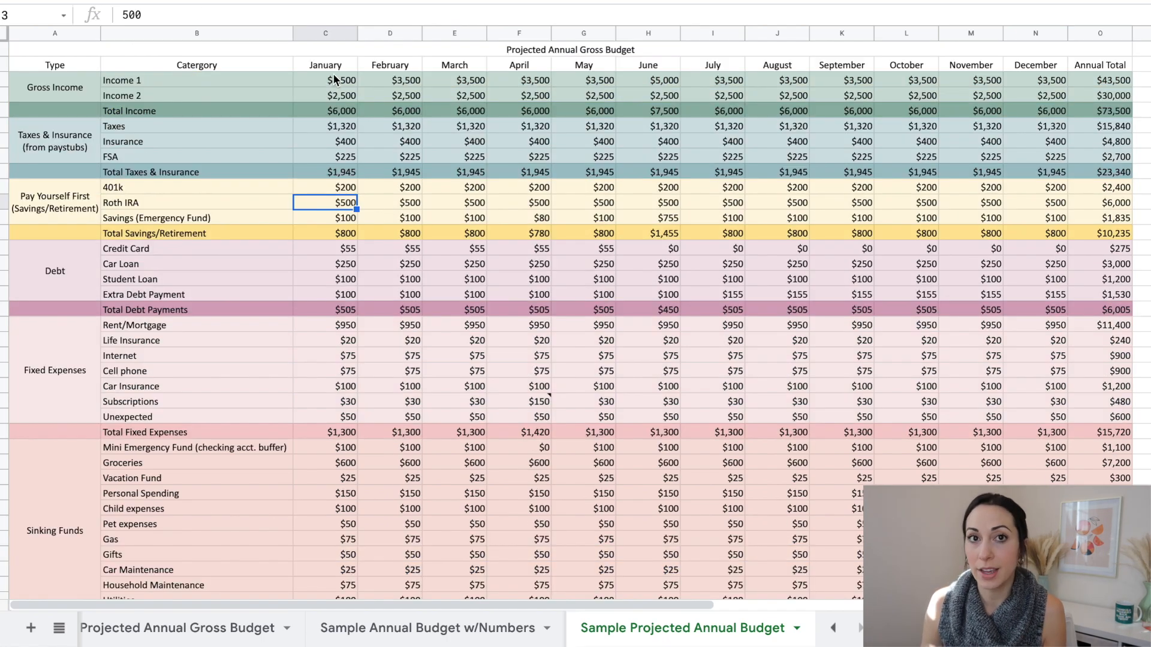
left_click(336, 99)
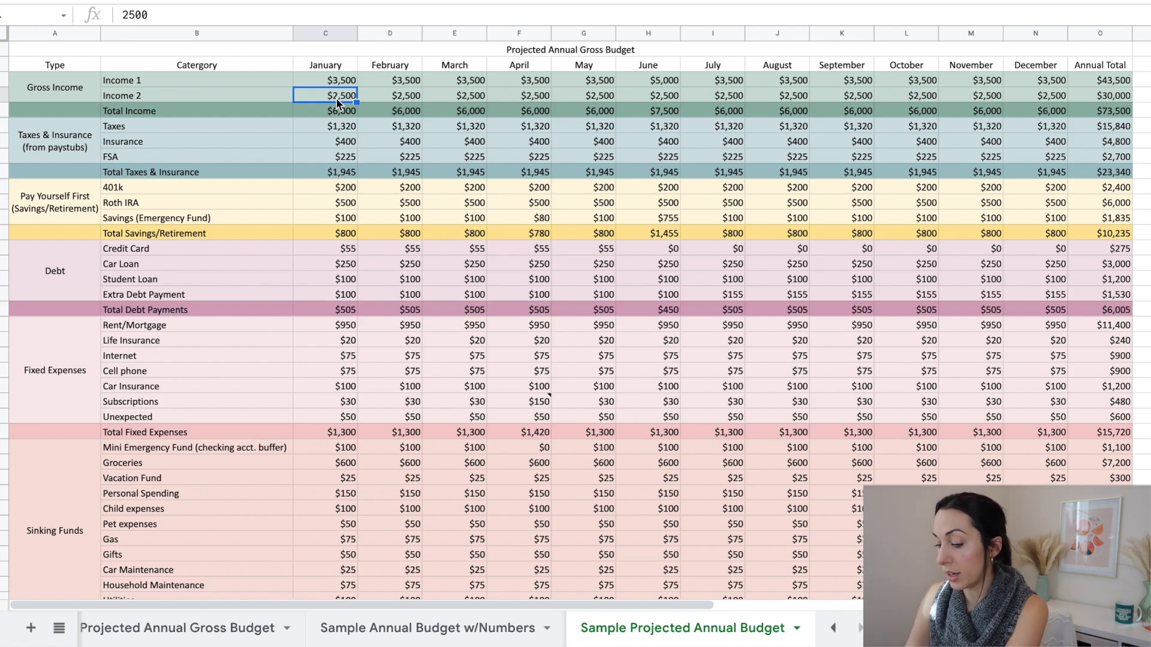
type("3500")
key("Return")
left_click(339, 99)
left_click_drag(359, 103, 1039, 106)
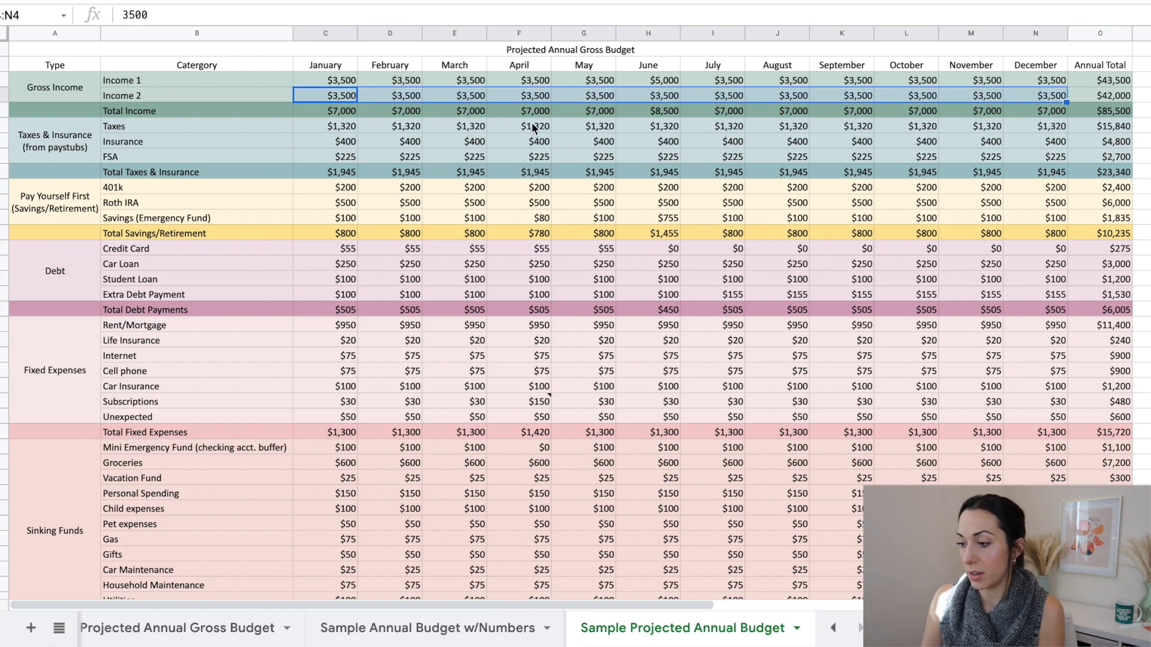
Step: Set January's Taxes to $1,500 and copy the amount across the months to December
left_click(341, 130)
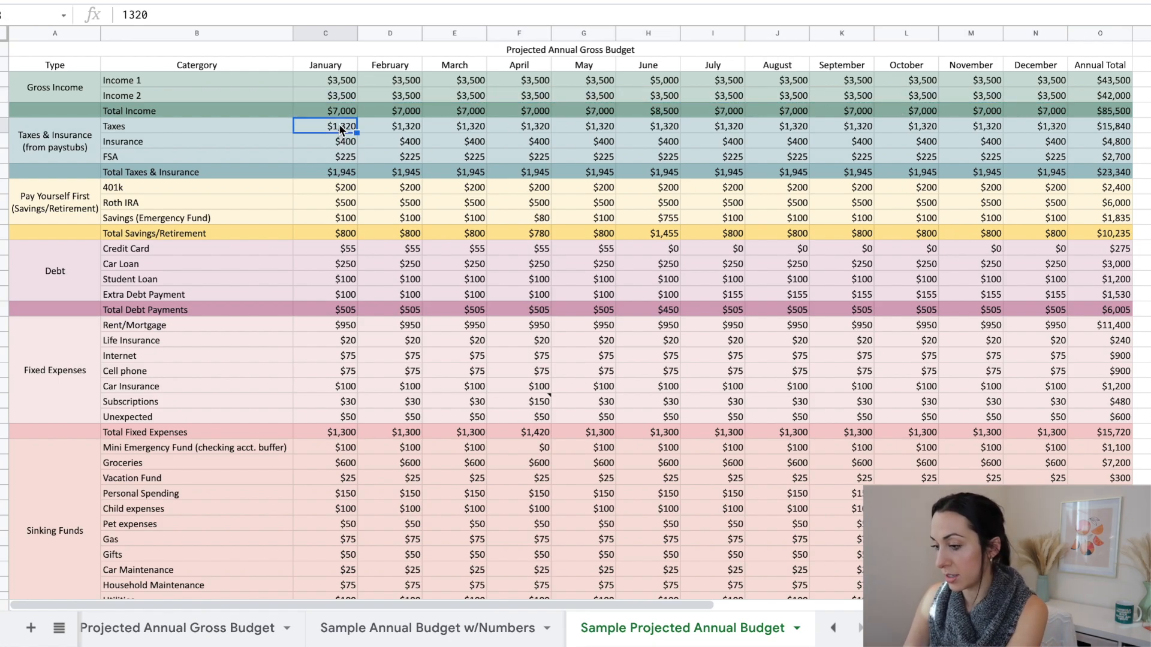
type("1500")
key("Return")
key("Up")
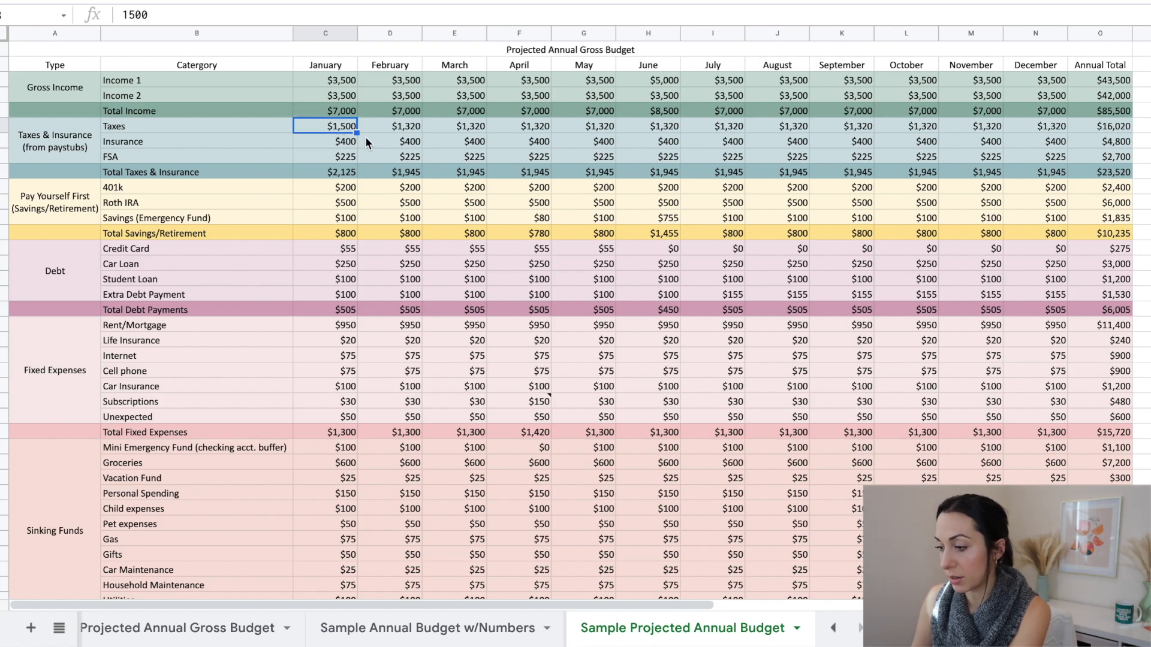
left_click_drag(358, 133, 1018, 132)
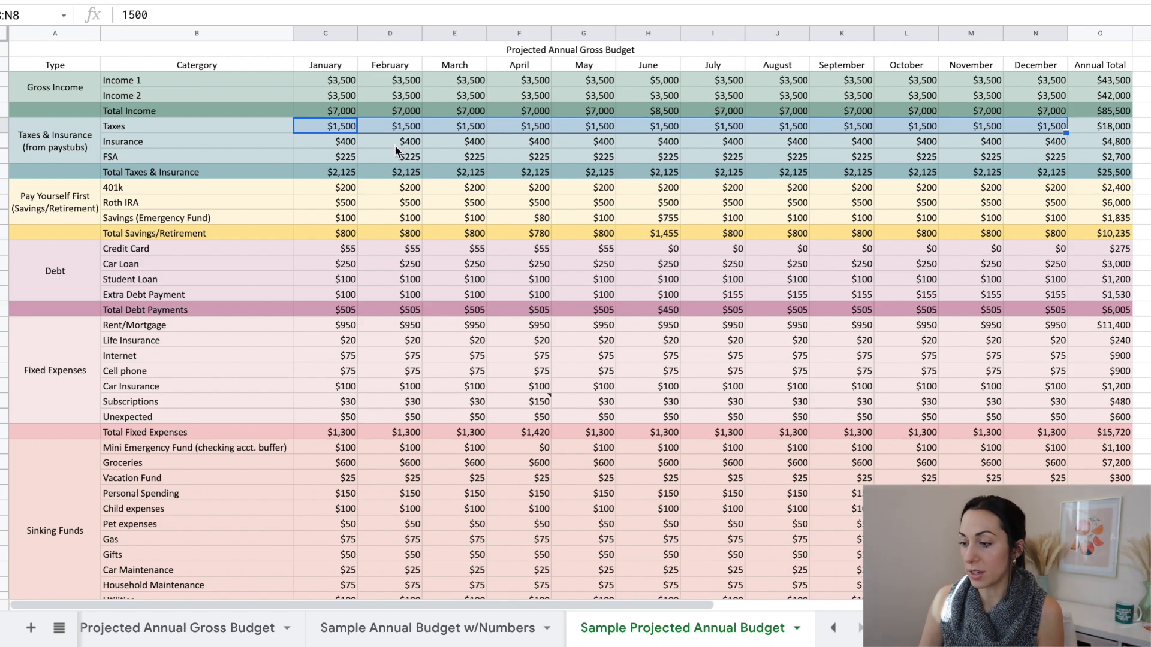
Step: Examine the monthly and annual Left to Budget amounts, the annual debt totals and the Income 2 row
scroll(345, 157, "down", 1)
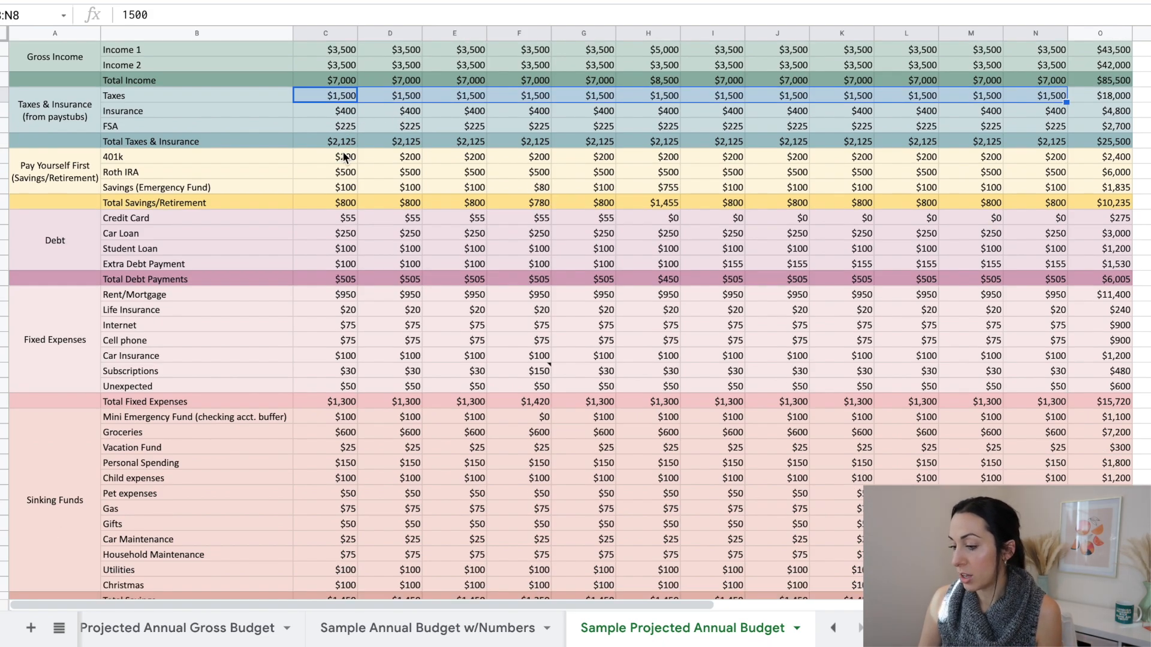
scroll(345, 157, "down", 5)
left_click(330, 478)
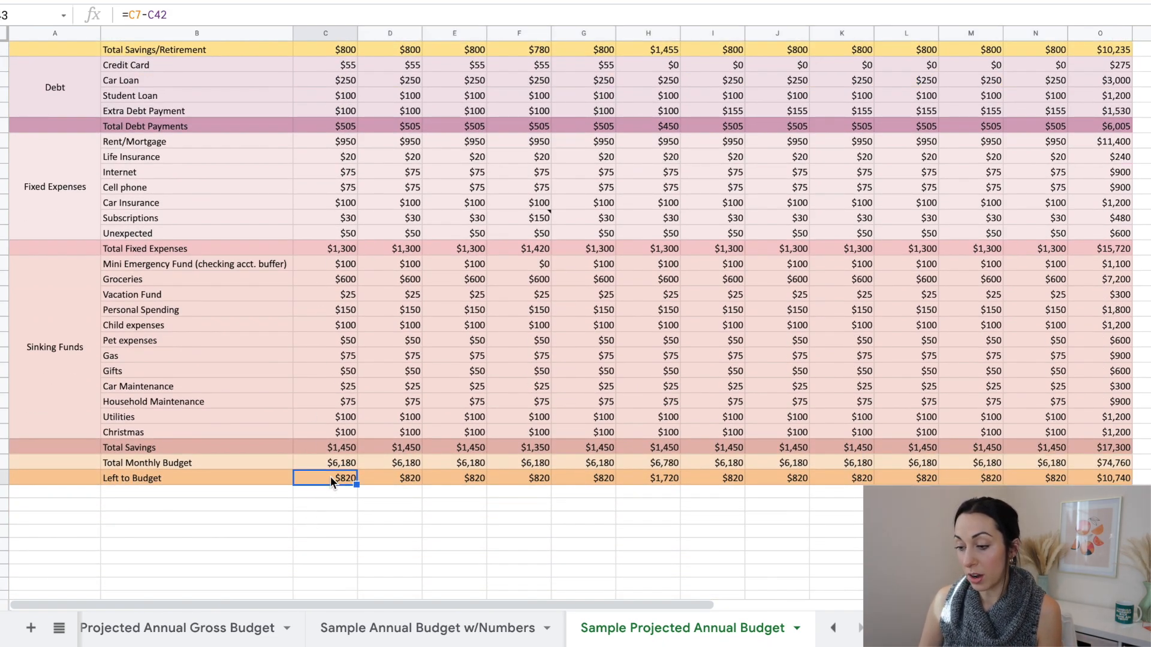
left_click(5, 477)
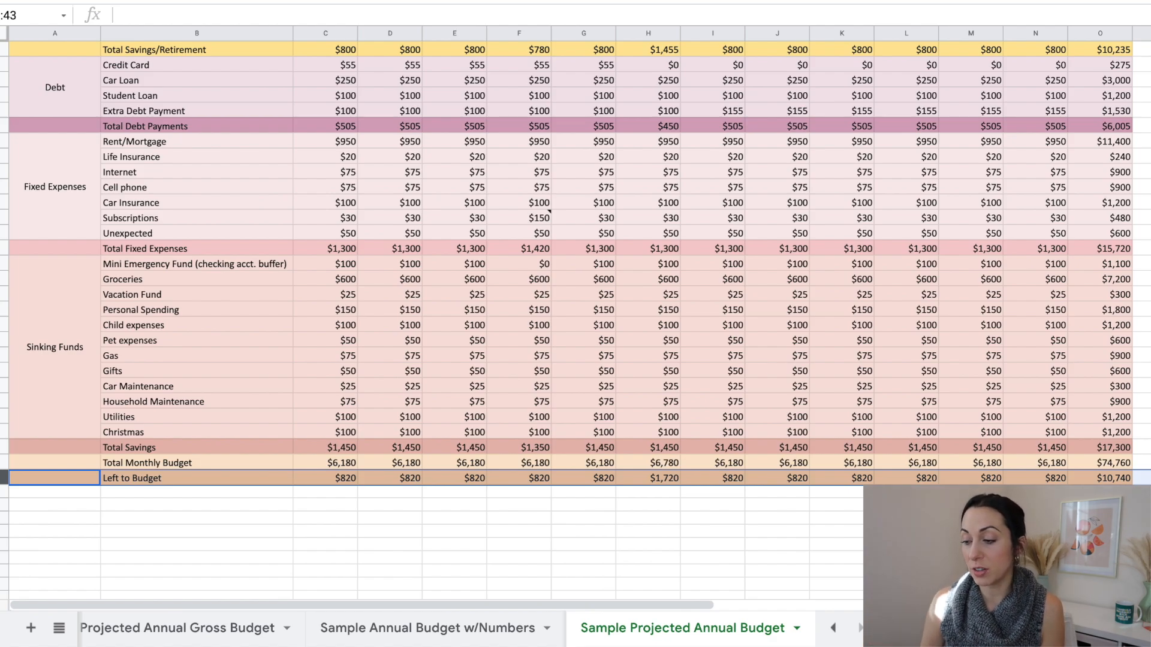
left_click(1122, 479)
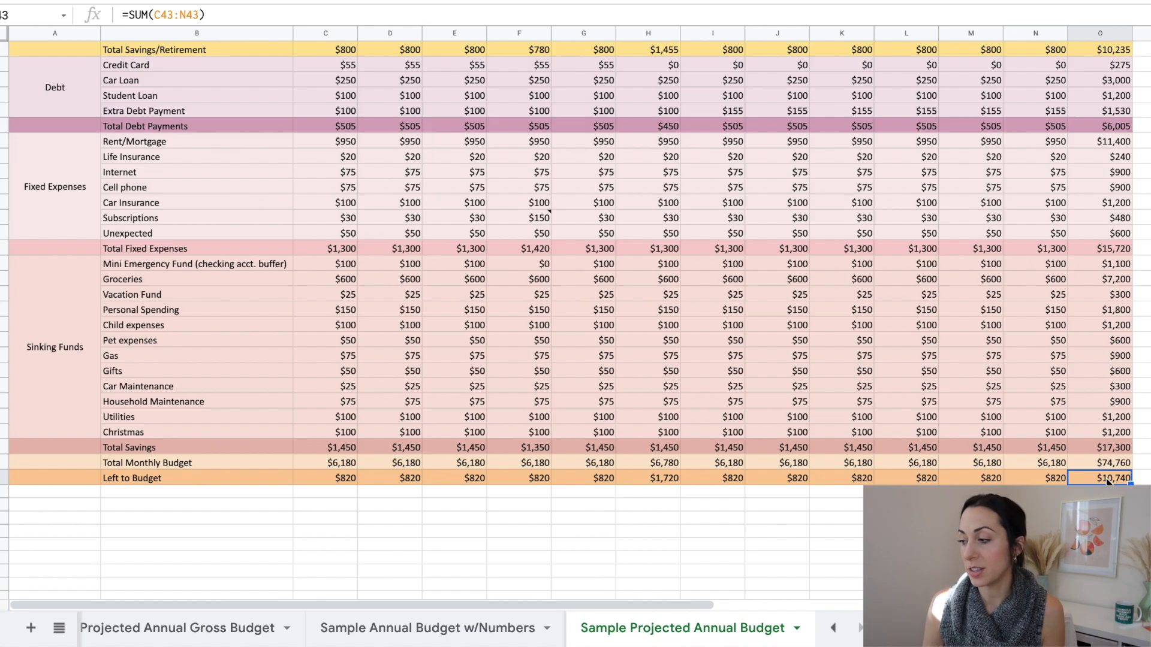
scroll(1109, 481, "up", 5)
left_click(1116, 295)
left_click(1118, 309)
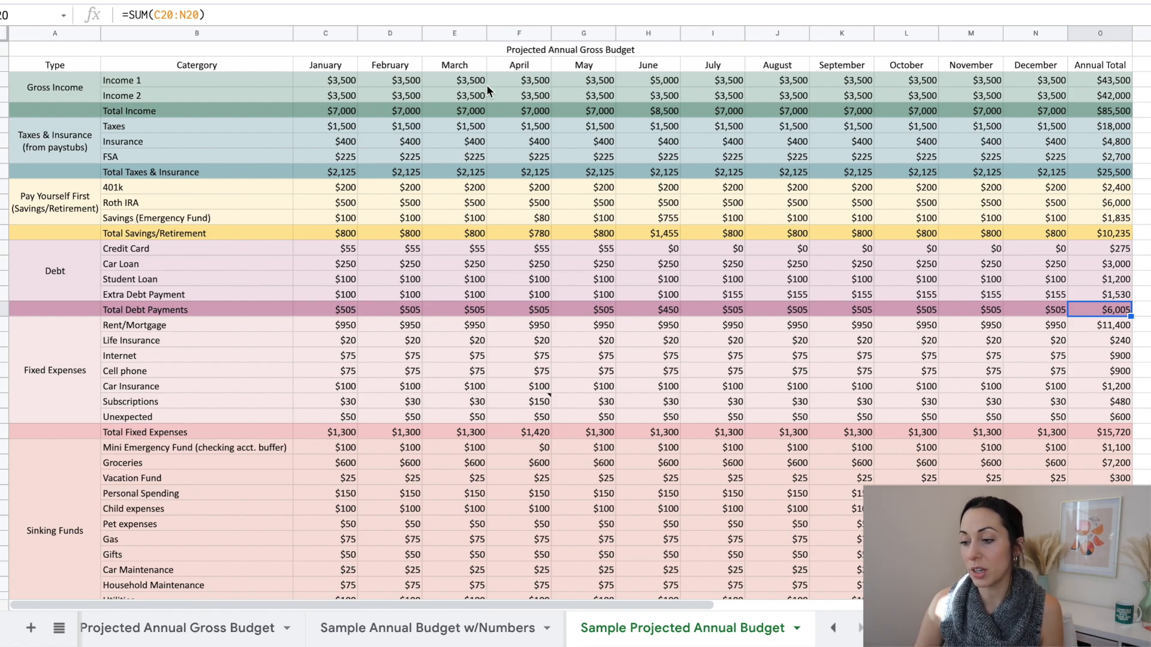
left_click(2, 98)
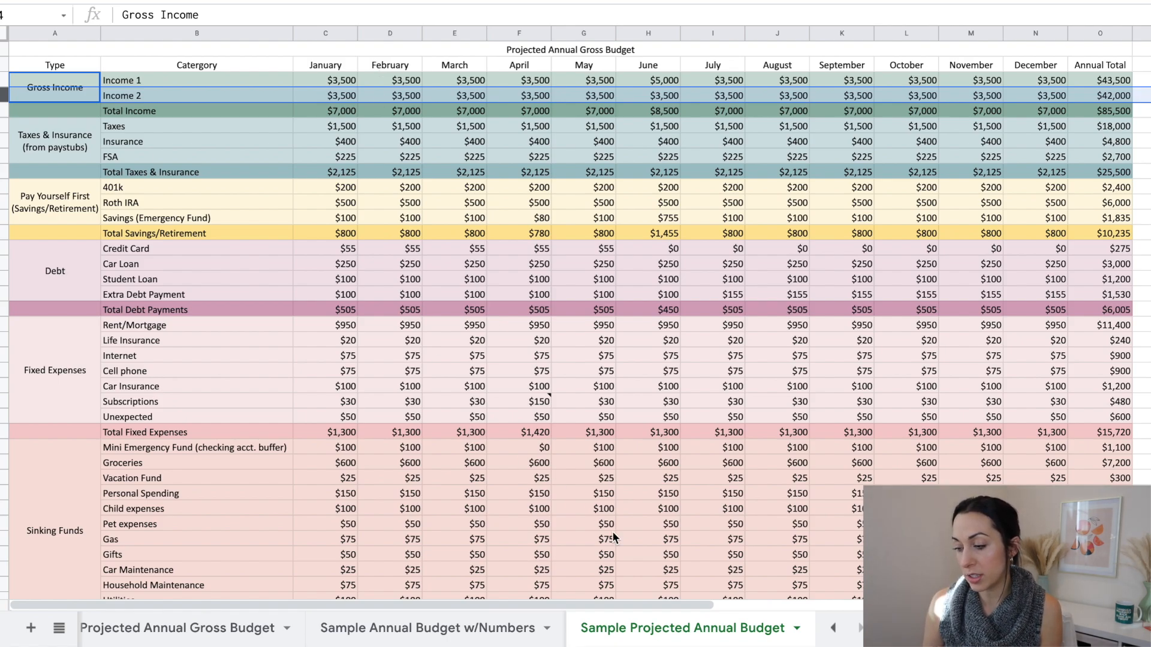
Step: Duplicate the Sample Projected Annual Budget sheet and look over the January, February and March columns in the copy
right_click(644, 632)
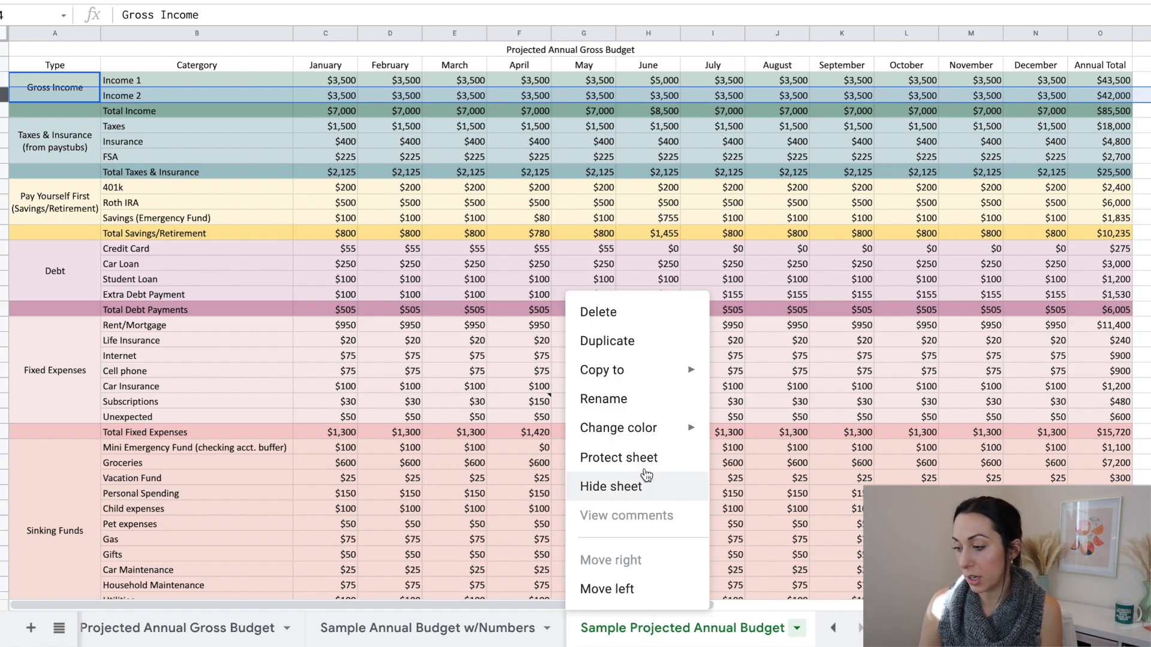
left_click(635, 347)
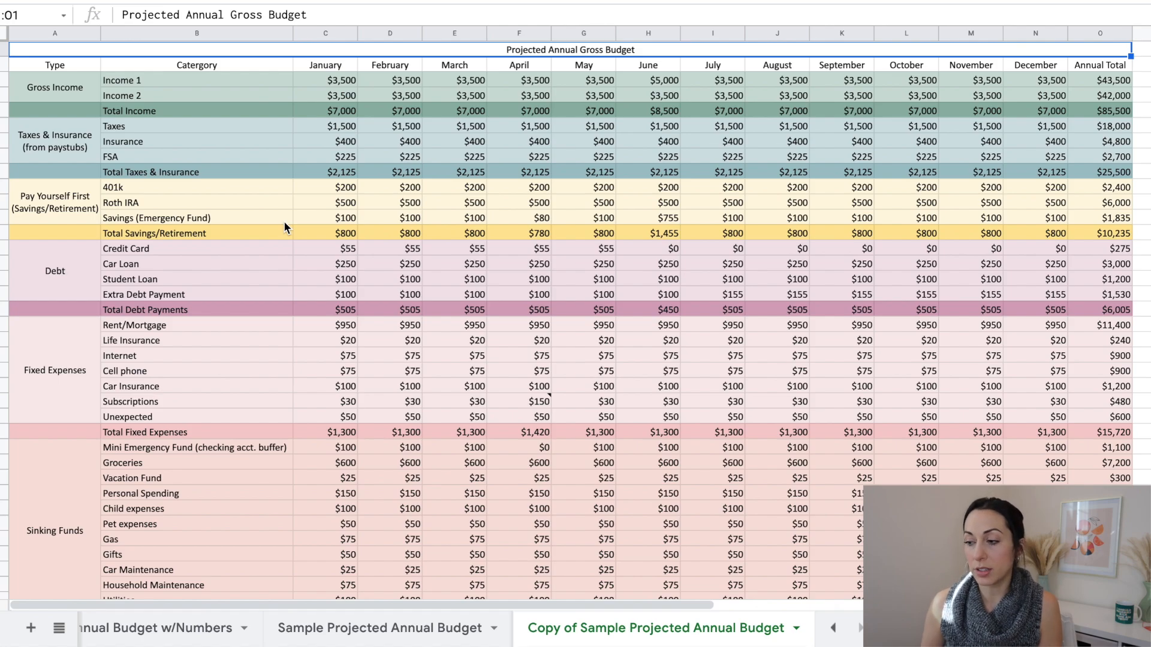
left_click(330, 34)
left_click(385, 35)
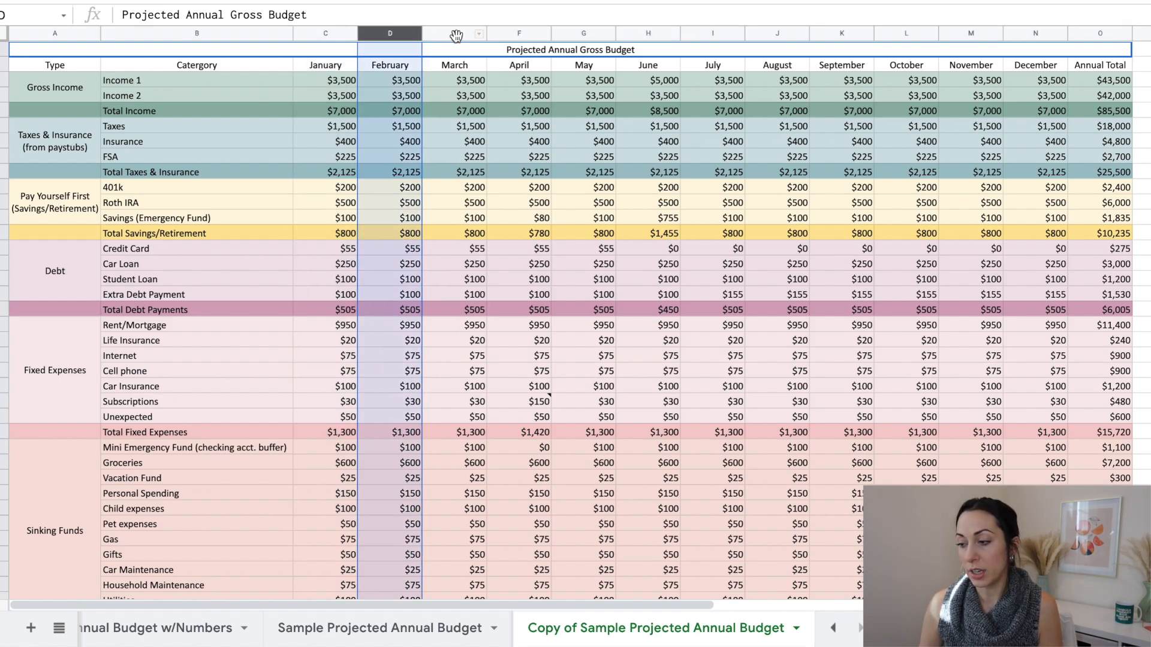
left_click(455, 35)
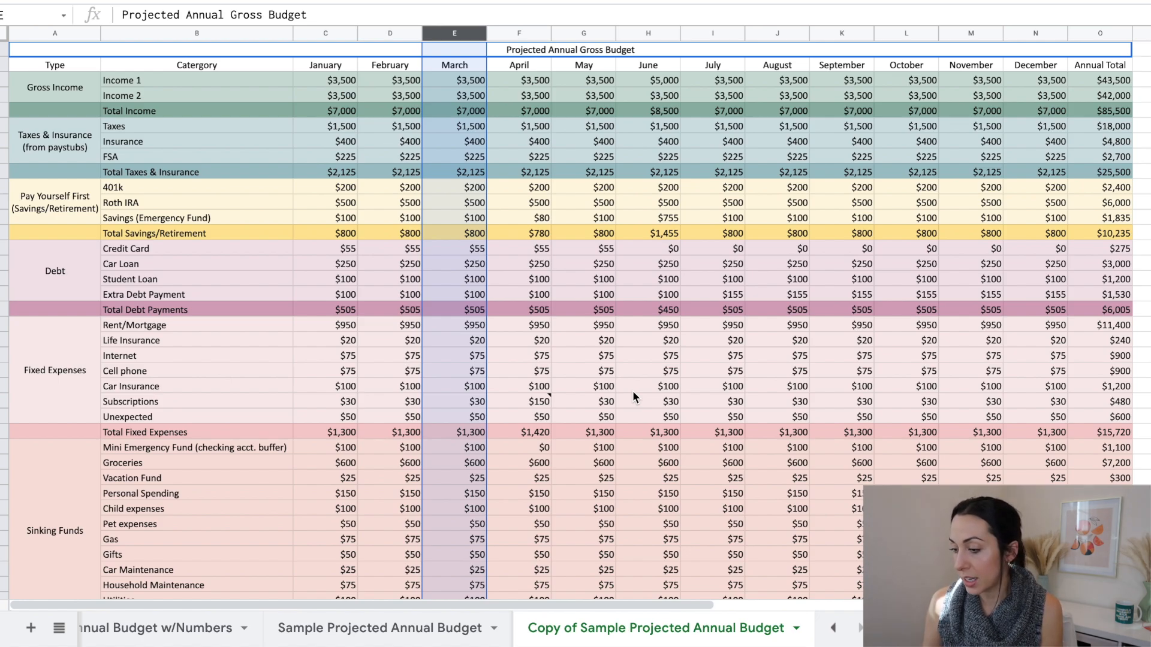
Step: Review the annual totals for Internet, Car Insurance and Groceries, and the whole Annual Total column
left_click(1104, 357)
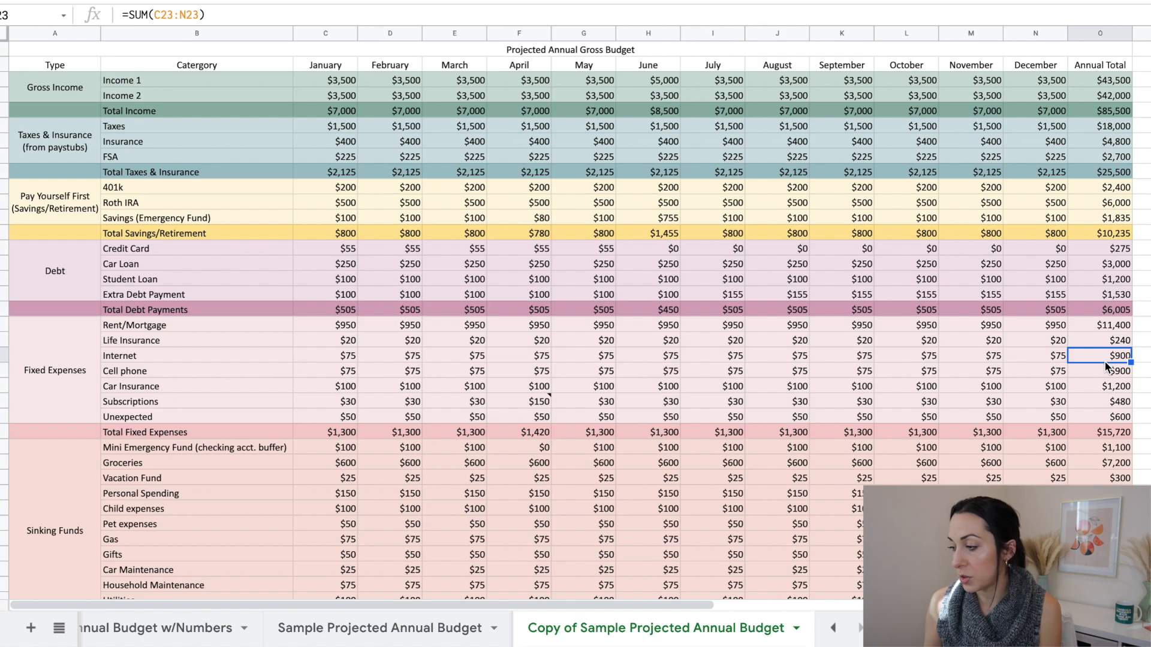
left_click(1102, 391)
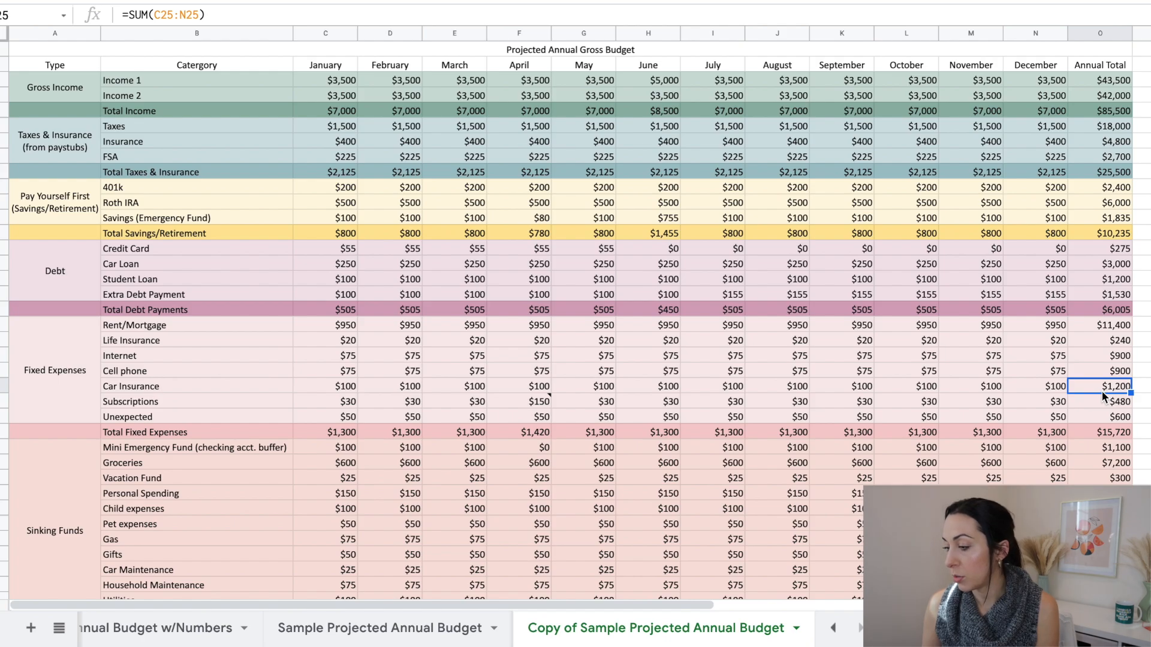
left_click(1100, 465)
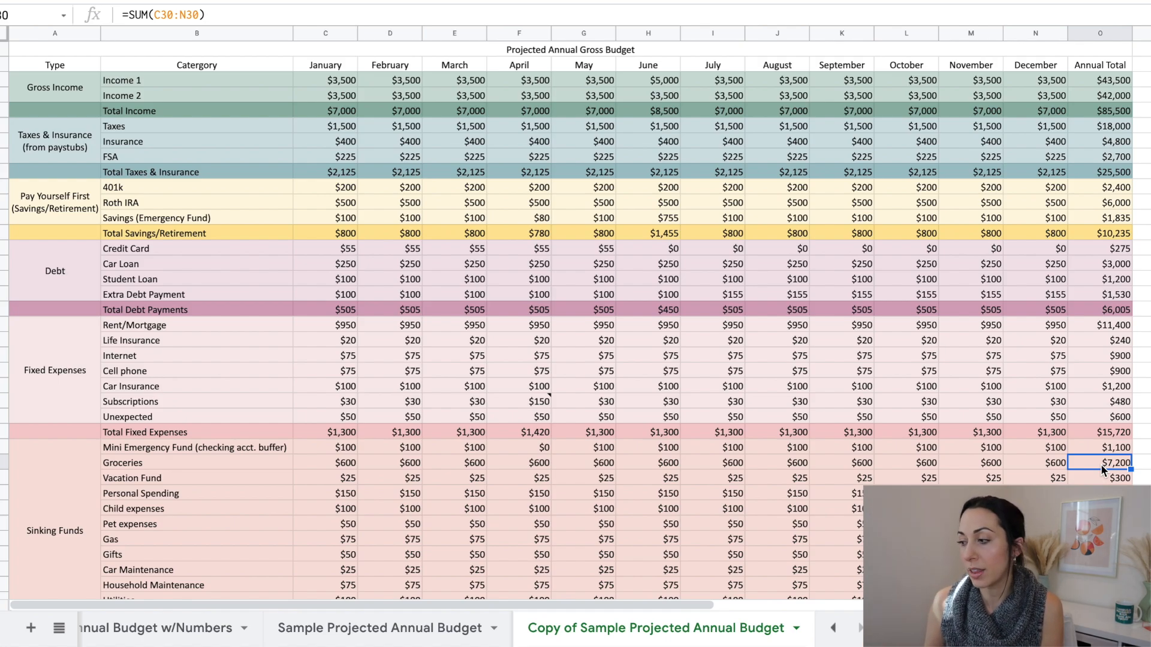
left_click(1093, 36)
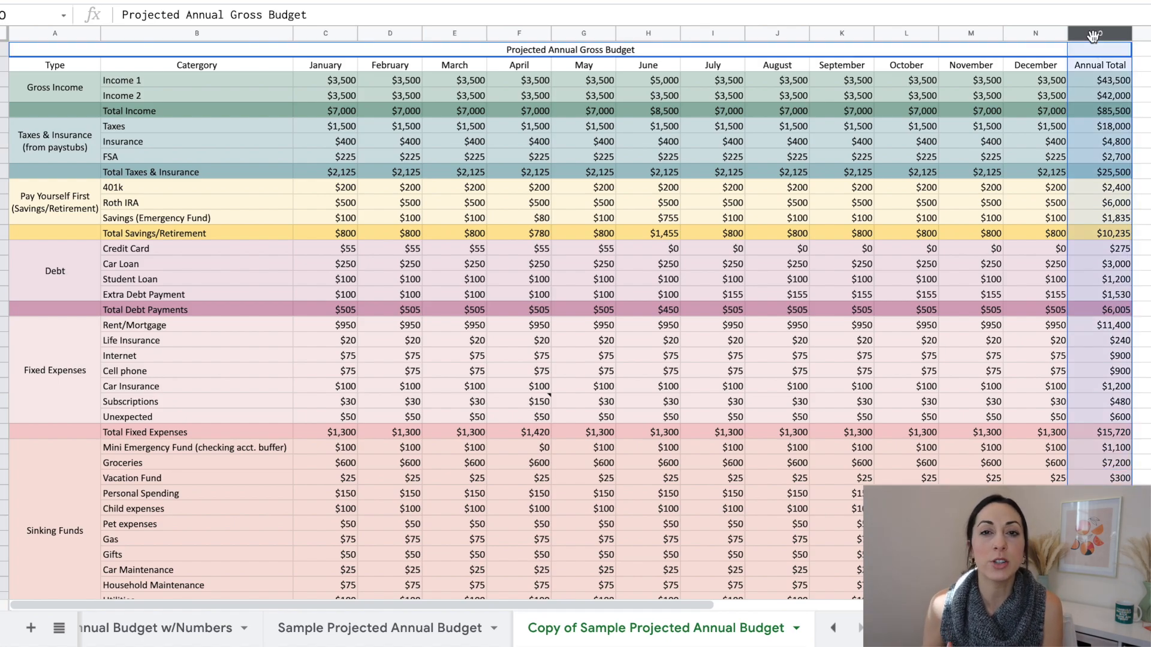